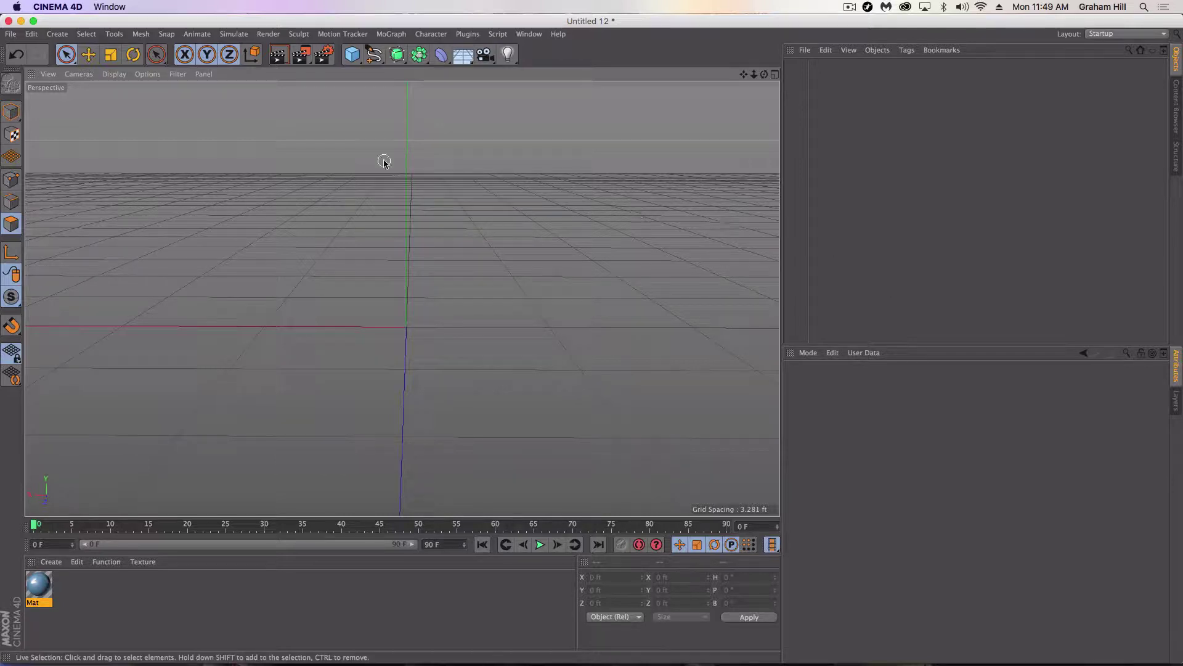
# - Add a plane primitive to the scene and convert it to an editable polygon object
pyautogui.click(356, 58)
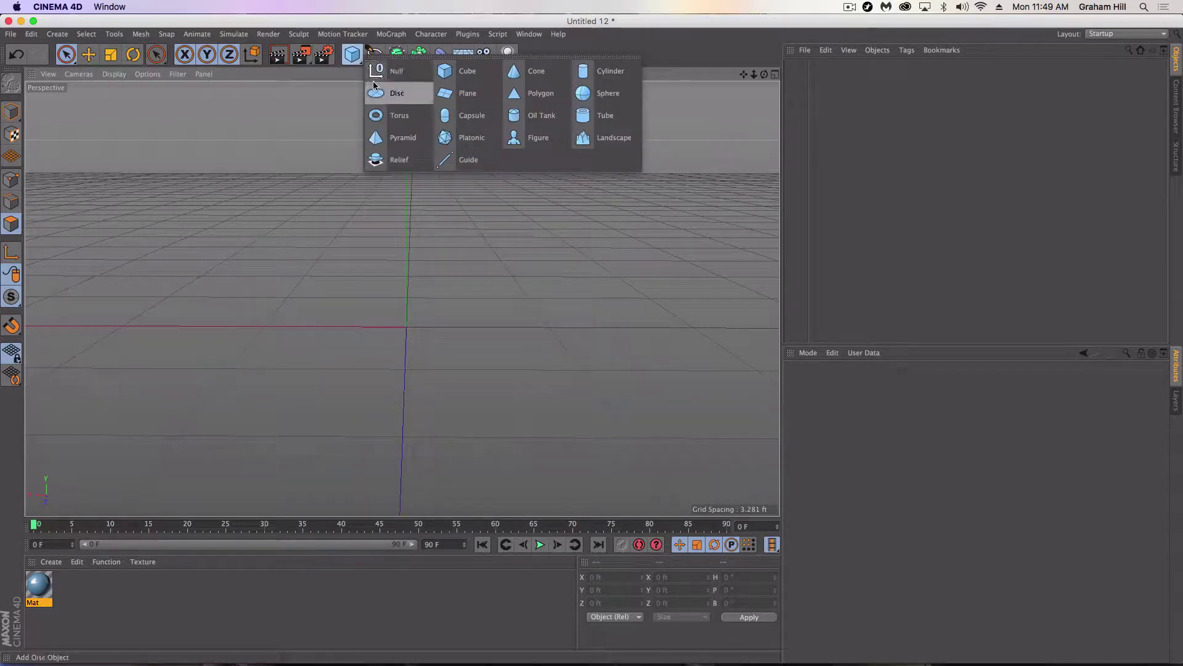
pyautogui.click(452, 94)
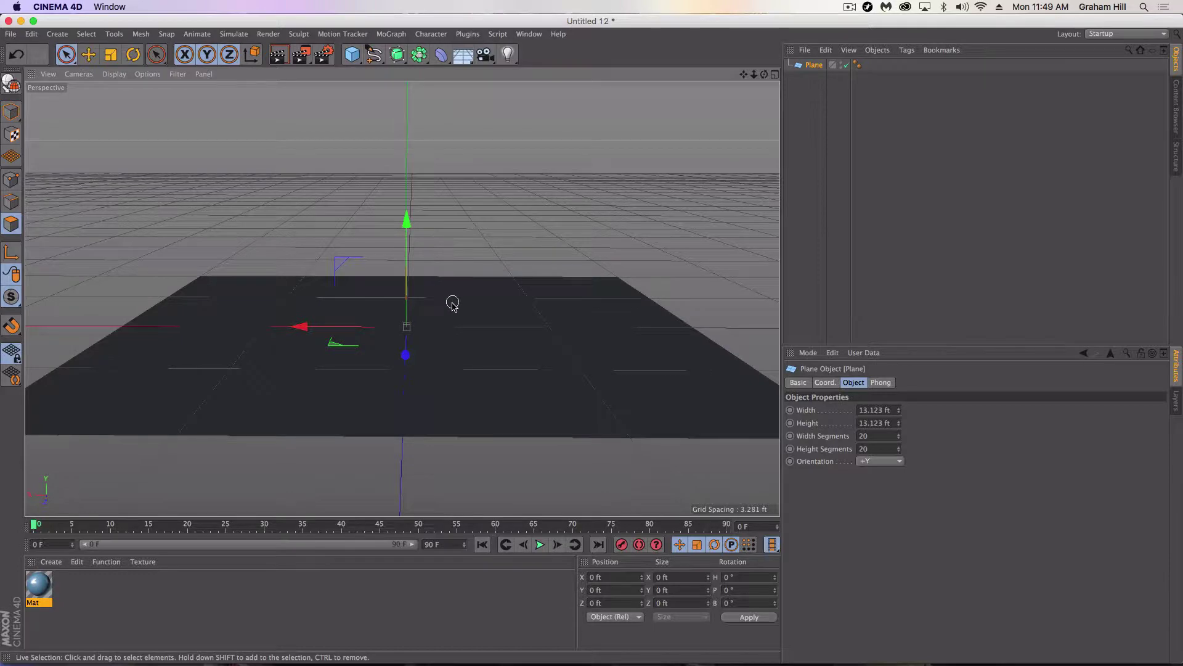
pyautogui.scroll(-2, 454, 304)
pyautogui.moveTo(499, 322)
pyautogui.keyDown('alt'); pyautogui.mouseDown()
pyautogui.moveTo(483, 357)
pyautogui.moveTo(487, 333)
pyautogui.mouseUp(); pyautogui.keyUp('alt')
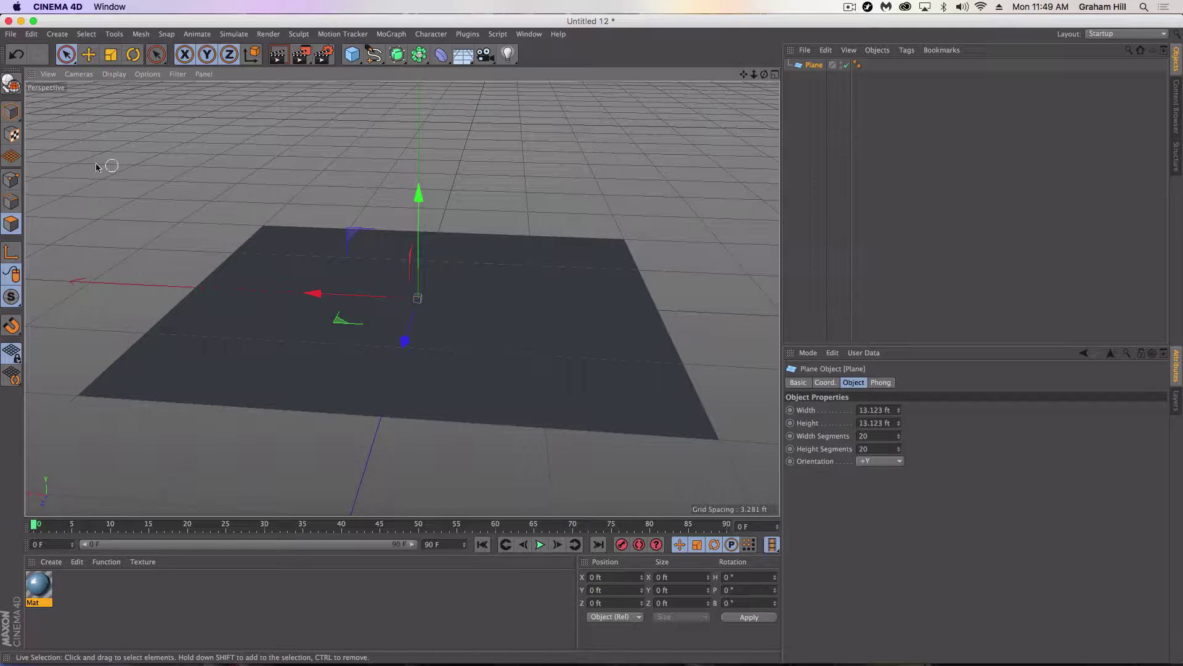
pyautogui.click(66, 54)
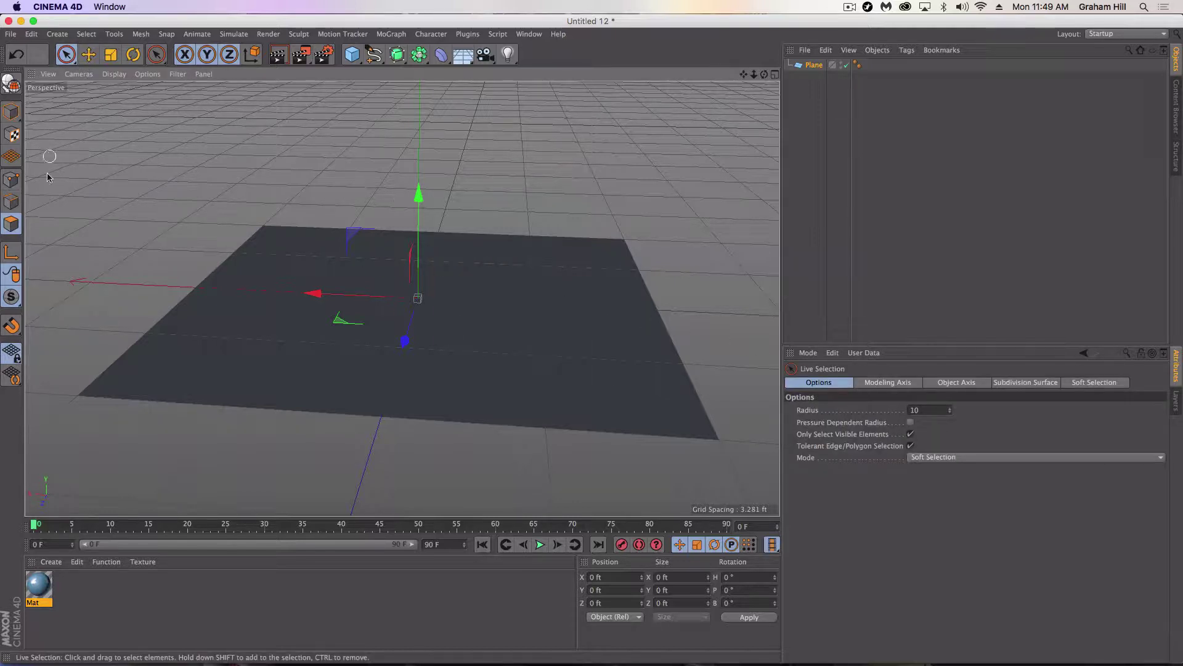
pyautogui.click(11, 83)
# - Use Live Selection with soft selection to raise several areas of the plane slightly, forming gentle hills, and deselect everything
pyautogui.moveTo(501, 276); pyautogui.dragTo(574, 364)
pyautogui.moveTo(543, 210); pyautogui.dragTo(543, 205)
pyautogui.moveTo(290, 296)
pyautogui.mouseDown()
pyautogui.moveTo(257, 330)
pyautogui.moveTo(224, 338)
pyautogui.mouseUp()
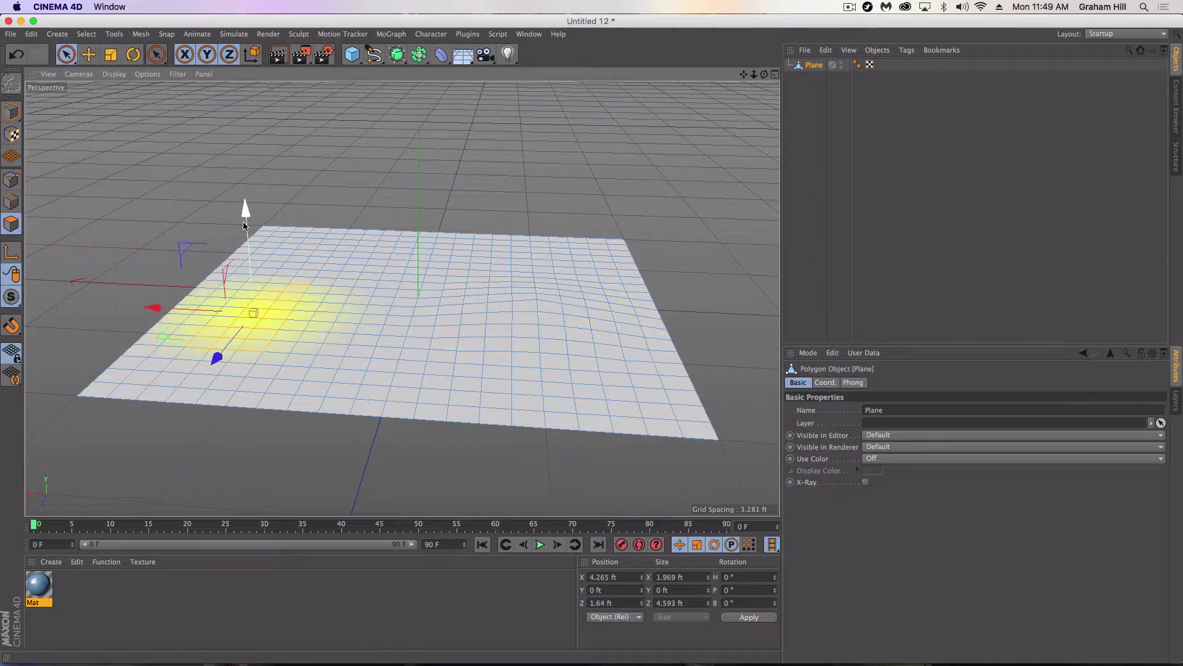
pyautogui.moveTo(246, 205); pyautogui.dragTo(246, 196)
pyautogui.moveTo(374, 245); pyautogui.dragTo(469, 242)
pyautogui.moveTo(396, 180); pyautogui.dragTo(397, 176)
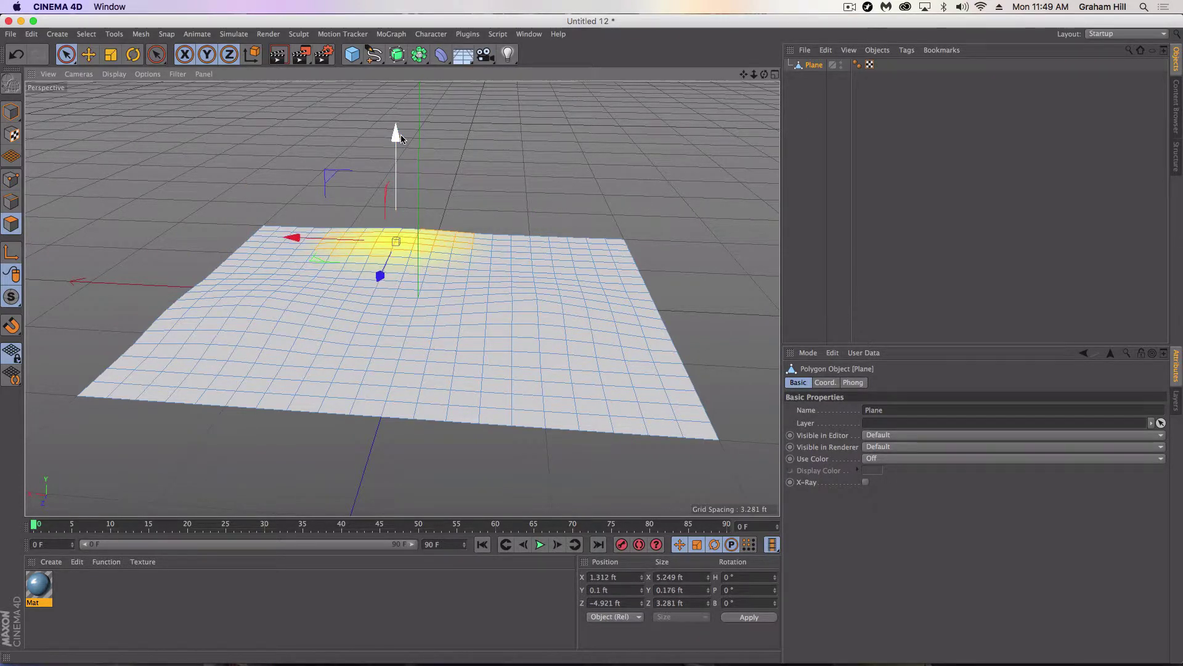
pyautogui.moveTo(454, 375); pyautogui.dragTo(591, 397)
pyautogui.moveTo(516, 290); pyautogui.dragTo(516, 282)
pyautogui.moveTo(314, 386); pyautogui.dragTo(274, 370)
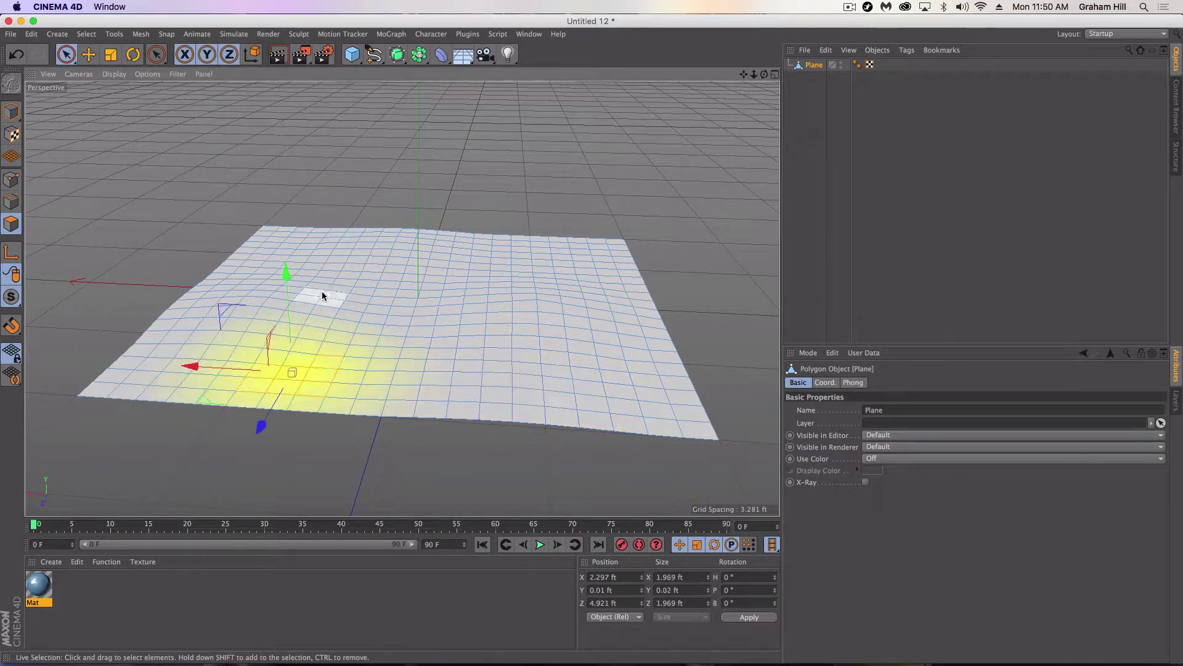
pyautogui.moveTo(293, 281)
pyautogui.mouseDown()
pyautogui.moveTo(290, 272)
pyautogui.moveTo(359, 283)
pyautogui.moveTo(325, 272)
pyautogui.moveTo(388, 247)
pyautogui.mouseUp()
pyautogui.moveTo(366, 154)
pyautogui.mouseDown()
pyautogui.moveTo(366, 269)
pyautogui.moveTo(343, 278)
pyautogui.moveTo(381, 278)
pyautogui.mouseUp()
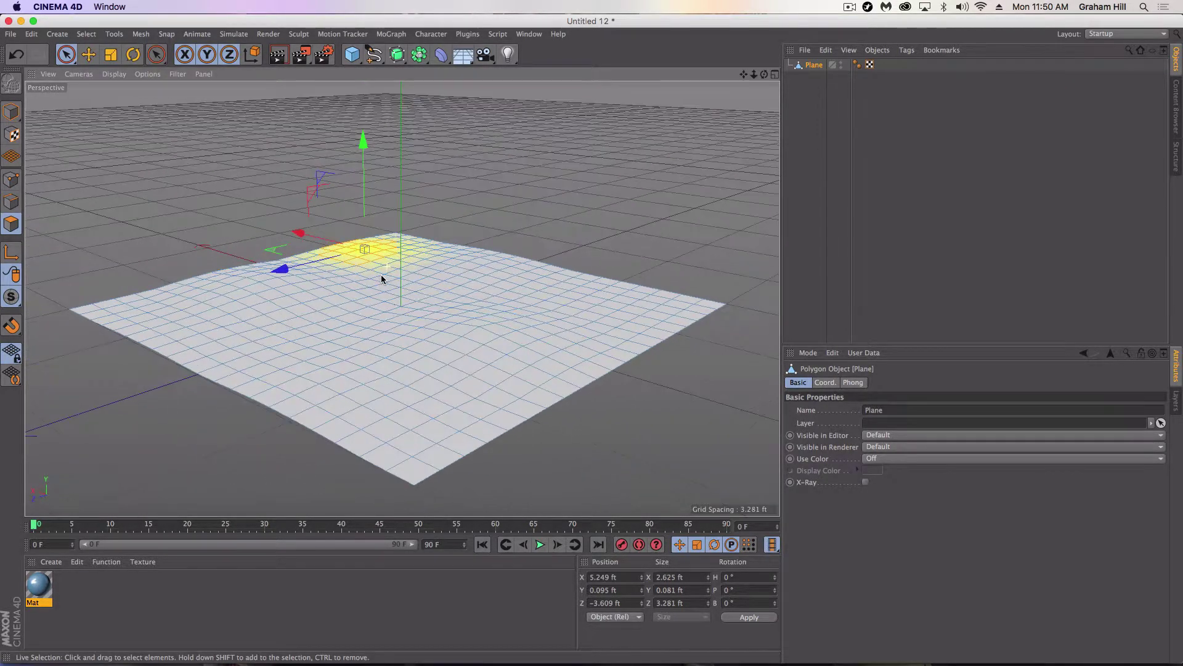
pyautogui.click(748, 400)
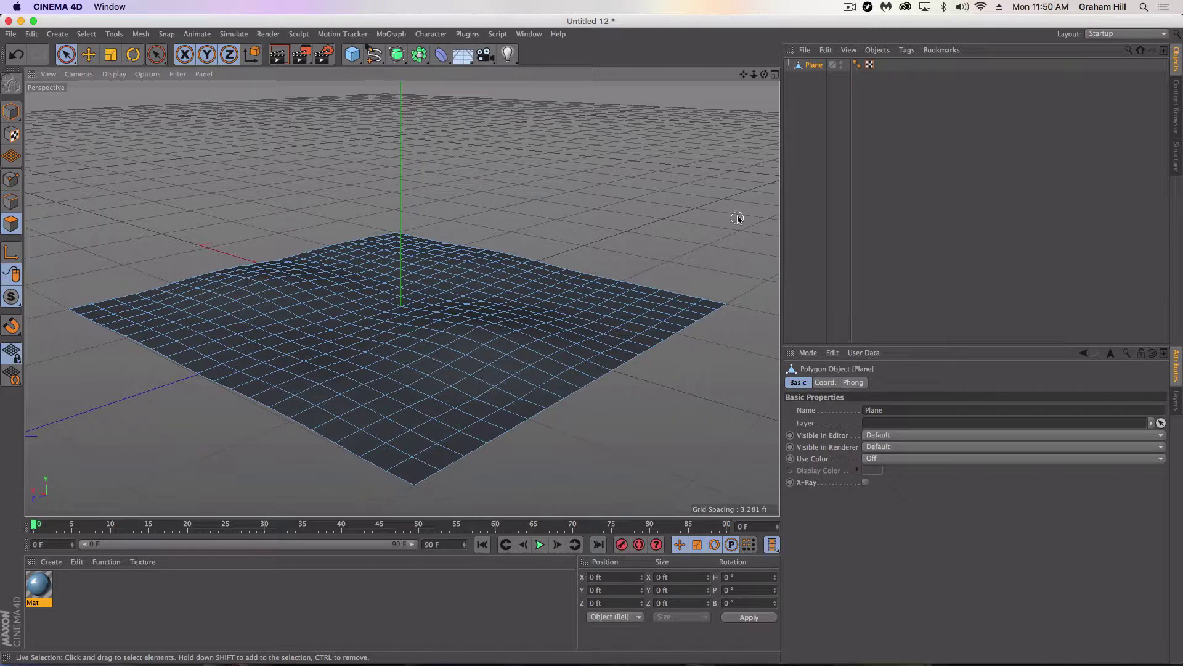
pyautogui.click(803, 166)
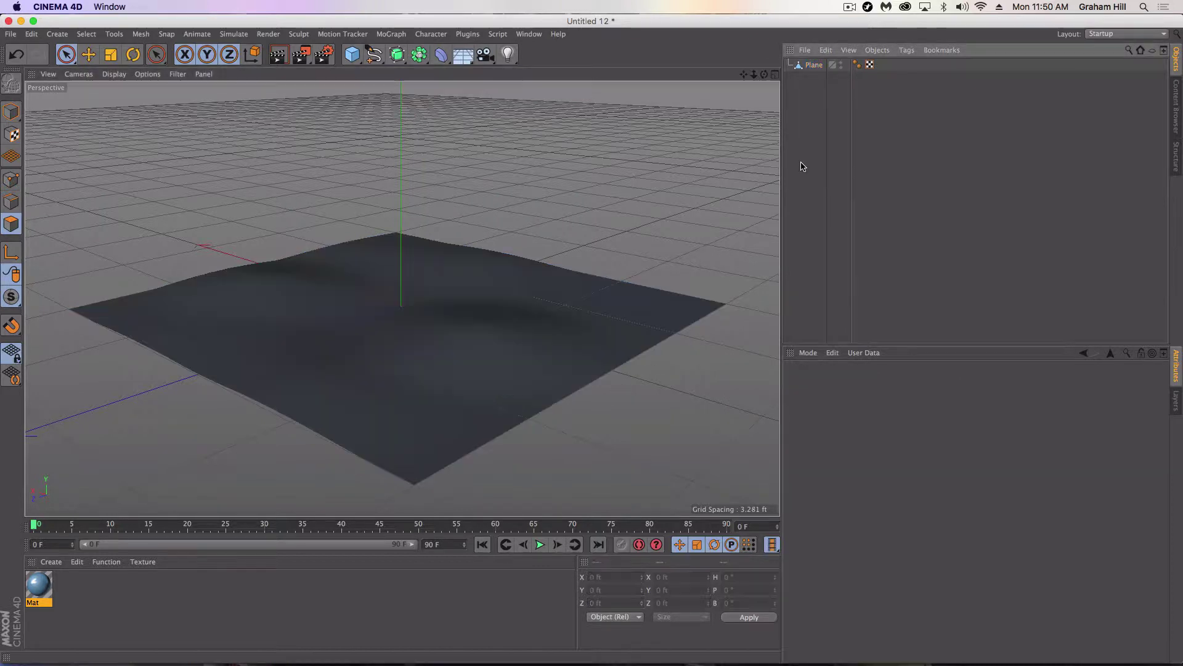
pyautogui.click(812, 66)
pyautogui.click(812, 120)
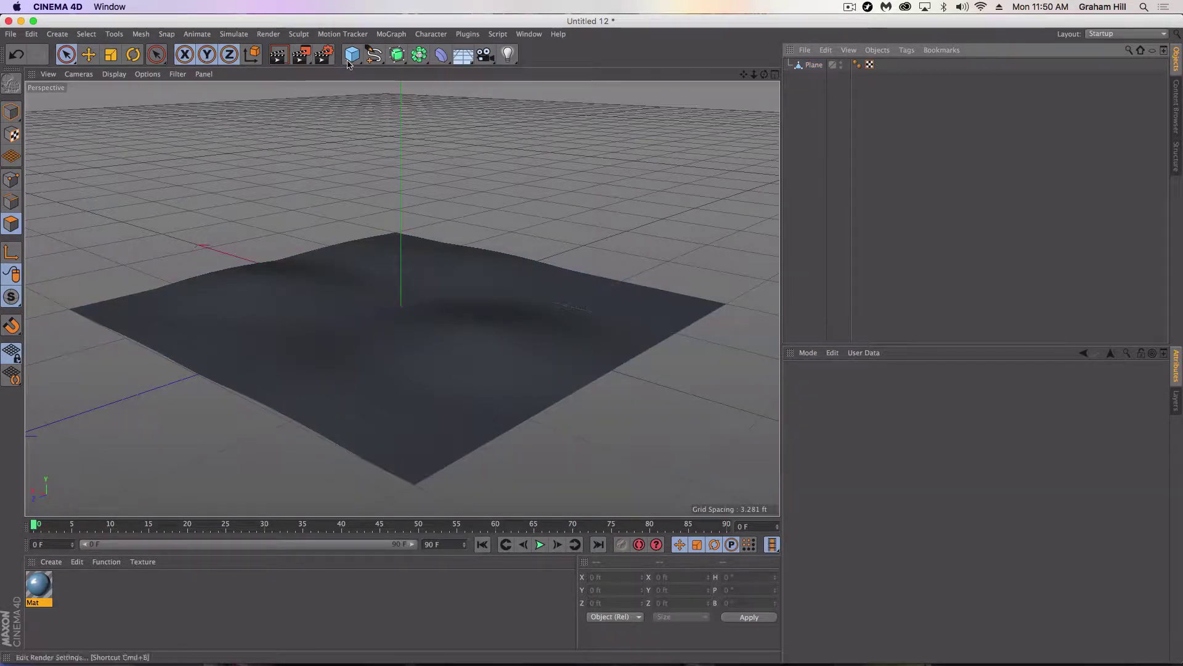
# - In the Top view, draw an open, winding Bezier spline diagonally across the plane, with both ends just beyond opposite corners
pyautogui.click(374, 55)
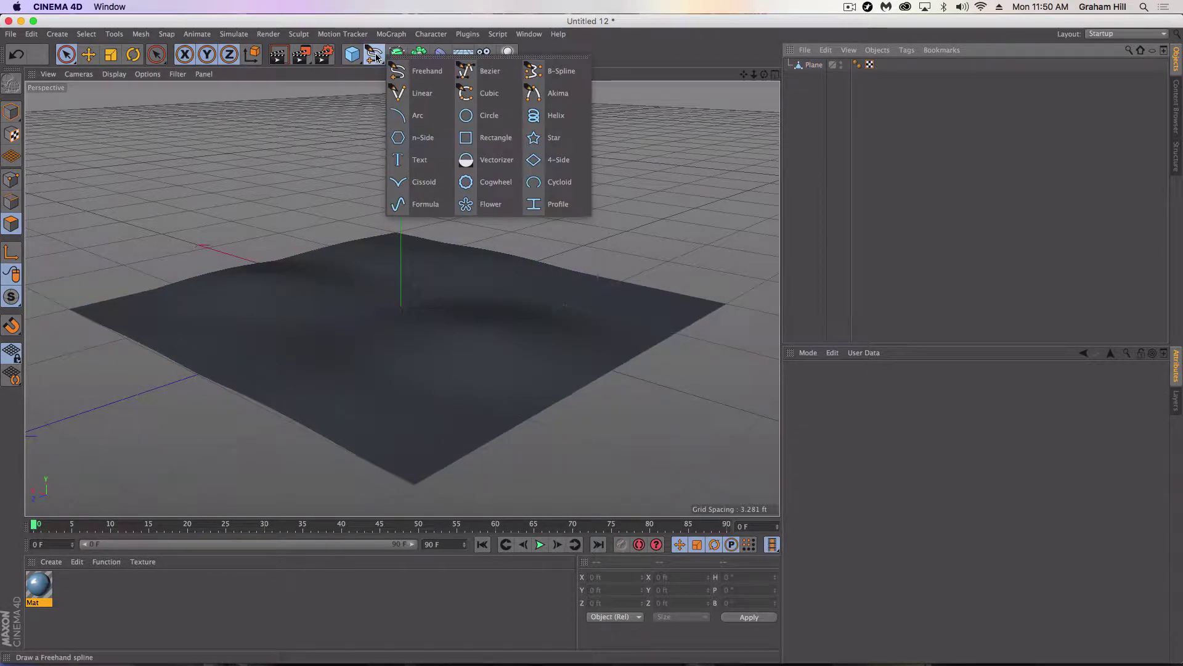
pyautogui.click(475, 71)
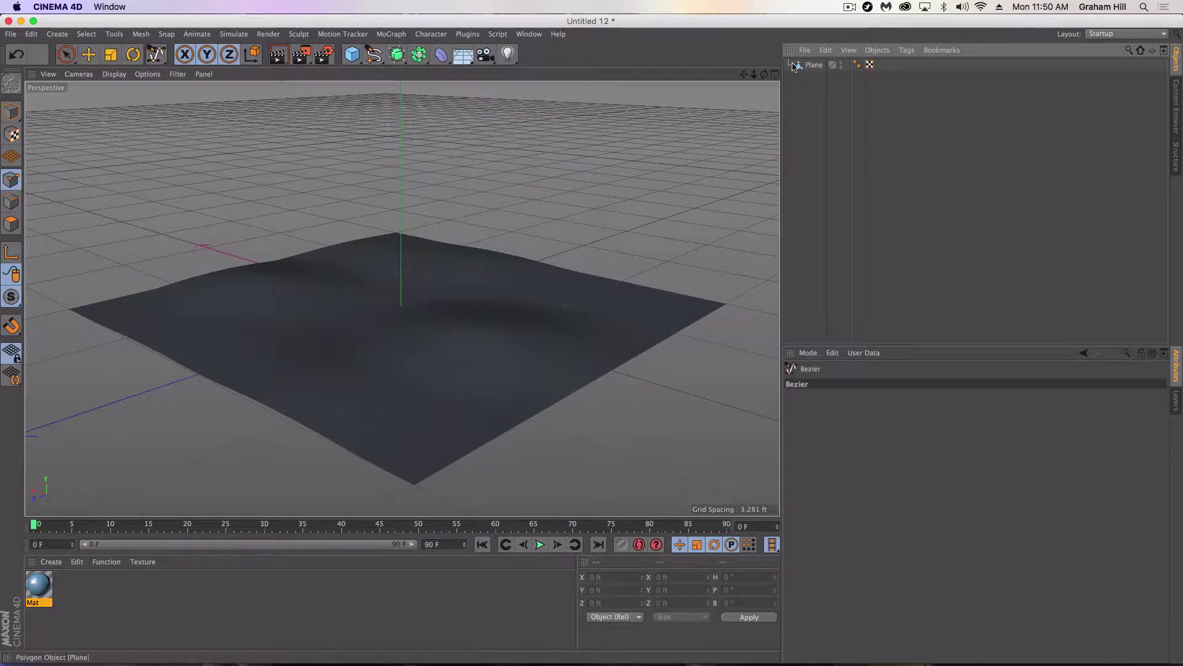
pyautogui.click(776, 74)
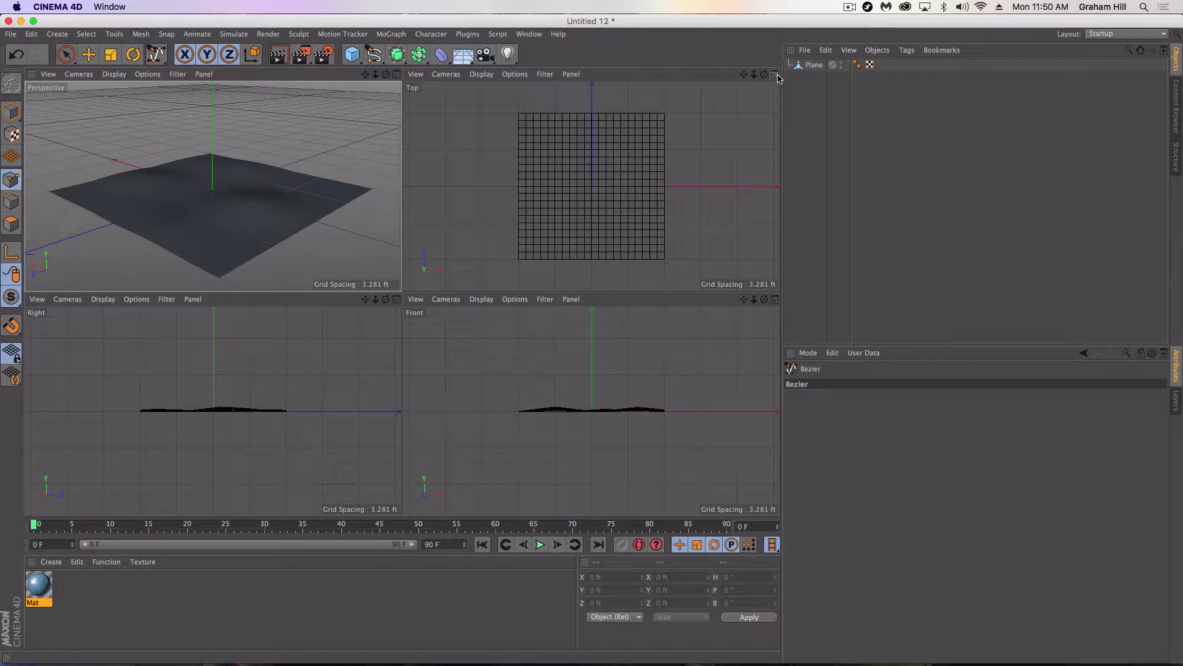
pyautogui.click(776, 75)
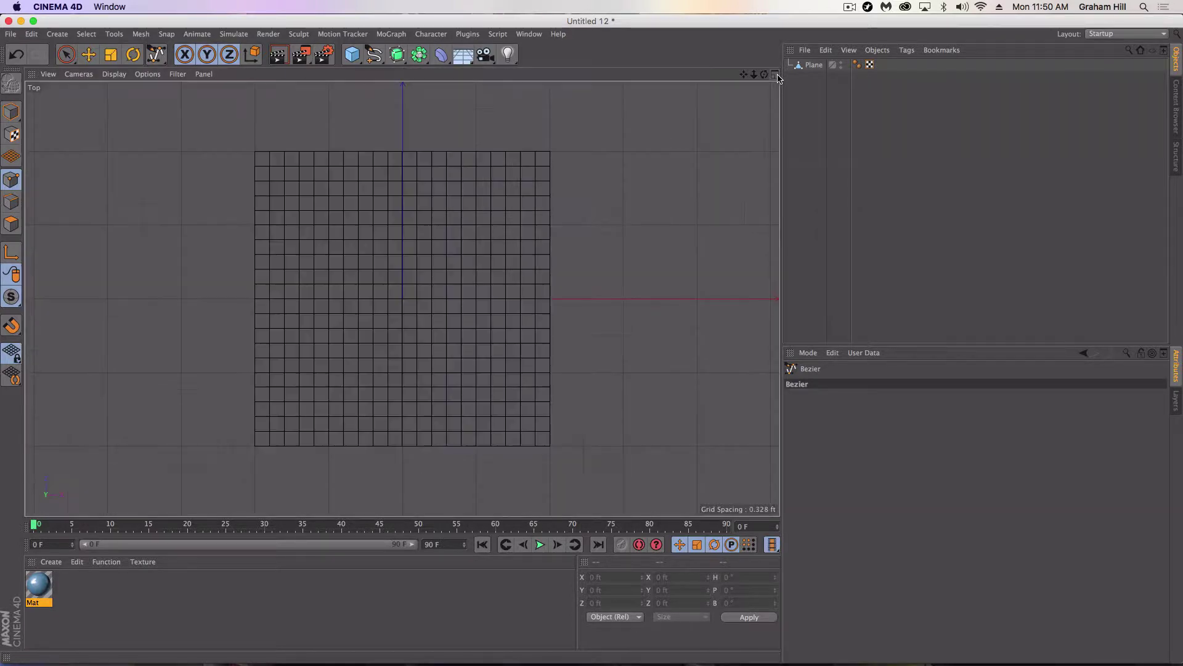
pyautogui.click(241, 135)
pyautogui.click(253, 184)
pyautogui.click(311, 229)
pyautogui.click(374, 243)
pyautogui.click(377, 263)
pyautogui.click(378, 304)
pyautogui.click(390, 326)
pyautogui.click(427, 348)
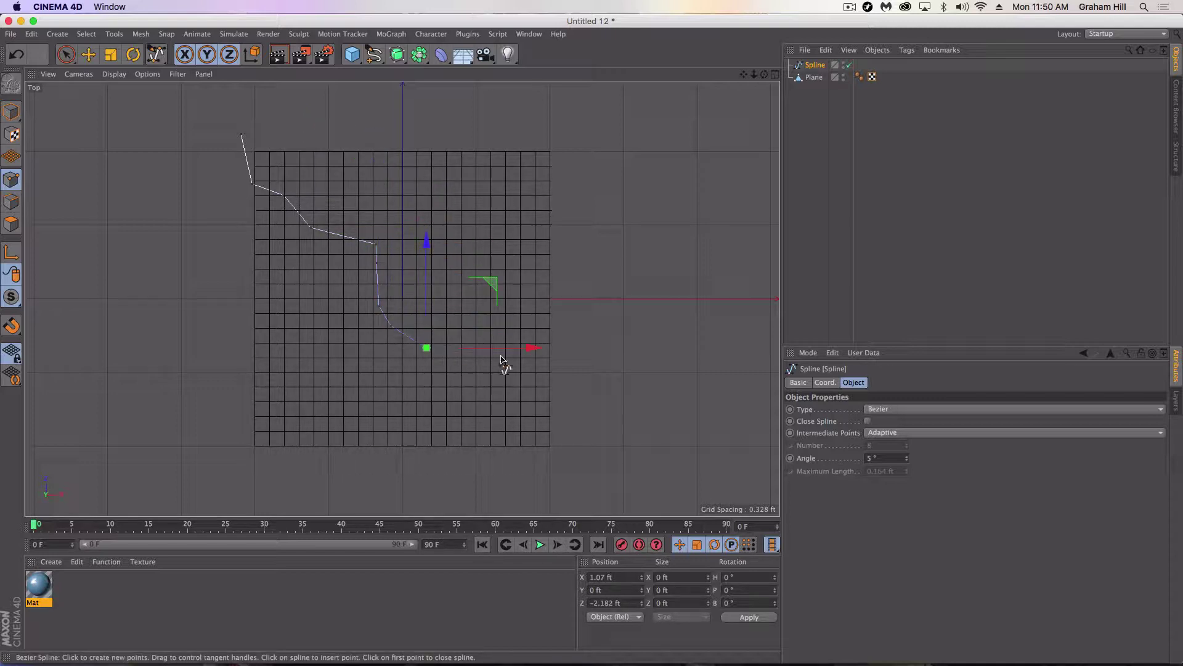
pyautogui.click(510, 332)
pyautogui.click(526, 361)
pyautogui.click(528, 404)
pyautogui.click(526, 432)
pyautogui.click(560, 452)
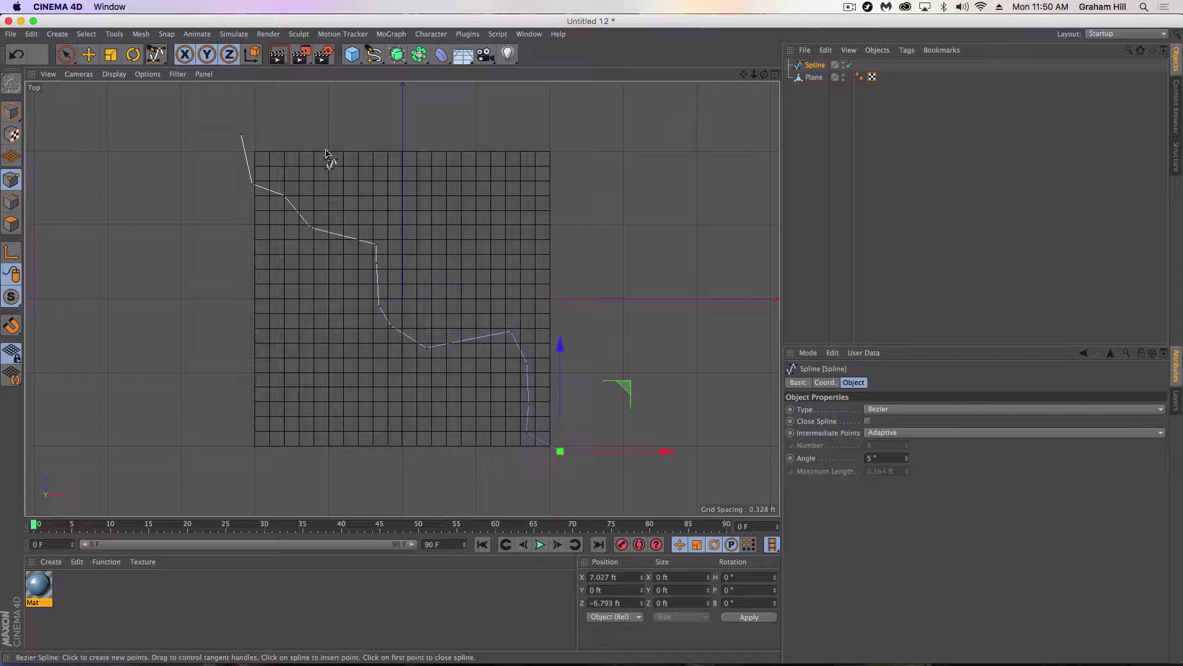
# - Move the whole spline up in Model mode to about 0.452 ft in Y, above the hilly plane
pyautogui.click(88, 54)
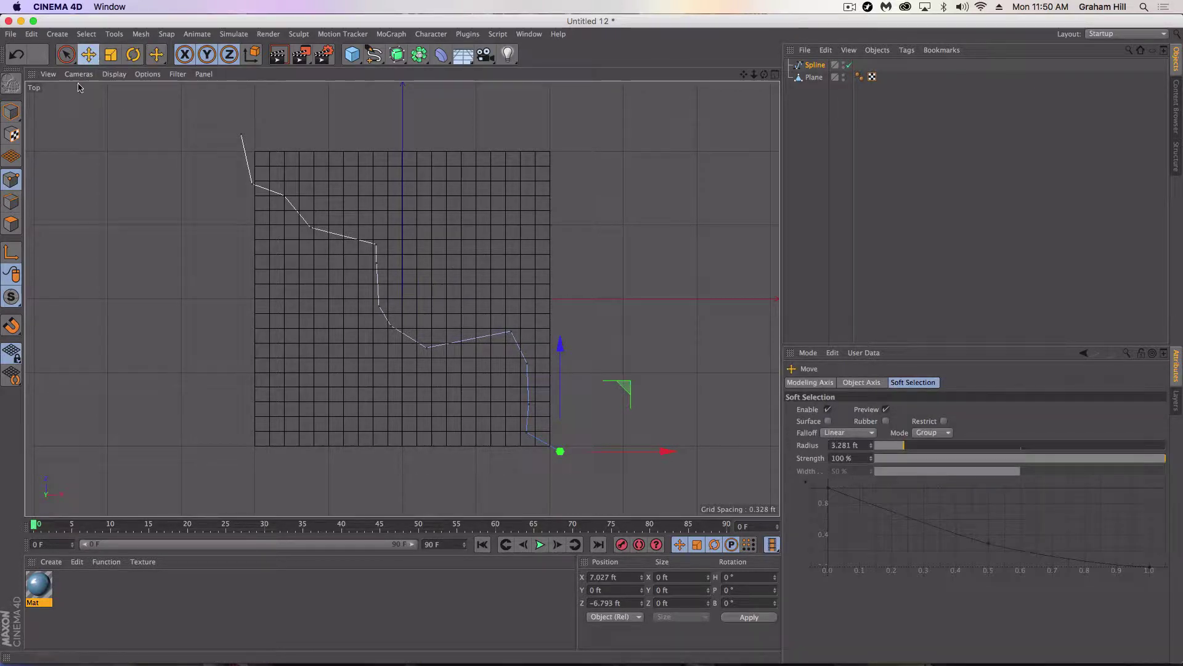
pyautogui.click(11, 111)
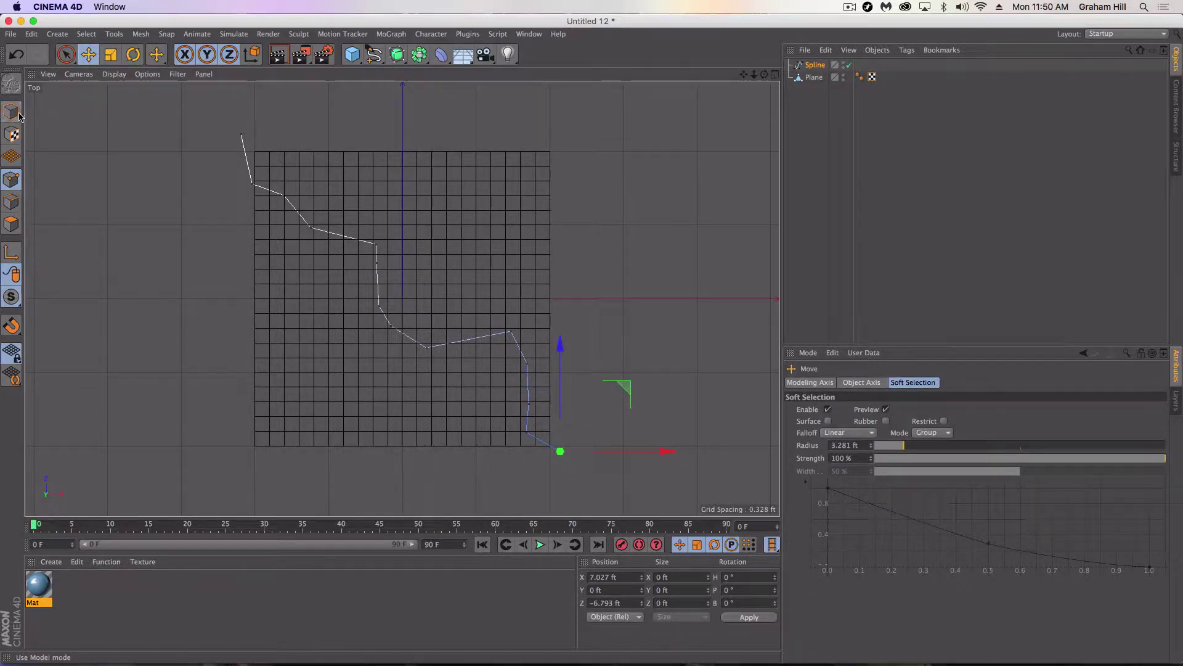
pyautogui.click(775, 74)
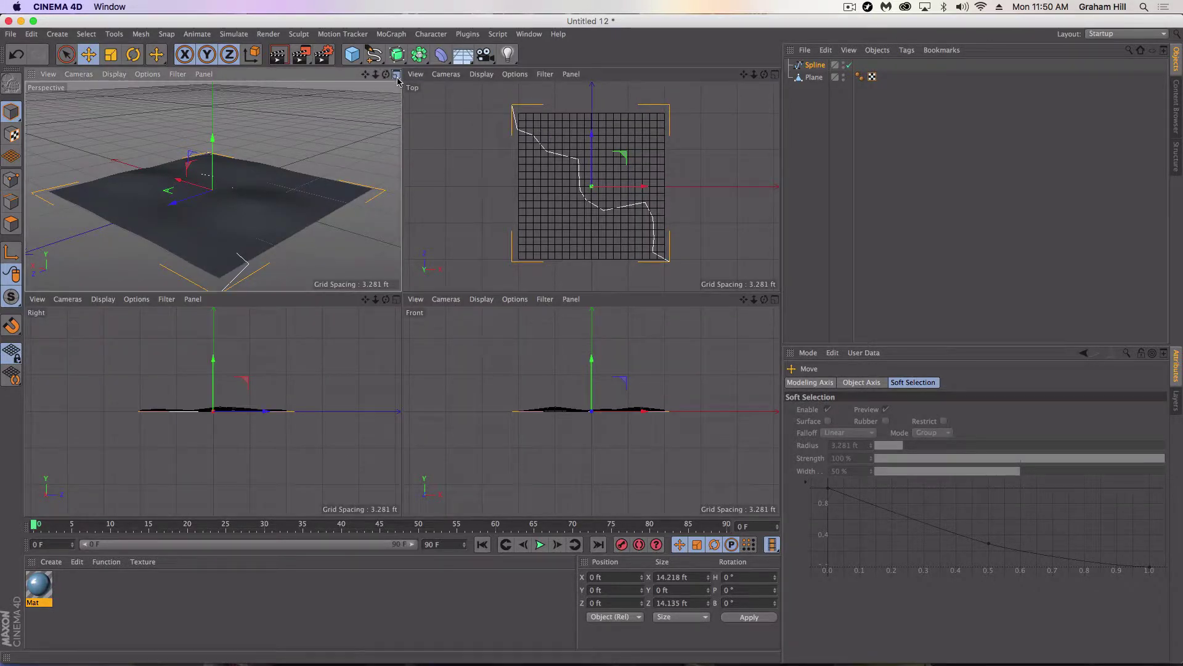
pyautogui.click(396, 75)
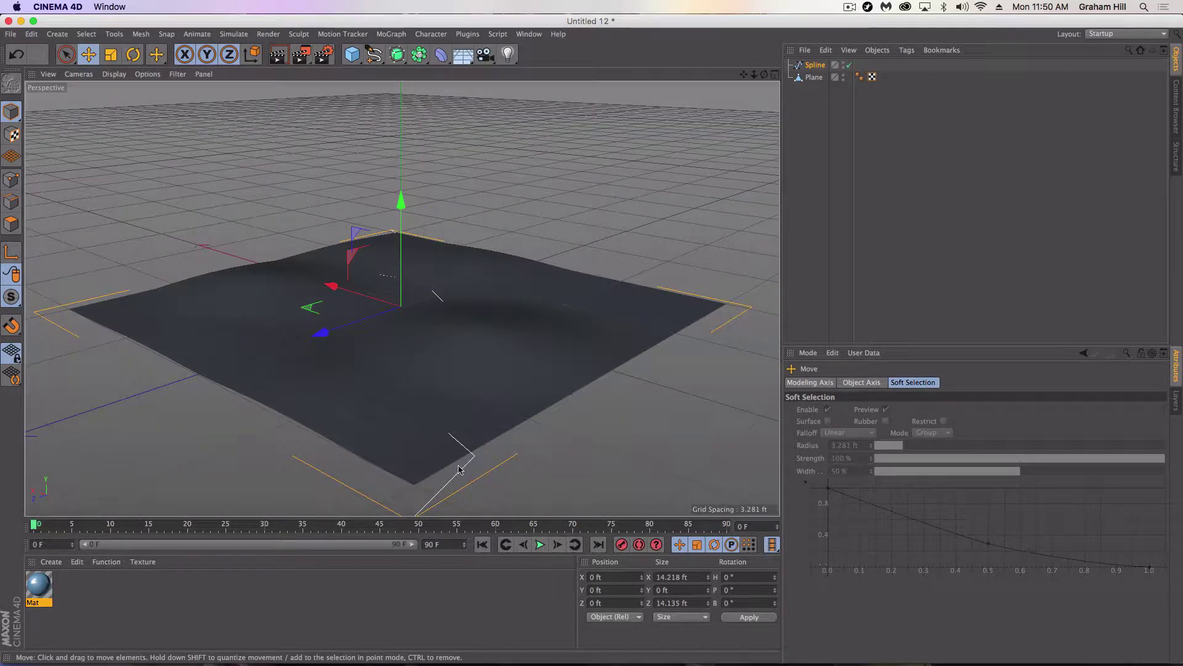
pyautogui.moveTo(445, 412)
pyautogui.keyDown('alt'); pyautogui.mouseDown()
pyautogui.moveTo(476, 370)
pyautogui.moveTo(528, 362)
pyautogui.moveTo(439, 412)
pyautogui.moveTo(457, 405)
pyautogui.mouseUp(); pyautogui.keyUp('alt')
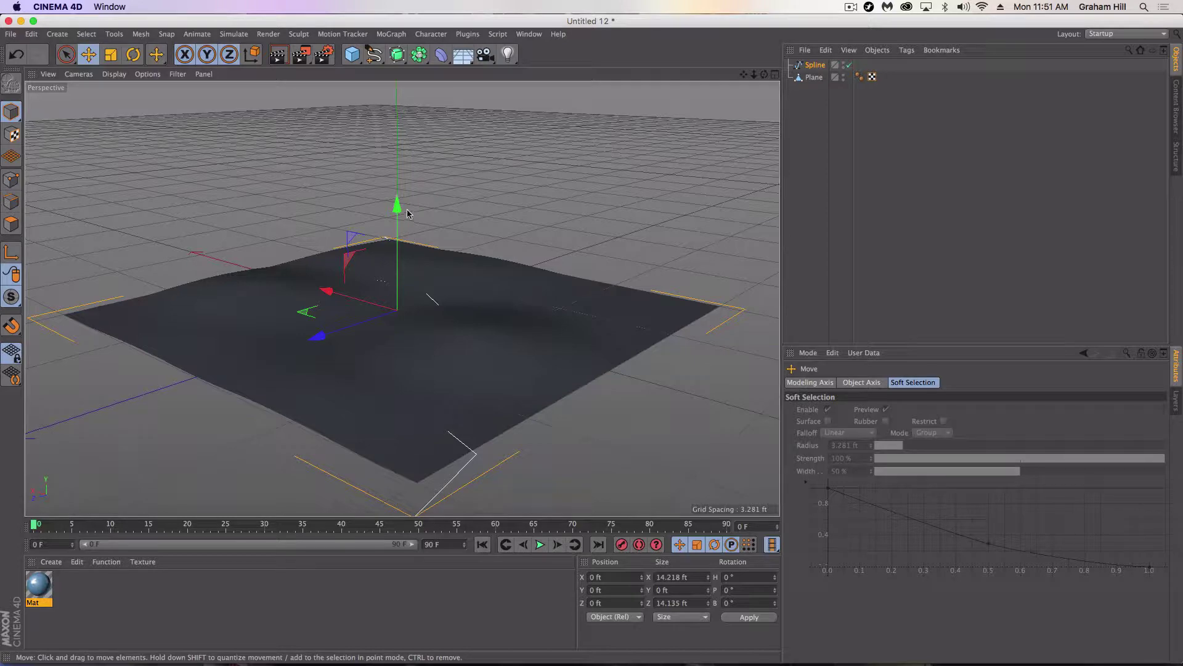
pyautogui.moveTo(398, 200); pyautogui.dragTo(401, 197)
pyautogui.keyDown('alt'); pyautogui.moveTo(409, 304); pyautogui.dragTo(428, 368); pyautogui.keyUp('alt')
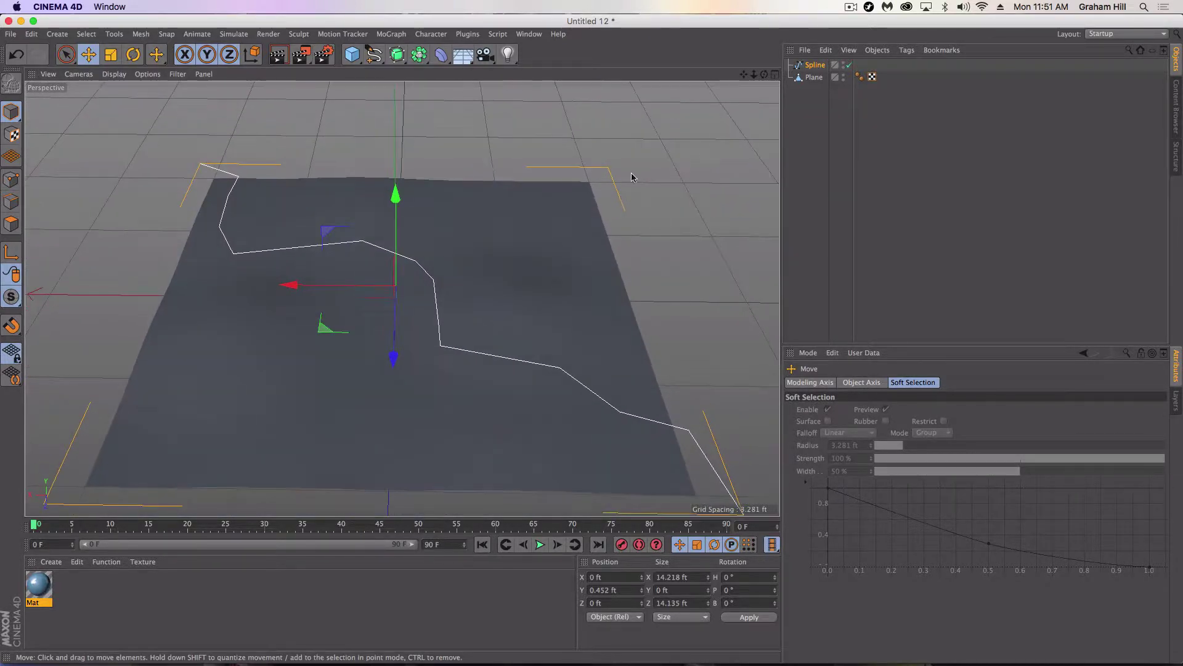
# - Project the spline onto the plane from the Top view using View mode, and inspect it in perspective
pyautogui.click(775, 75)
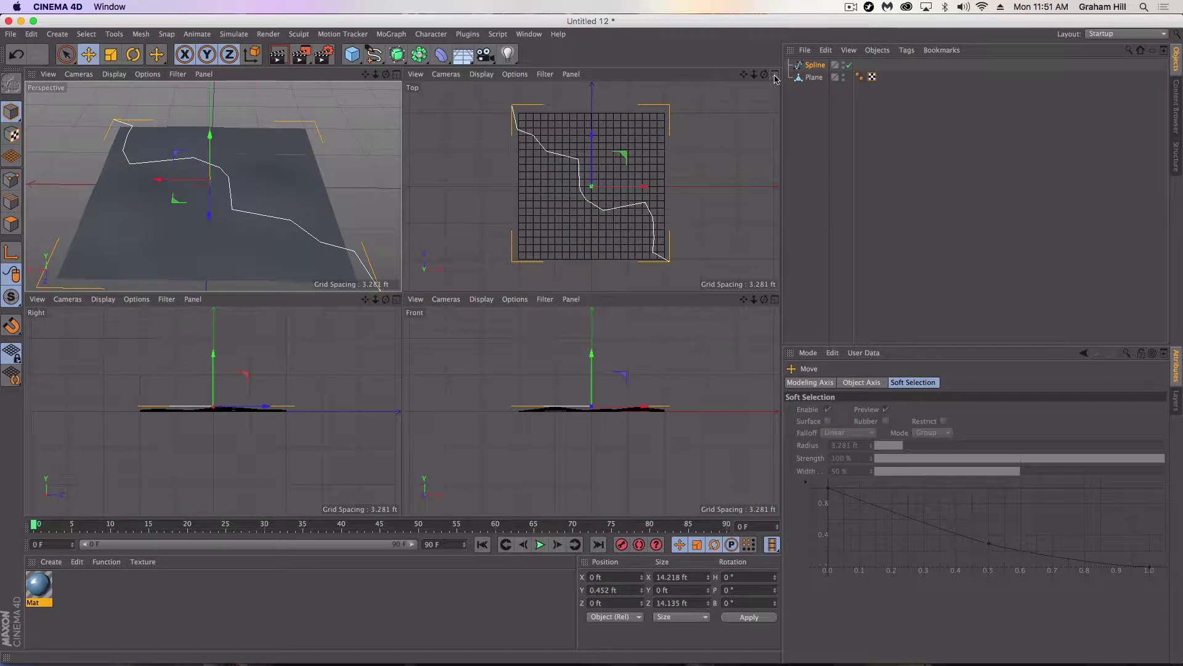
pyautogui.click(775, 76)
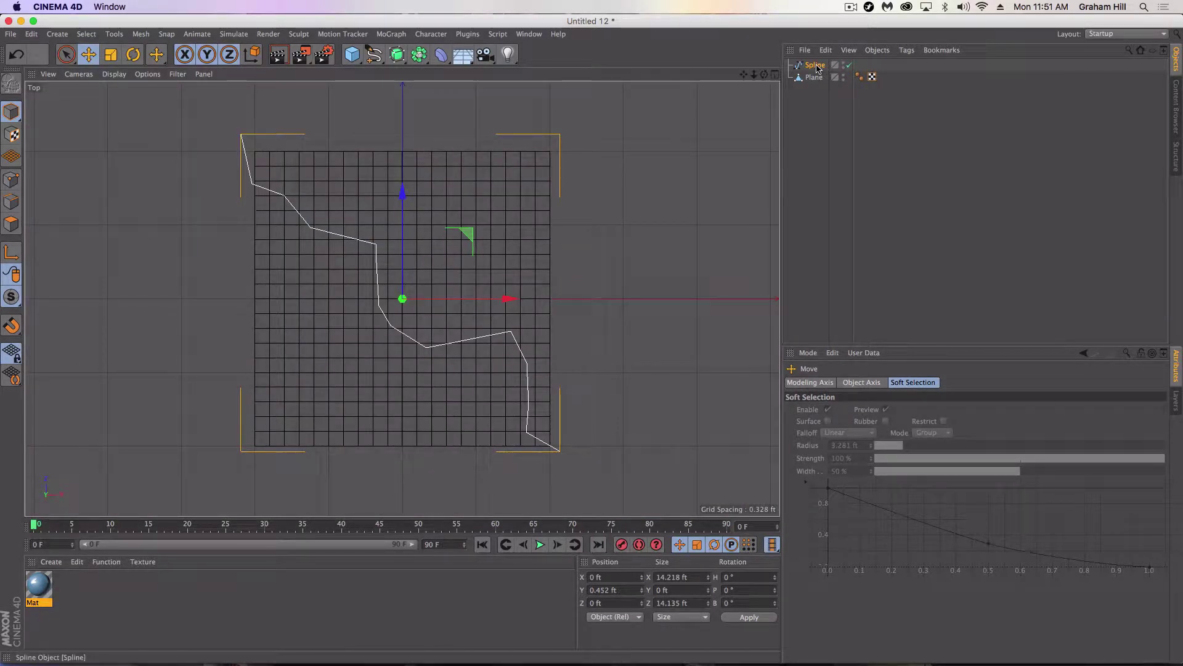
pyautogui.click(129, 36)
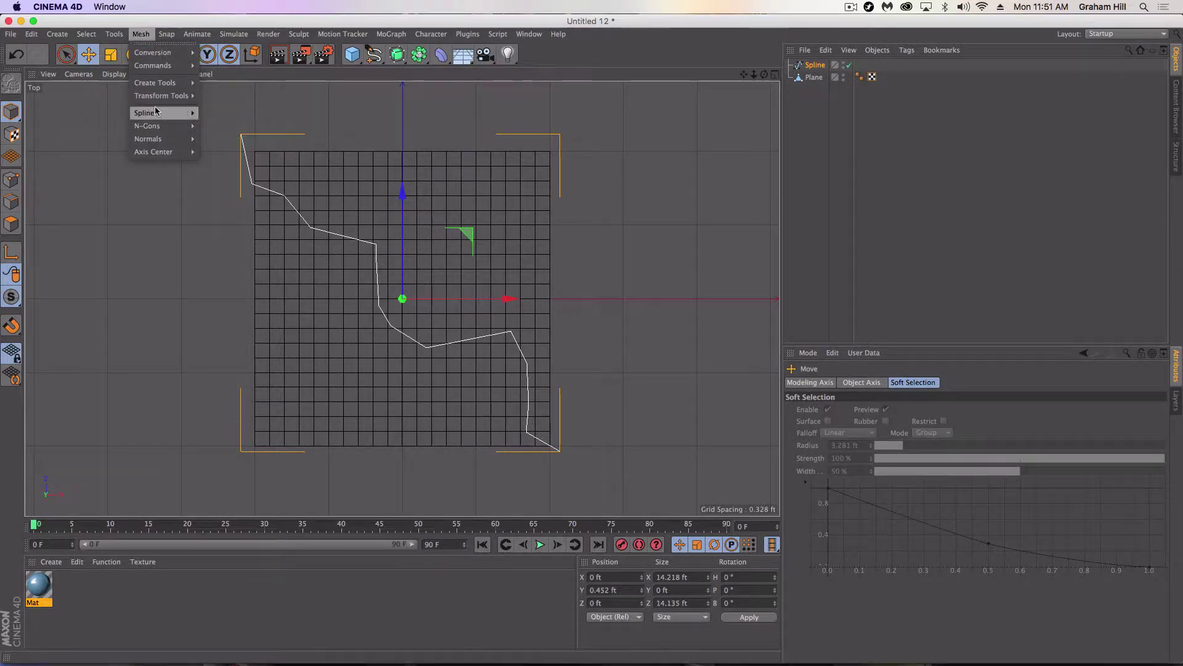
pyautogui.moveTo(156, 112)
pyautogui.click(229, 328)
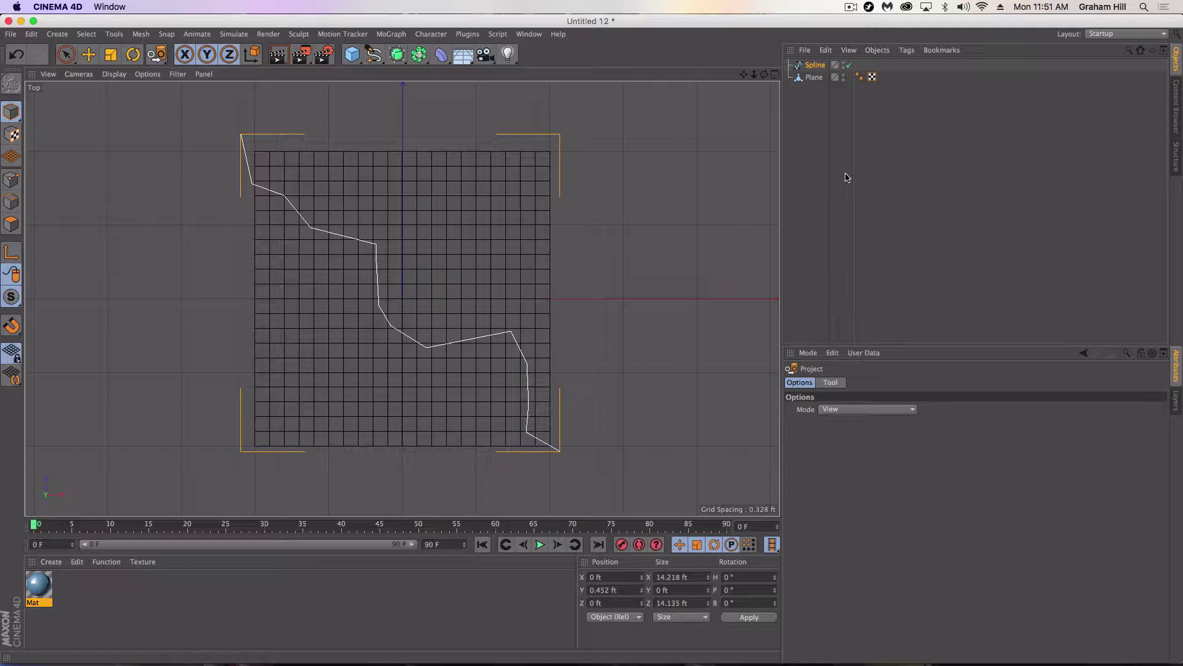
pyautogui.click(829, 409)
pyautogui.click(977, 411)
pyautogui.click(832, 383)
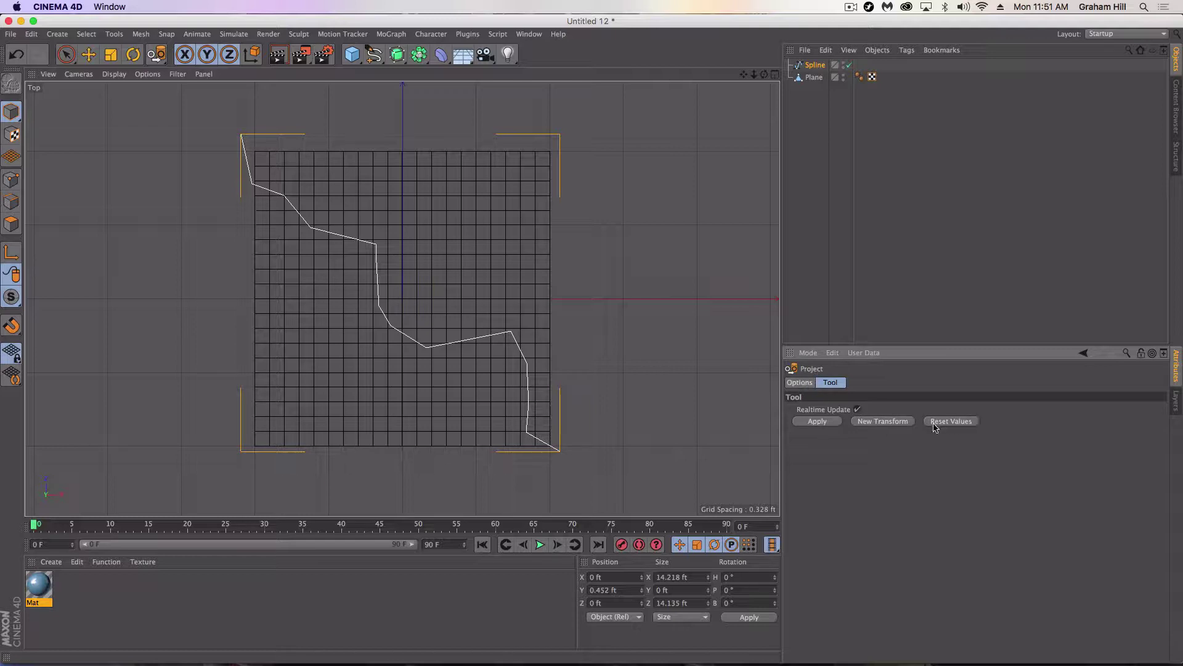
pyautogui.click(816, 421)
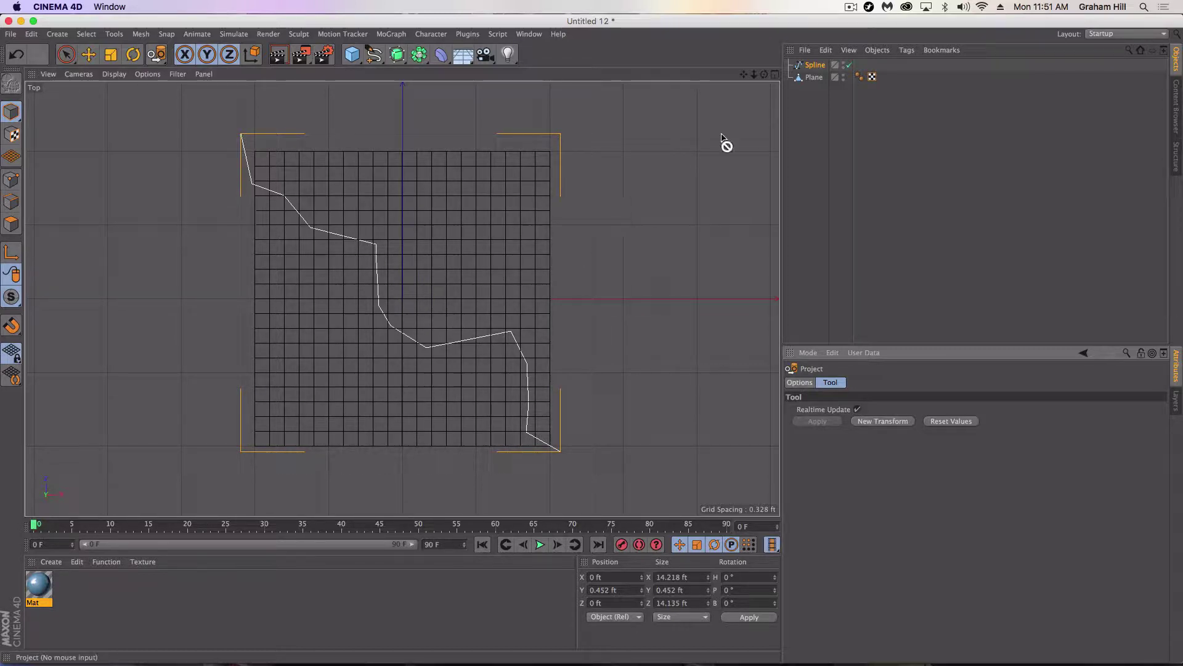
pyautogui.click(775, 75)
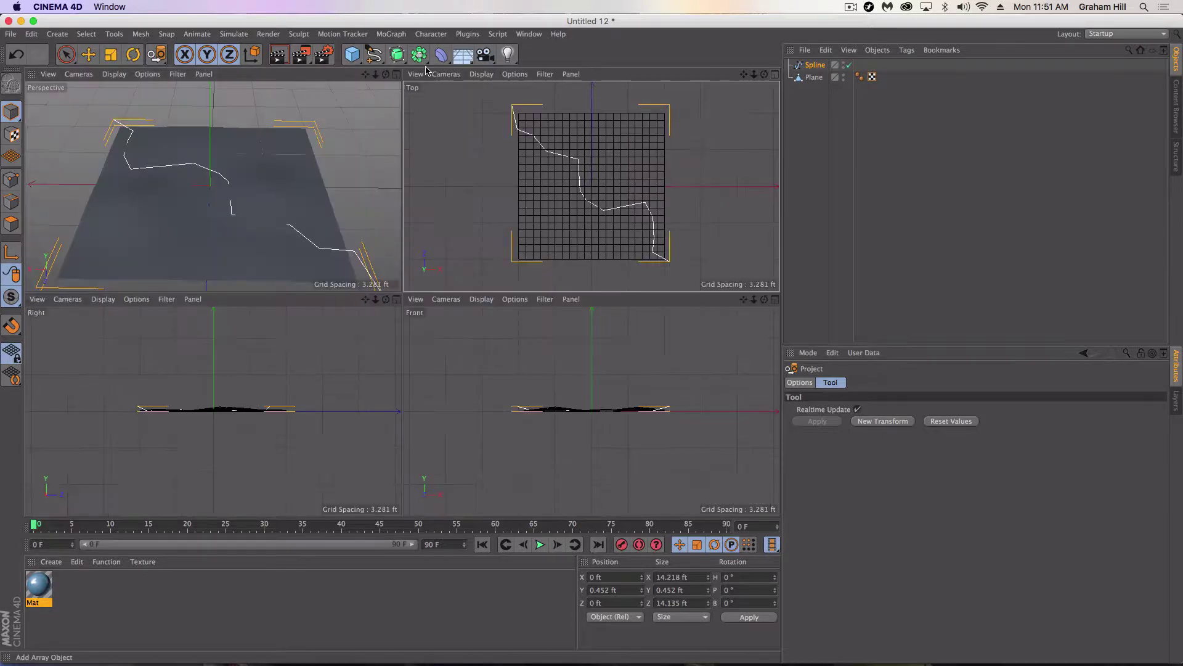
pyautogui.click(402, 87)
pyautogui.moveTo(407, 377)
pyautogui.keyDown('alt'); pyautogui.mouseDown()
pyautogui.moveTo(266, 284)
pyautogui.moveTo(203, 309)
pyautogui.moveTo(172, 341)
pyautogui.moveTo(185, 333)
pyautogui.moveTo(148, 307)
pyautogui.moveTo(91, 304)
pyautogui.moveTo(137, 296)
pyautogui.moveTo(195, 331)
pyautogui.moveTo(352, 312)
pyautogui.moveTo(418, 283)
pyautogui.moveTo(521, 263)
pyautogui.moveTo(523, 290)
pyautogui.moveTo(381, 324)
pyautogui.moveTo(309, 265)
pyautogui.moveTo(396, 361)
pyautogui.moveTo(421, 366)
pyautogui.mouseUp(); pyautogui.keyUp('alt')
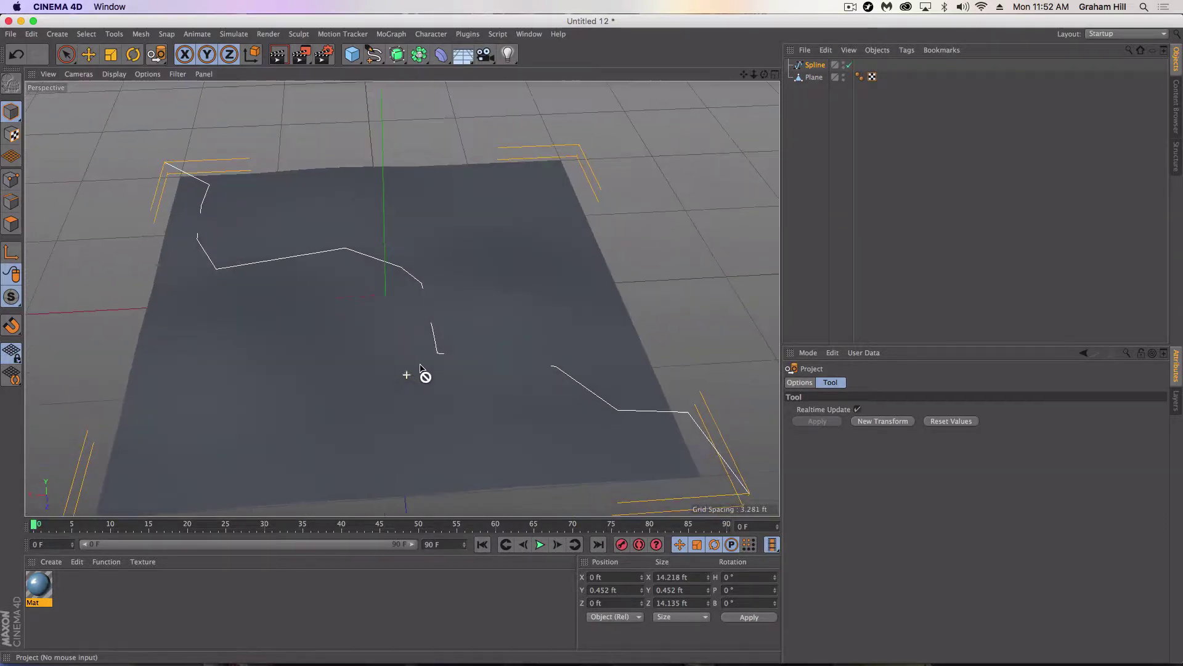
# - In the Top view, round the spline using 58 points and the B-Spline type
pyautogui.click(775, 74)
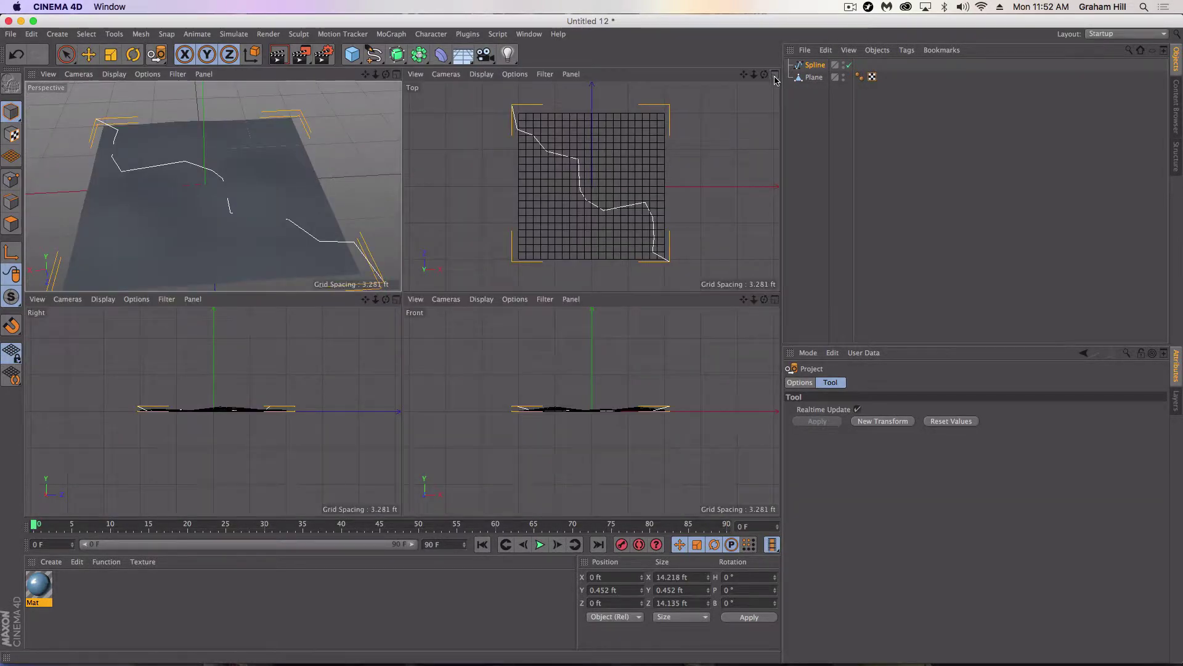
pyautogui.click(774, 74)
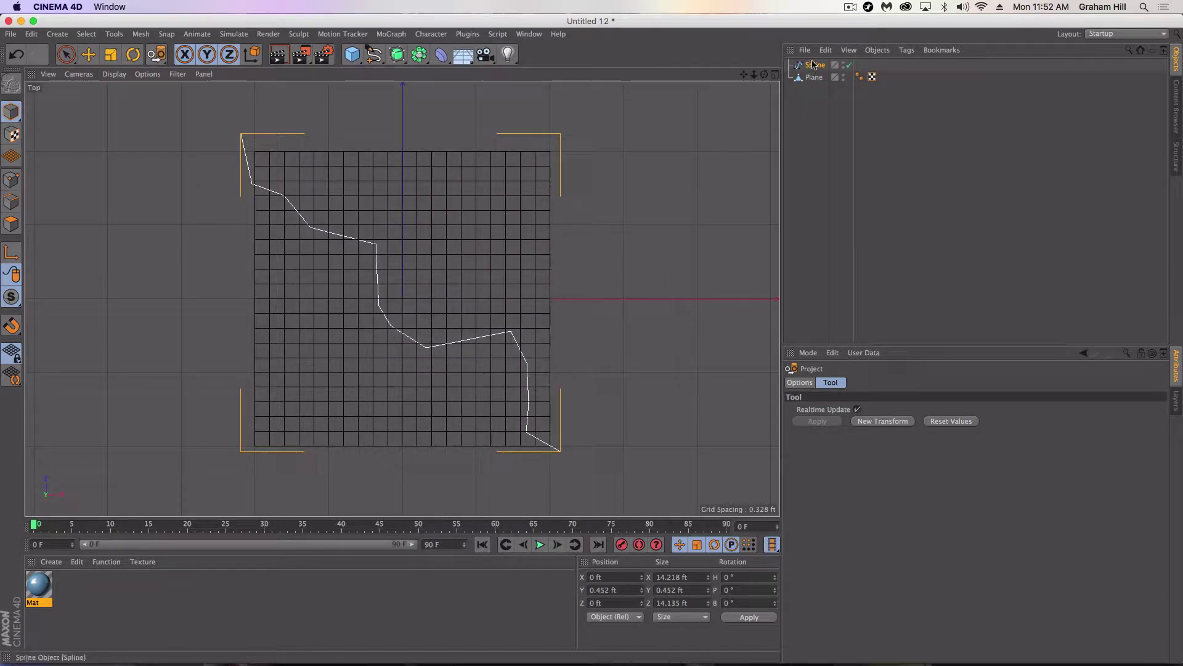
pyautogui.click(814, 66)
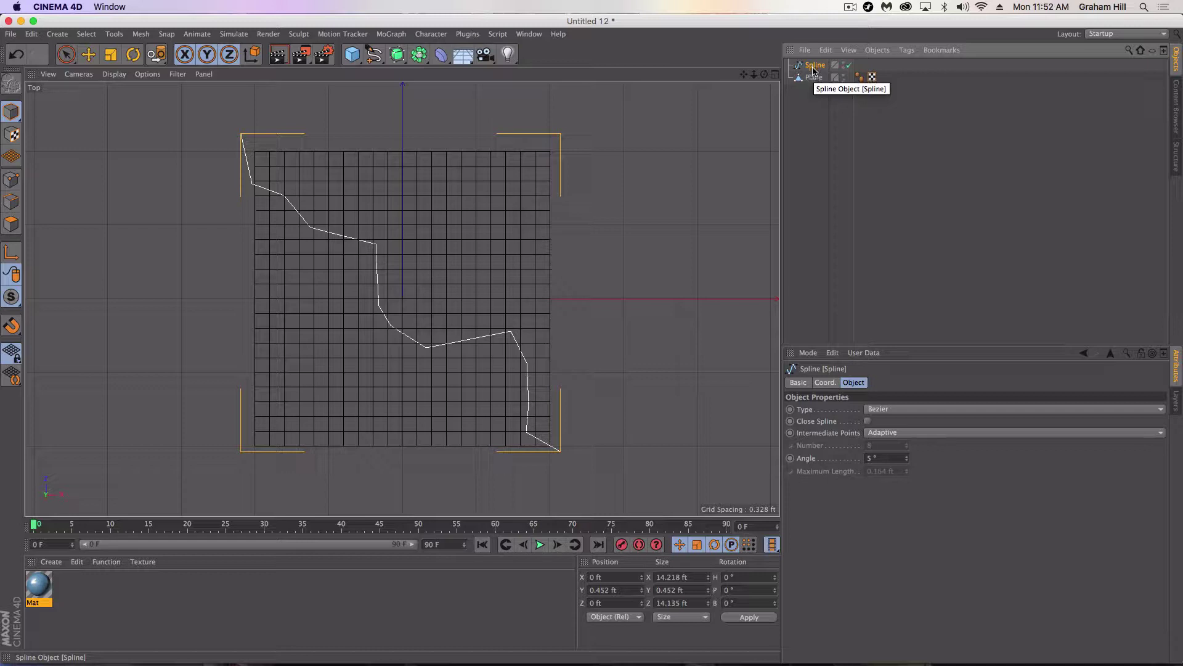
pyautogui.click(140, 33)
pyautogui.moveTo(157, 113)
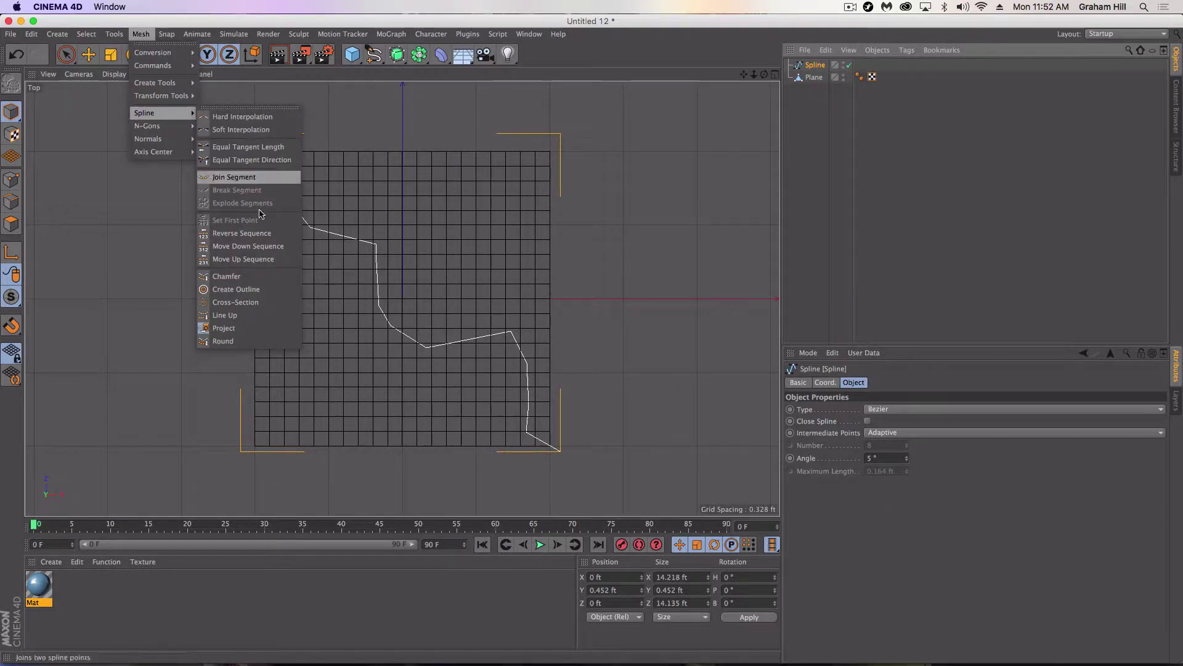
pyautogui.click(245, 326)
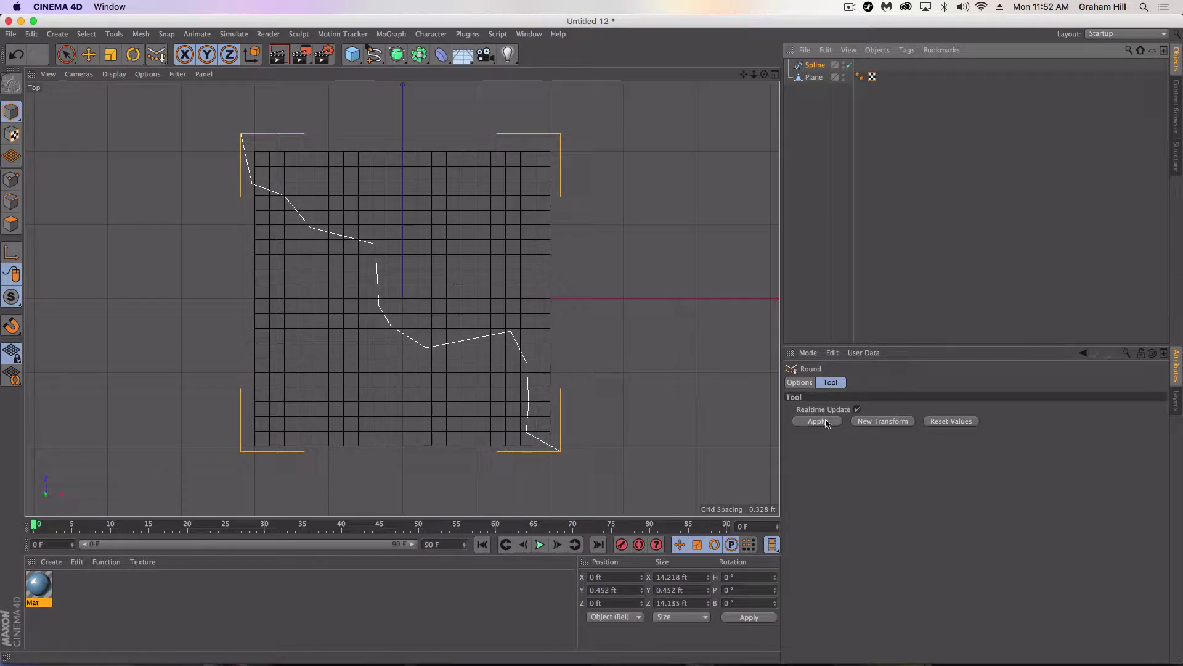
pyautogui.click(800, 383)
pyautogui.click(861, 409)
pyautogui.click(861, 409)
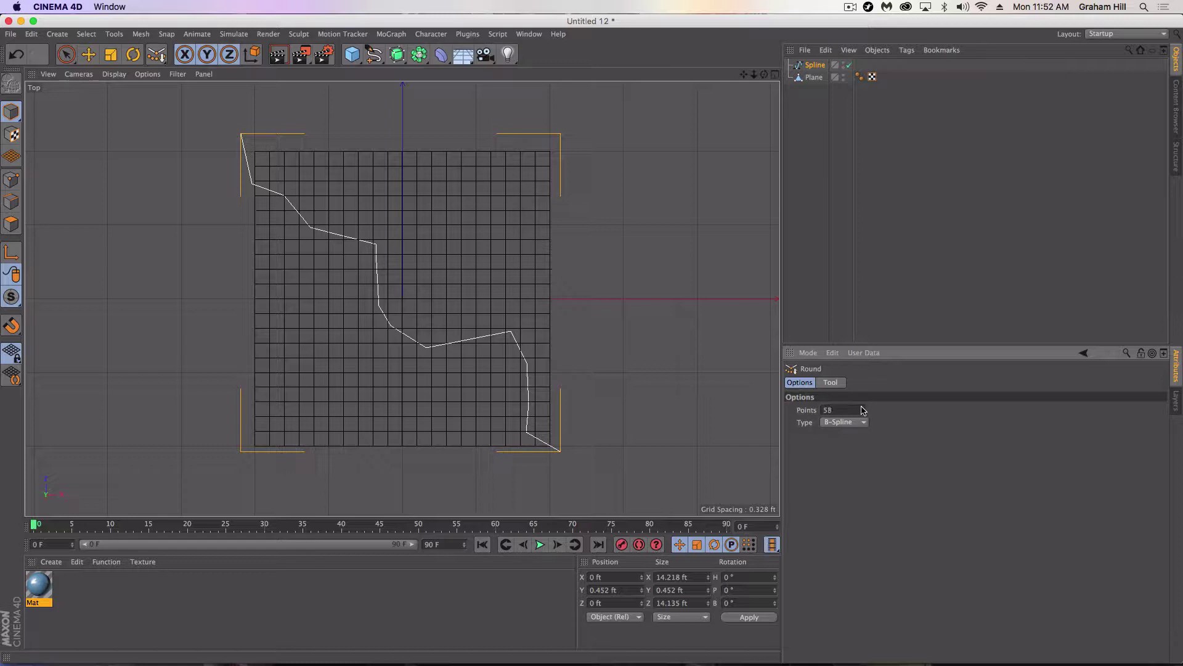
pyautogui.click(832, 383)
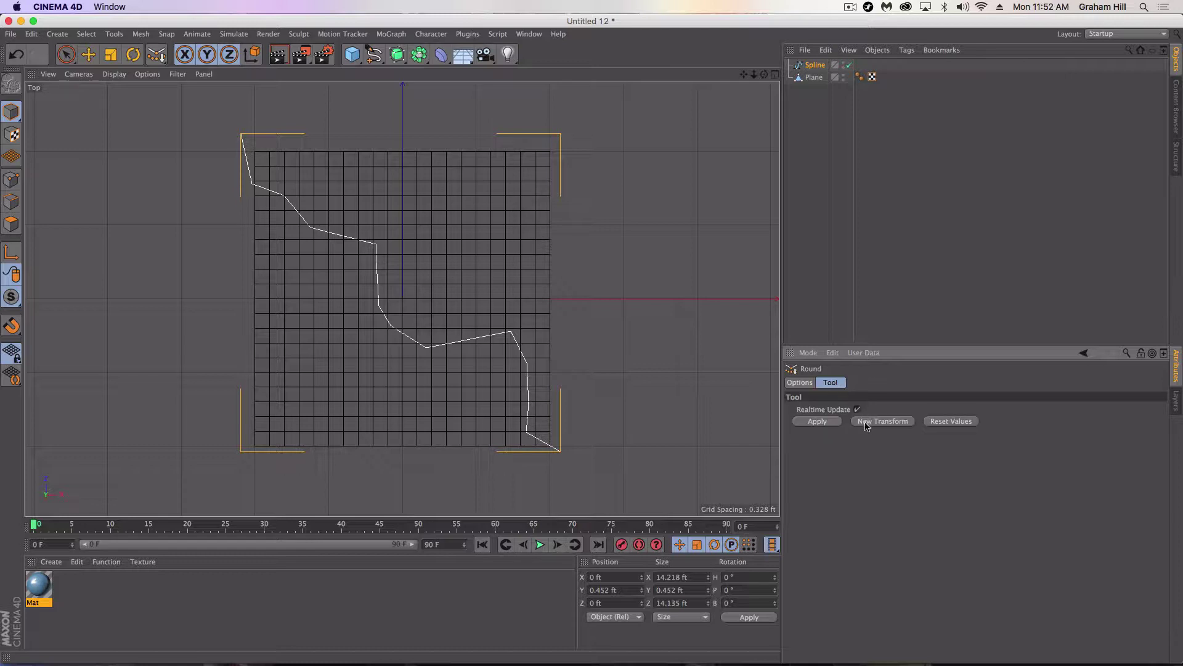
pyautogui.click(818, 421)
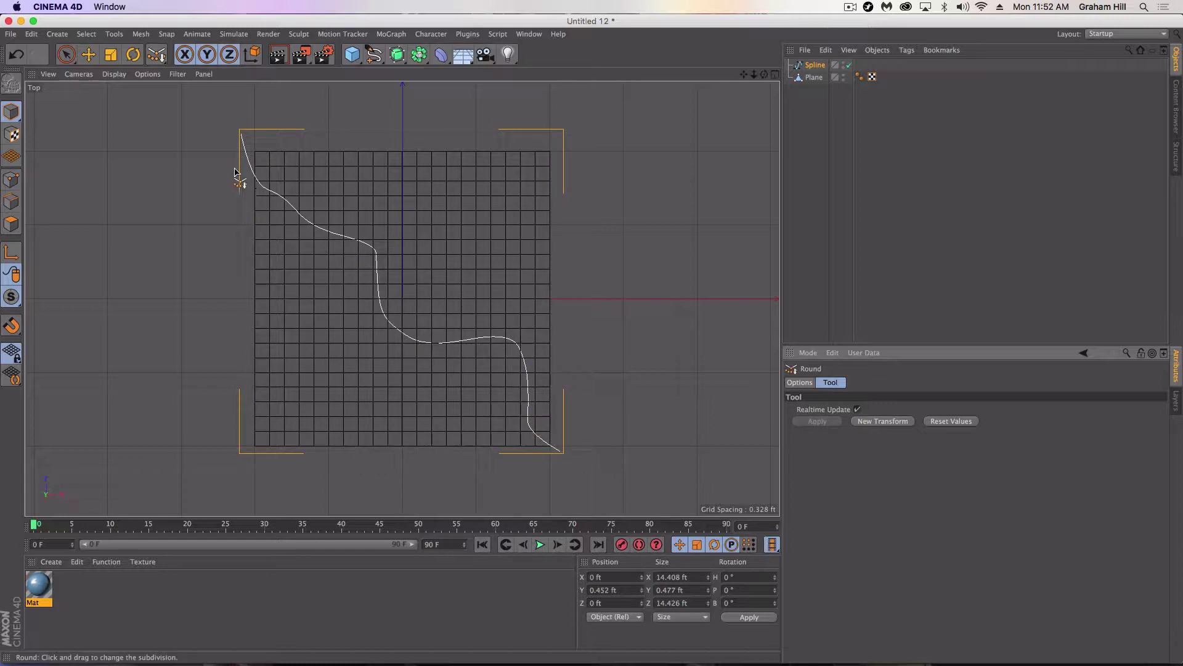
# - Switch to Points mode and inspect in perspective how the rounded spline's points lie relative to the hilly plane
pyautogui.click(775, 75)
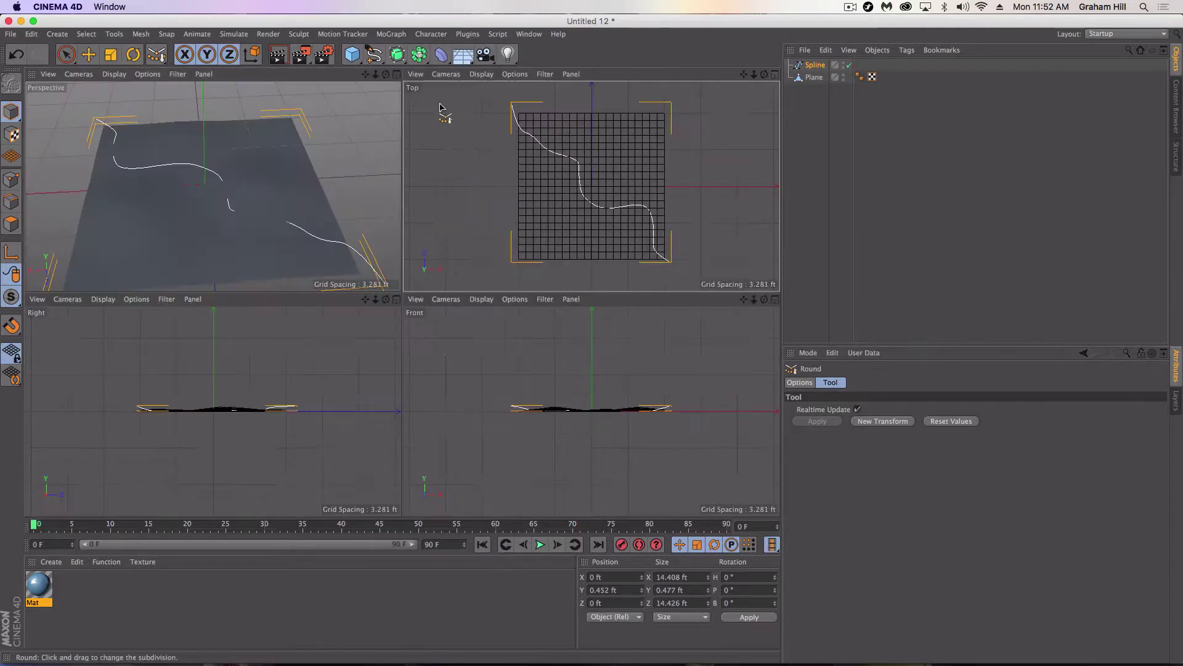
pyautogui.middleClick(378, 283)
pyautogui.keyDown('alt'); pyautogui.moveTo(378, 290); pyautogui.dragTo(447, 254); pyautogui.keyUp('alt')
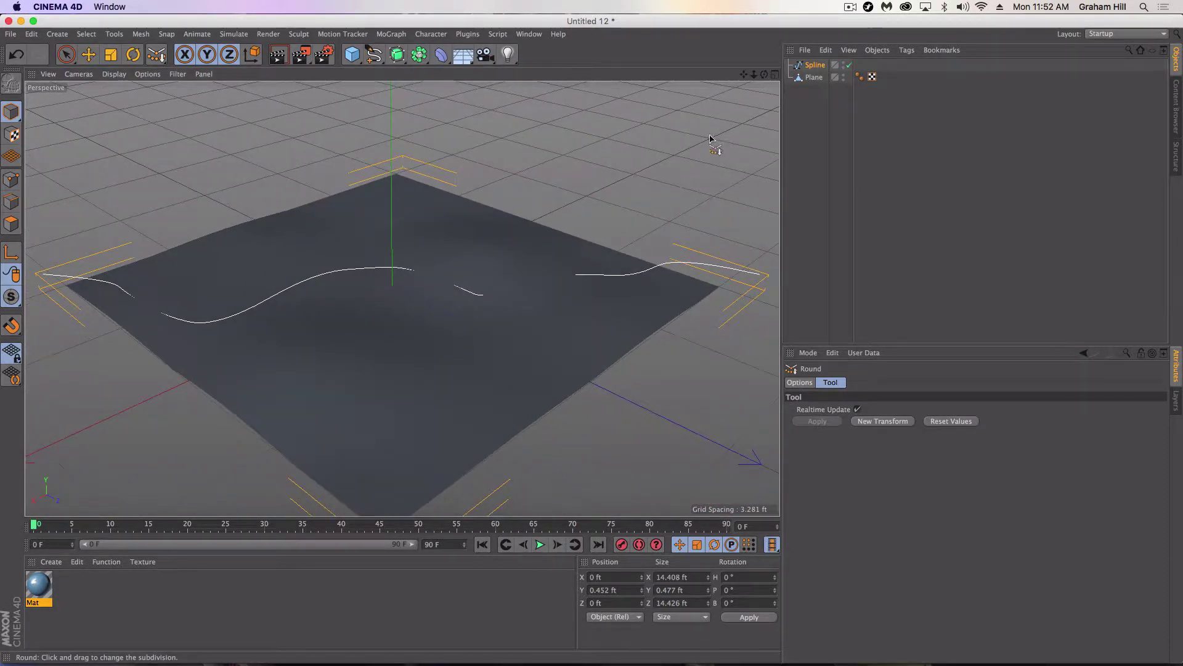
pyautogui.keyDown('alt'); pyautogui.moveTo(602, 277); pyautogui.dragTo(463, 233); pyautogui.keyUp('alt')
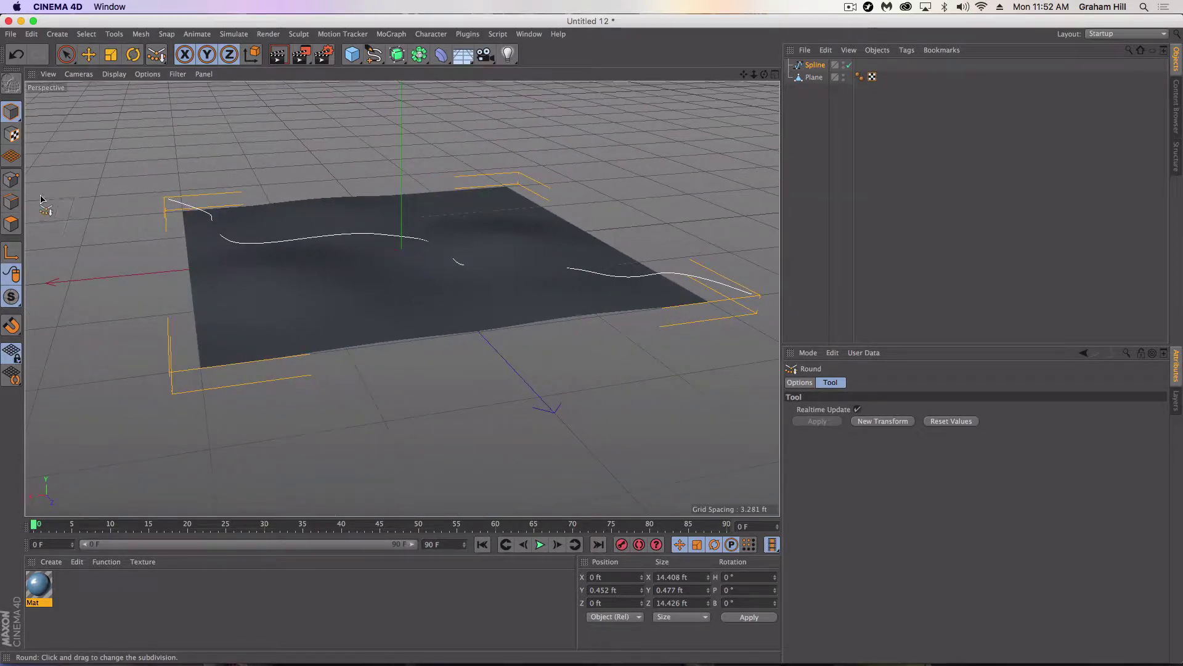
pyautogui.click(11, 179)
pyautogui.keyDown('alt'); pyautogui.moveTo(626, 296); pyautogui.dragTo(675, 296); pyautogui.keyUp('alt')
pyautogui.scroll(5, 613, 285)
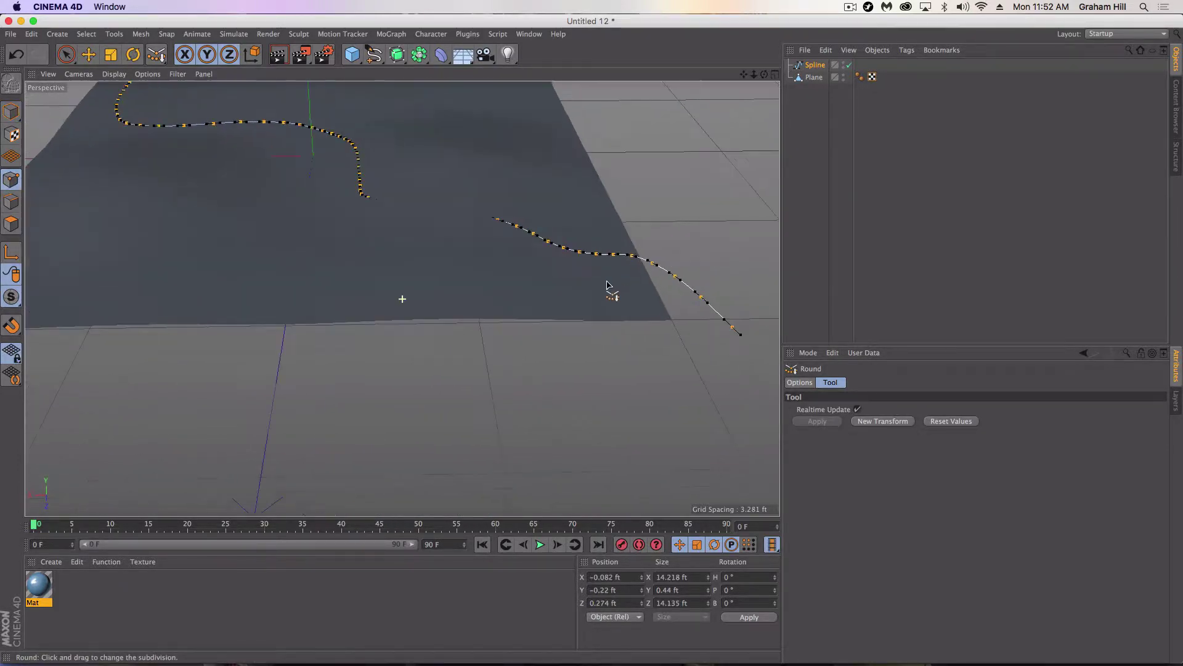
# - Project the rounded spline onto the plane again from the Top view, and check the result in perspective
pyautogui.click(775, 74)
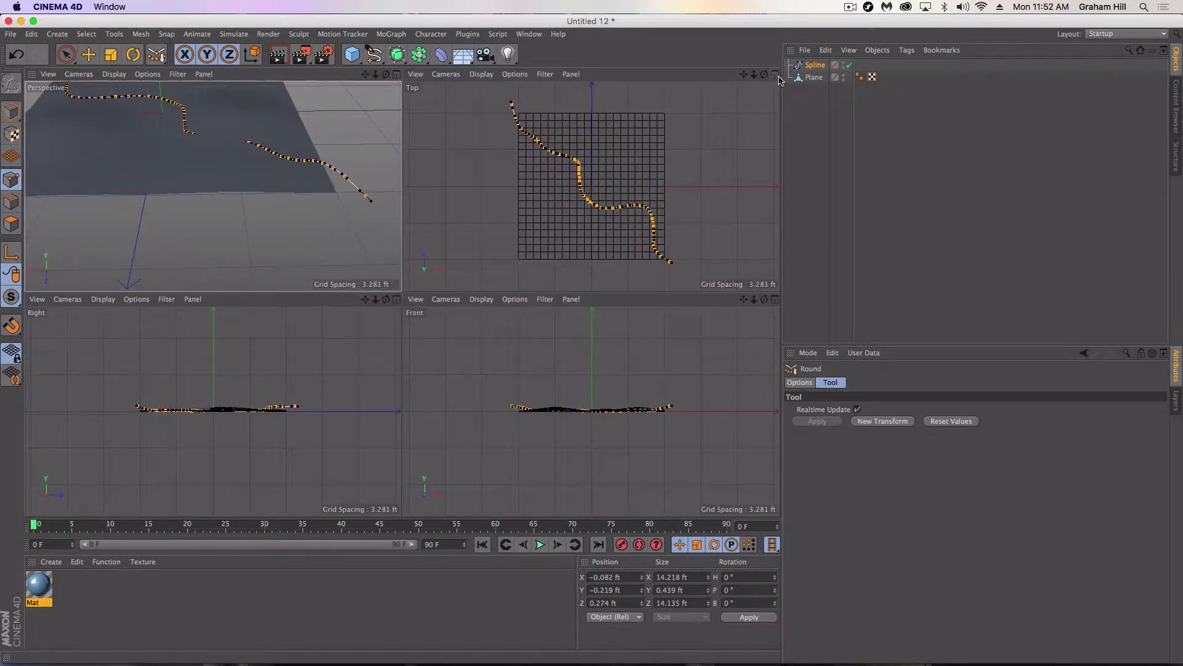
pyautogui.click(775, 75)
pyautogui.click(821, 70)
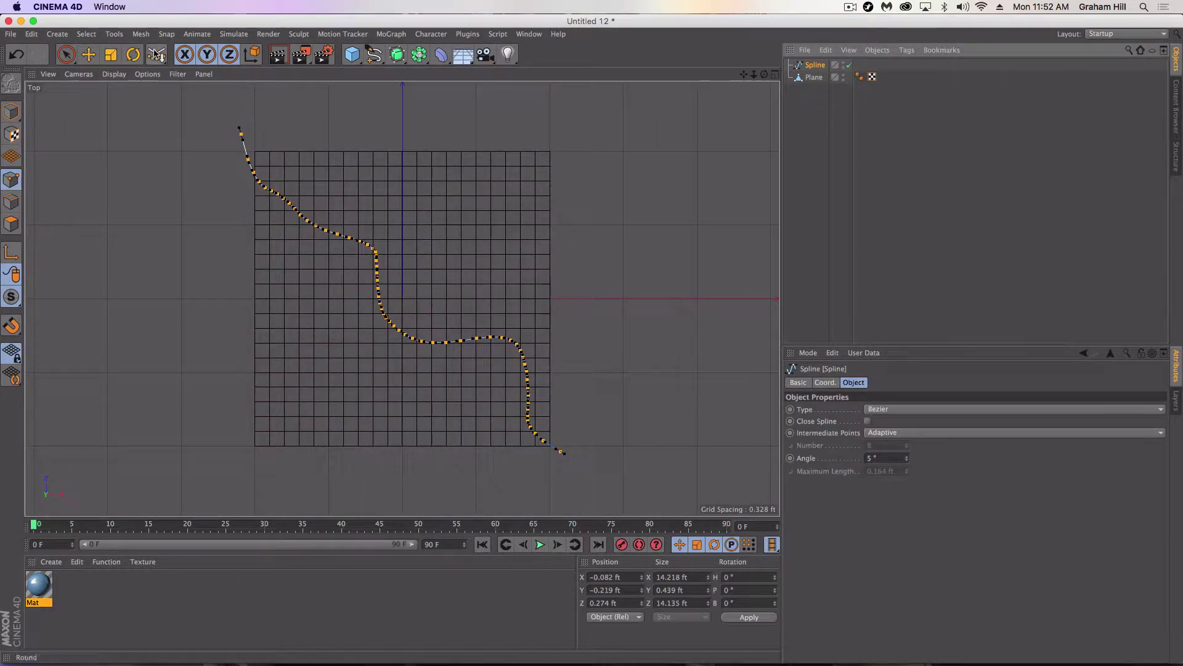
pyautogui.click(141, 33)
pyautogui.moveTo(148, 113)
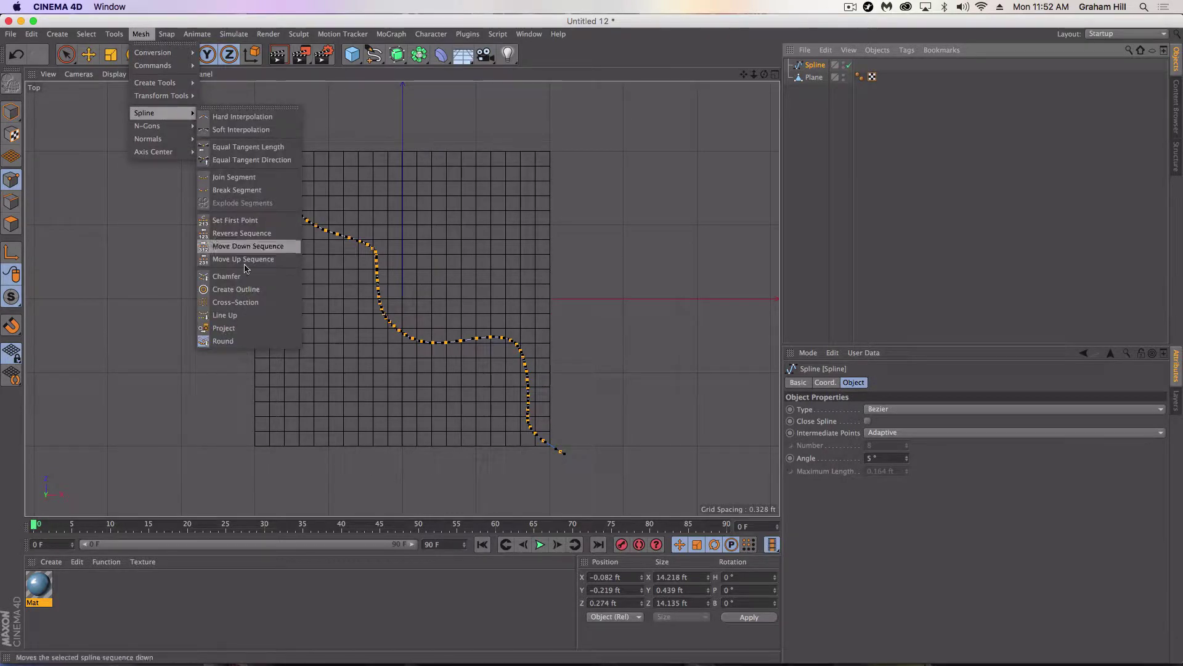
pyautogui.click(224, 328)
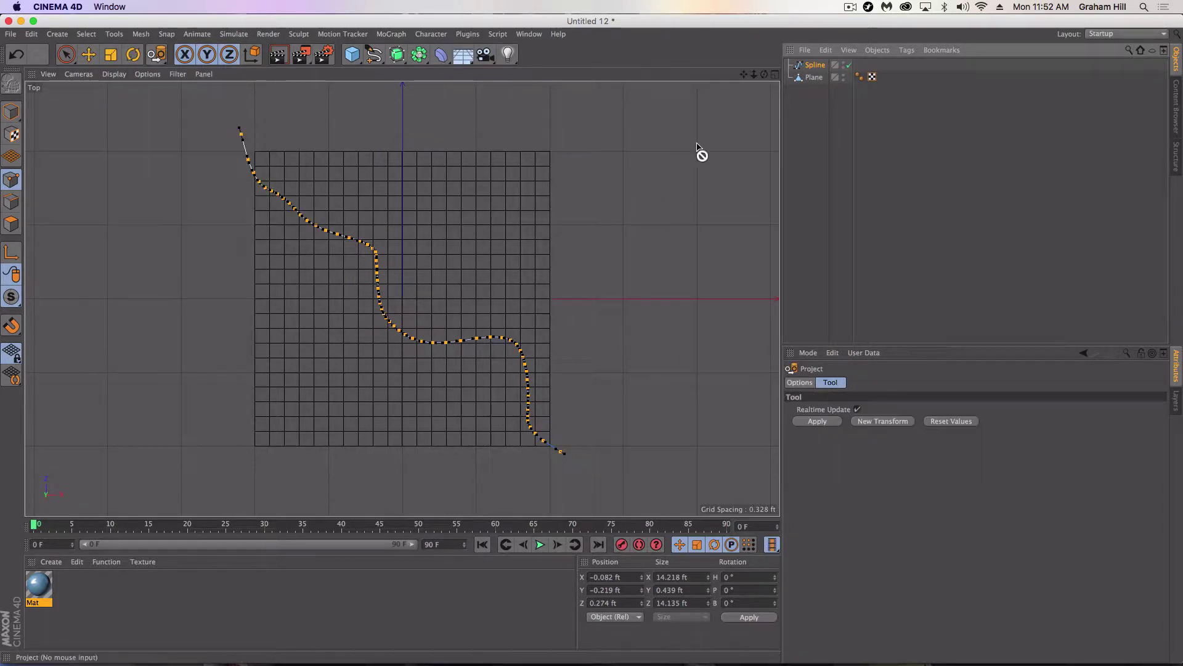
pyautogui.click(836, 425)
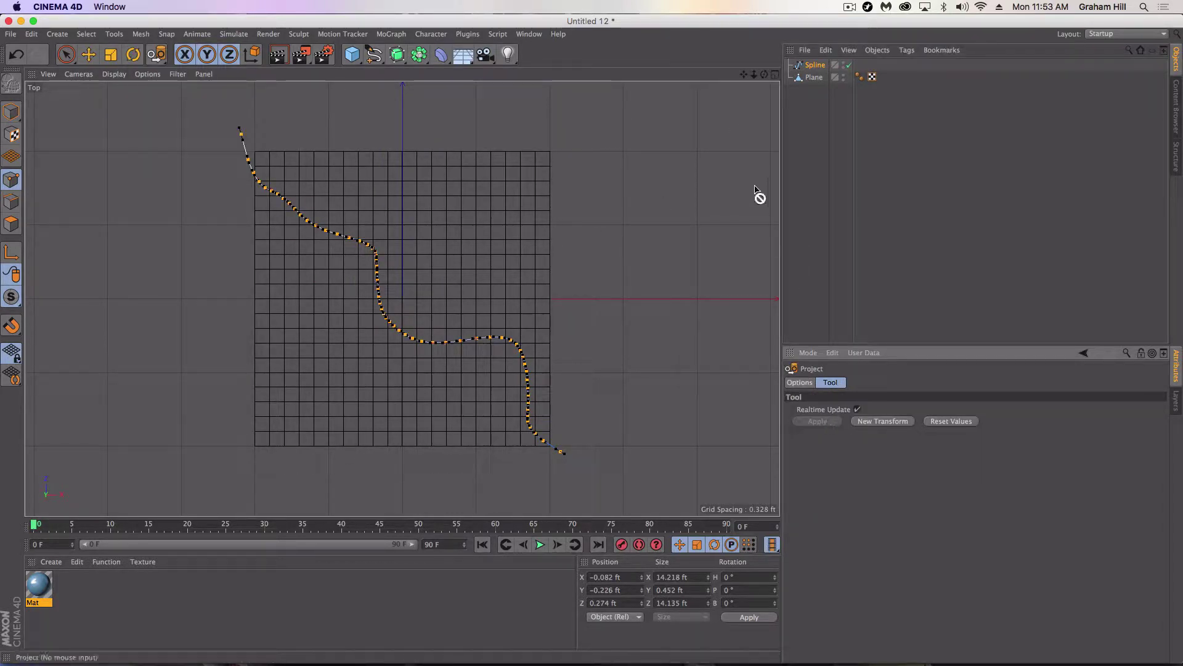
pyautogui.click(775, 74)
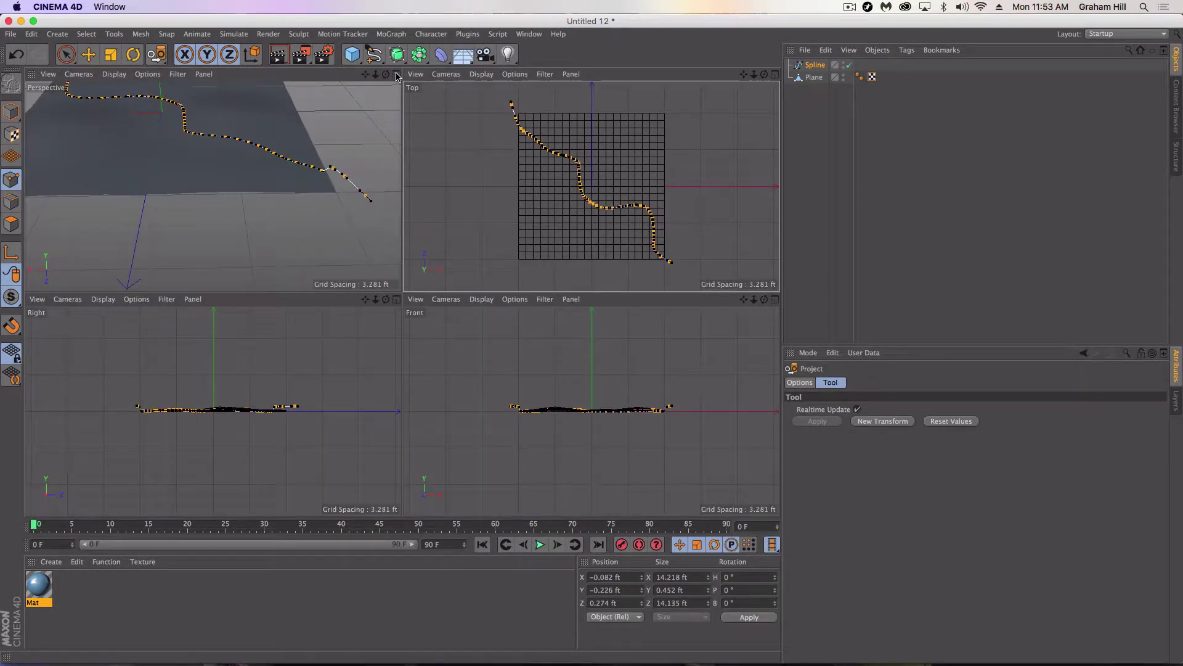
pyautogui.press('F1')
pyautogui.keyDown('alt'); pyautogui.moveTo(480, 276); pyautogui.dragTo(475, 332); pyautogui.keyUp('alt')
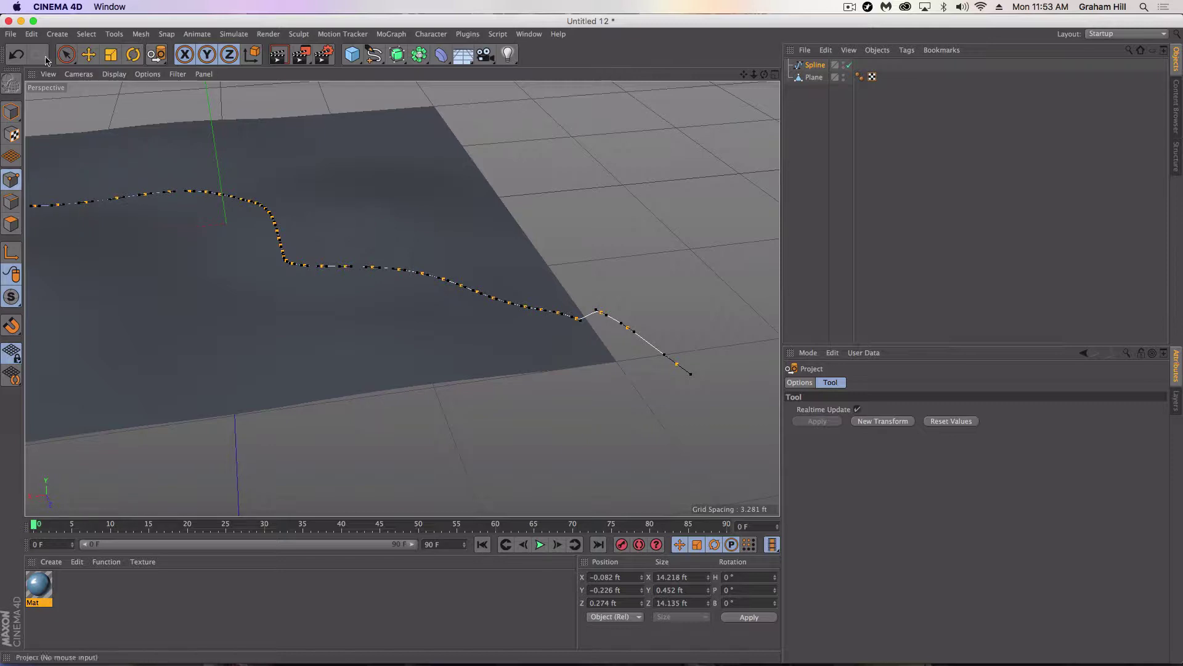
# - Delete the stray spline points that extend beyond the plane's edges at both ends of the path
pyautogui.press('e')
pyautogui.click(604, 316)
pyautogui.press('Delete')
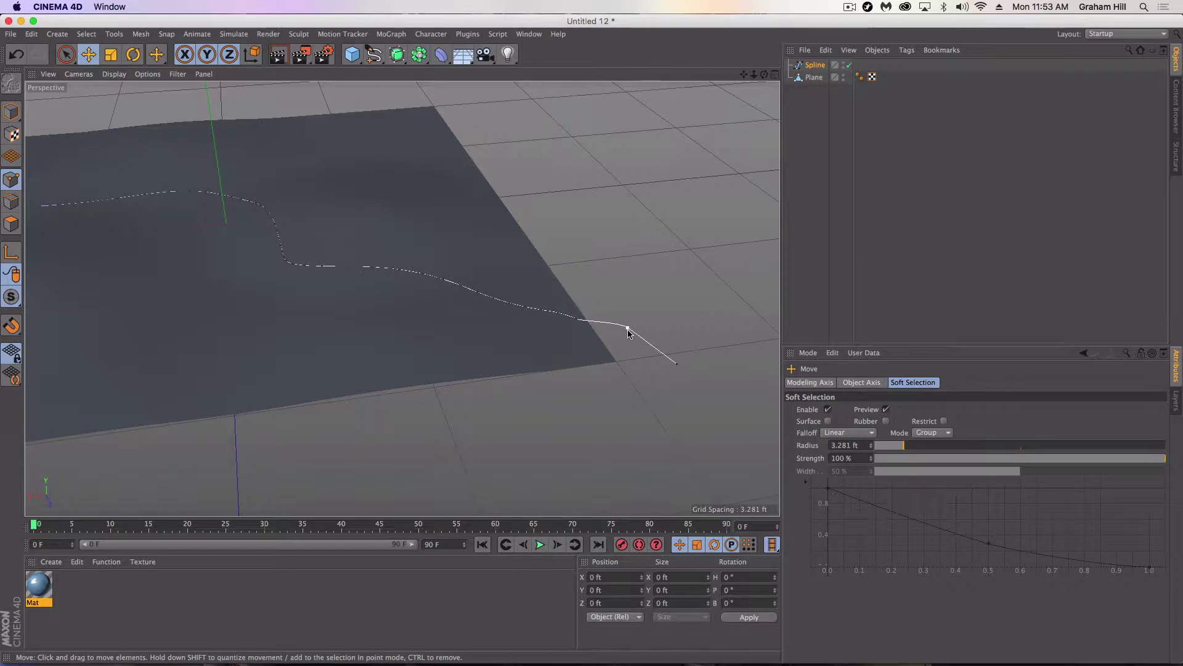
pyautogui.click(676, 364)
pyautogui.press('Delete')
pyautogui.keyDown('alt'); pyautogui.moveTo(406, 300); pyautogui.dragTo(750, 393); pyautogui.keyUp('alt')
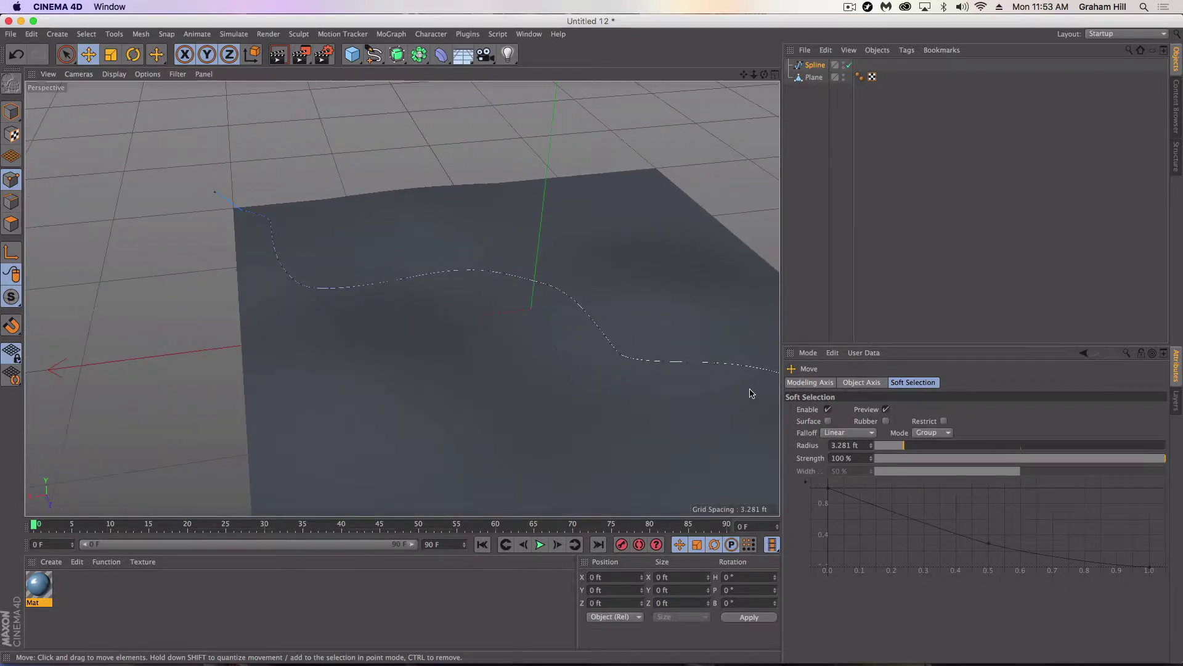
pyautogui.click(216, 193)
pyautogui.press('Delete')
pyautogui.keyDown('alt'); pyautogui.moveTo(573, 381); pyautogui.dragTo(434, 393); pyautogui.keyUp('alt')
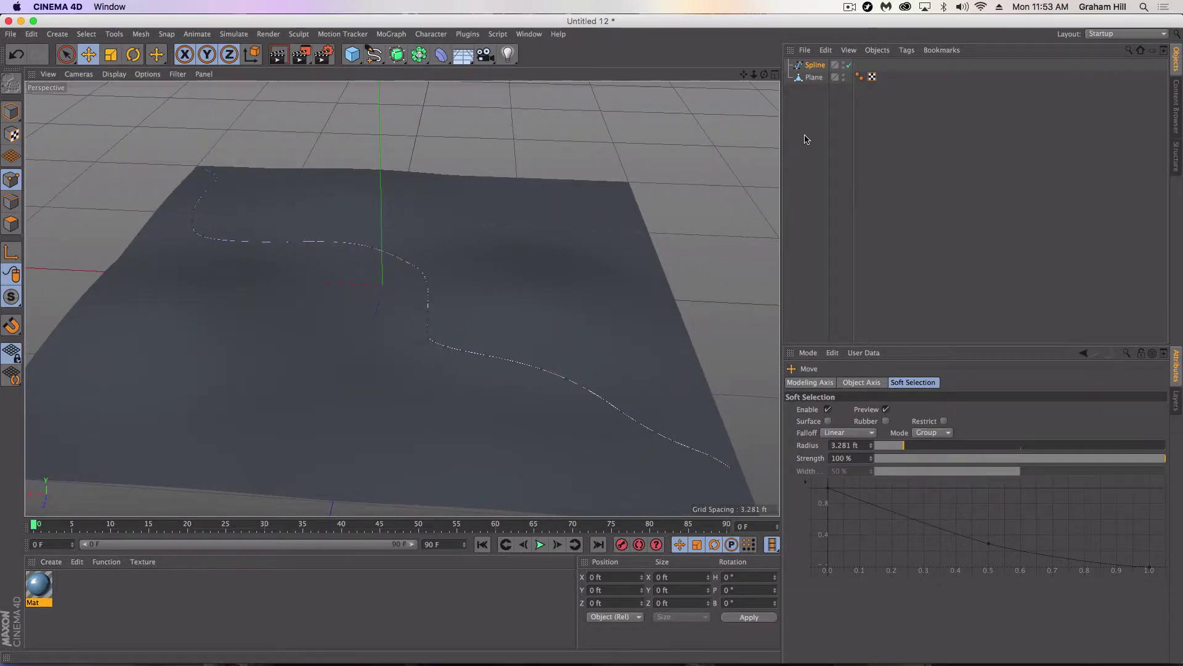
# - Add a Sweep object and a Rectangle spline, and nest the rectangle and the projected spline under the Sweep, rectangle first
pyautogui.click(817, 65)
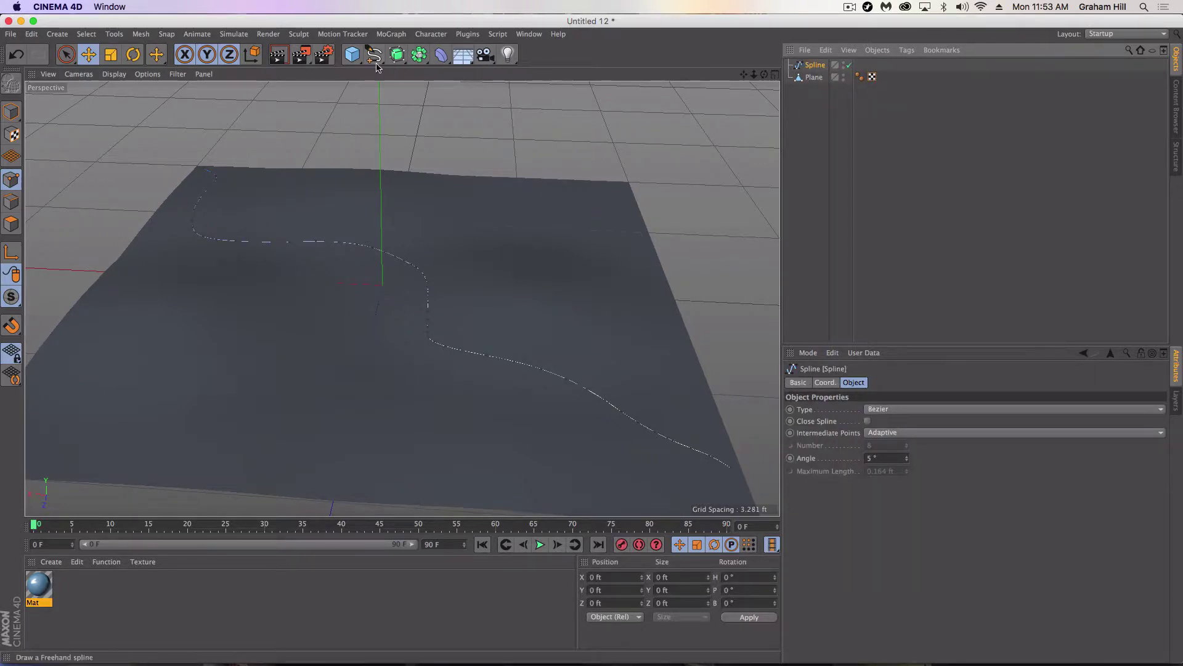
pyautogui.click(398, 54)
pyautogui.click(444, 117)
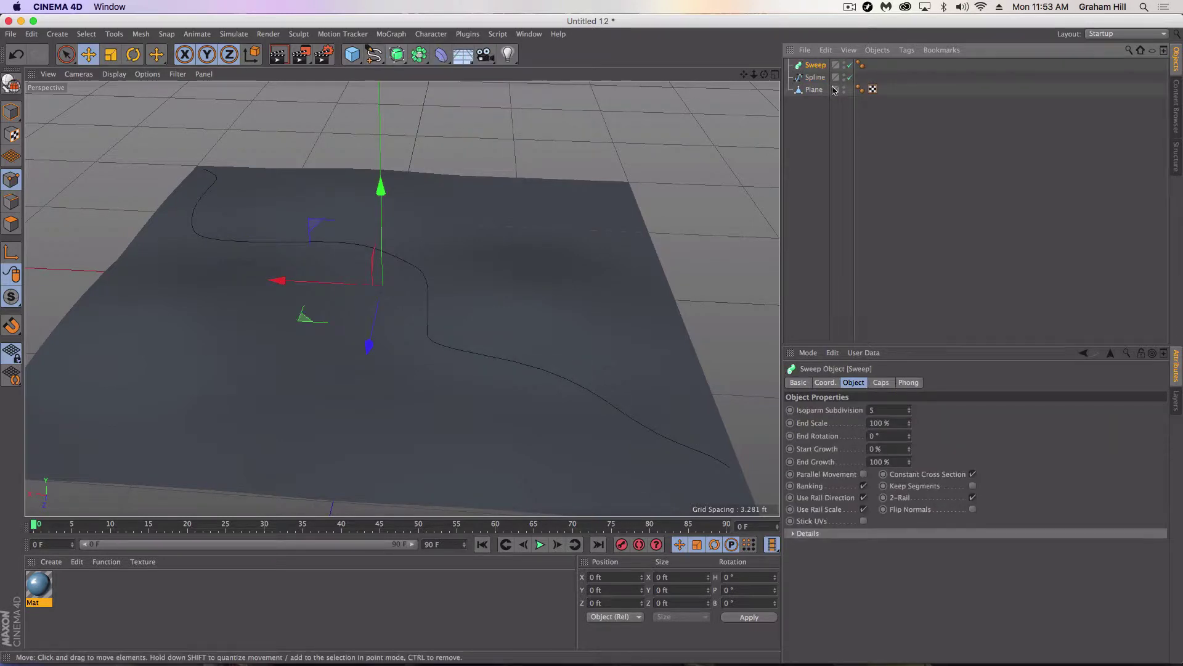
pyautogui.click(374, 54)
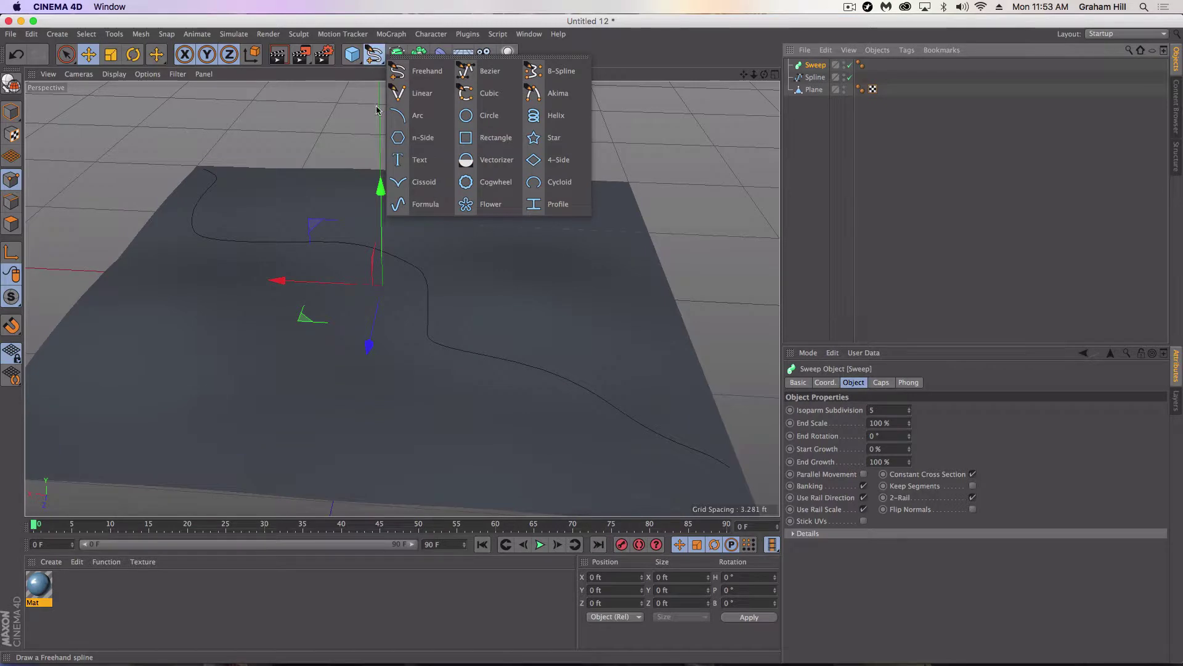
pyautogui.click(499, 139)
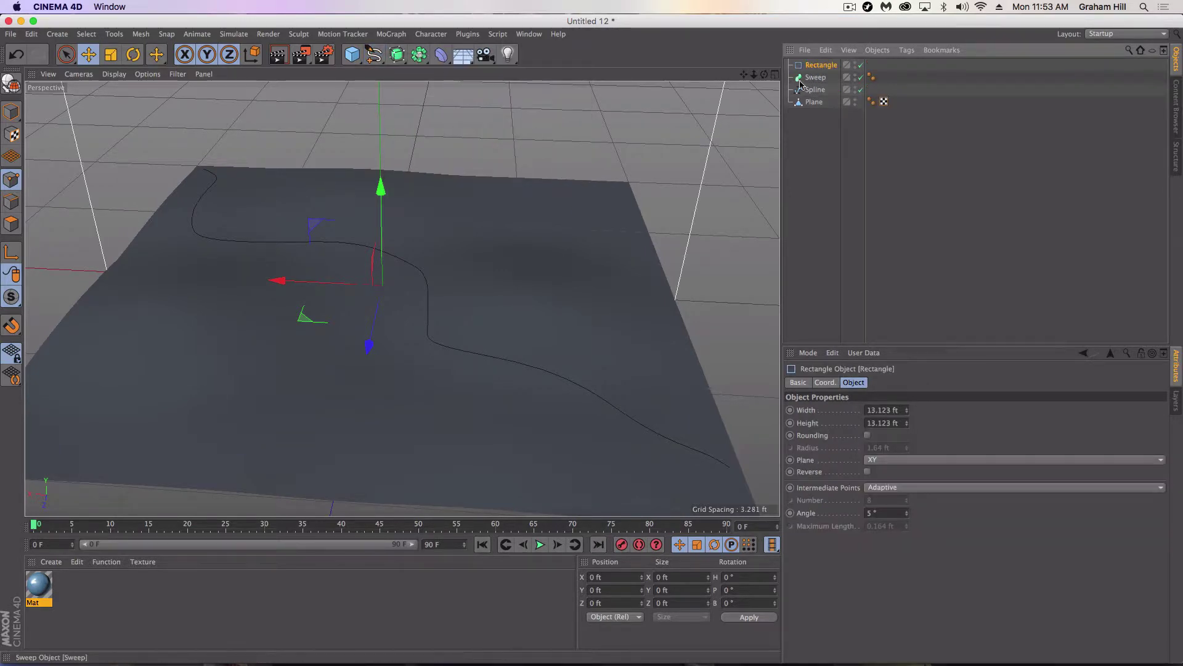
pyautogui.moveTo(817, 79); pyautogui.dragTo(817, 77)
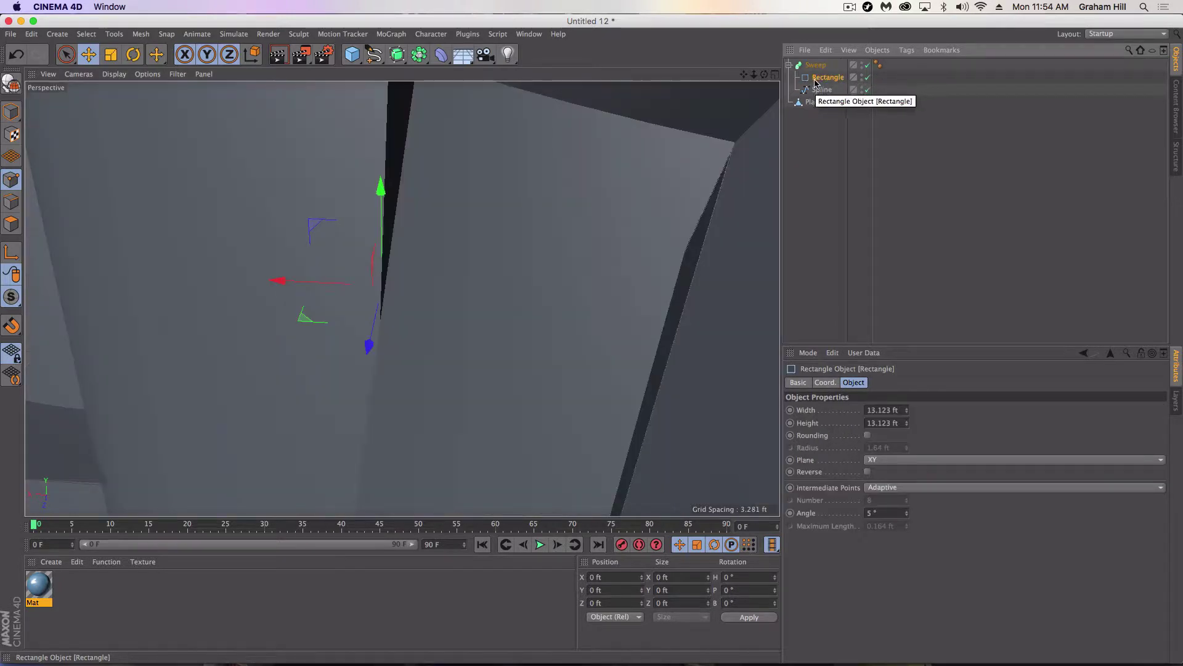
# - Scale the rectangle profile down uniformly to about 0.262 ft and make it editable
pyautogui.press('t')
pyautogui.moveTo(470, 285); pyautogui.dragTo(1, 283)
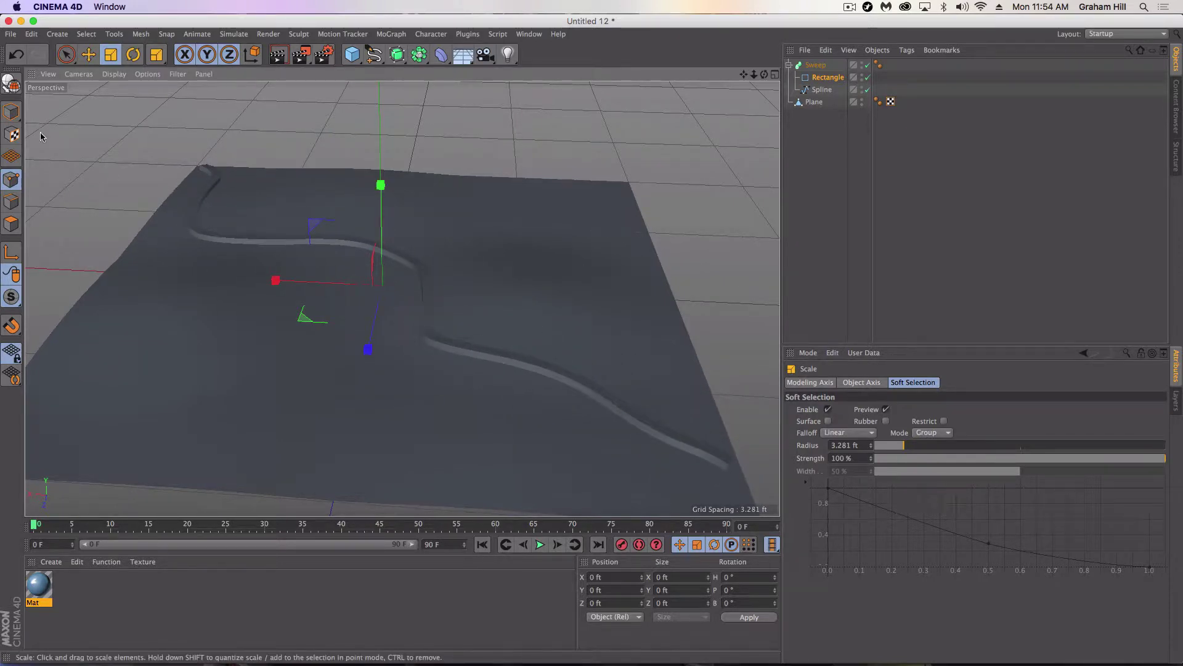
pyautogui.click(12, 83)
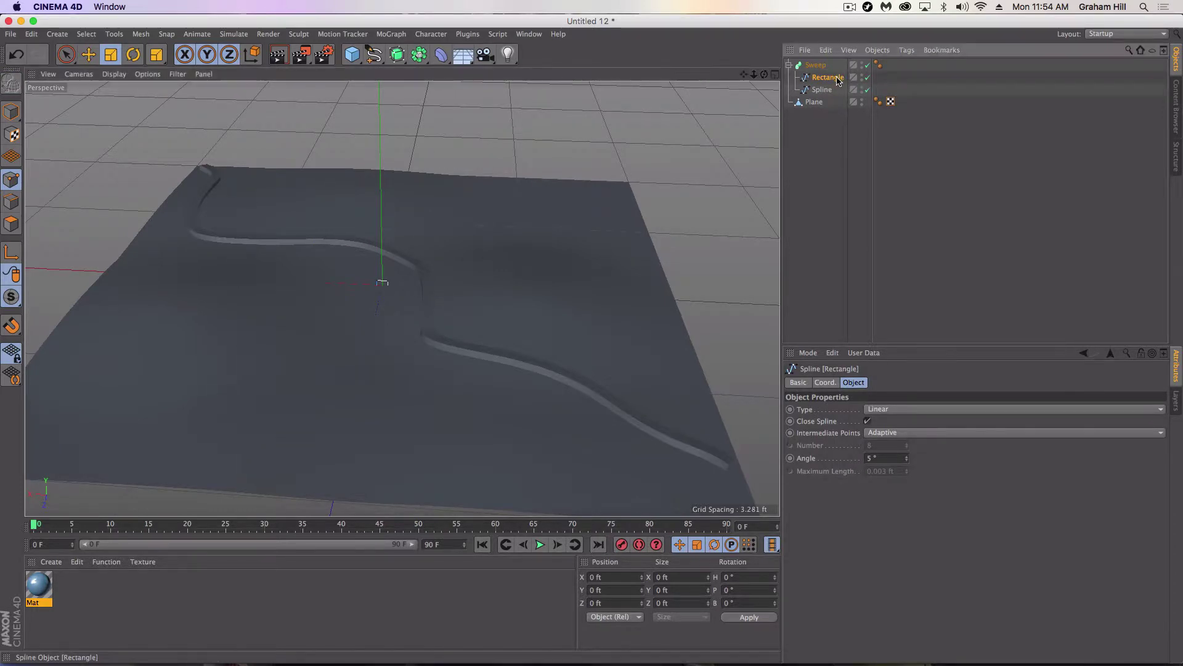
# - In Model mode, scale the rectangle profile down along Y only, flattening the sweep into a very thin, road-like strip
pyautogui.press('t')
pyautogui.click(88, 55)
pyautogui.click(11, 111)
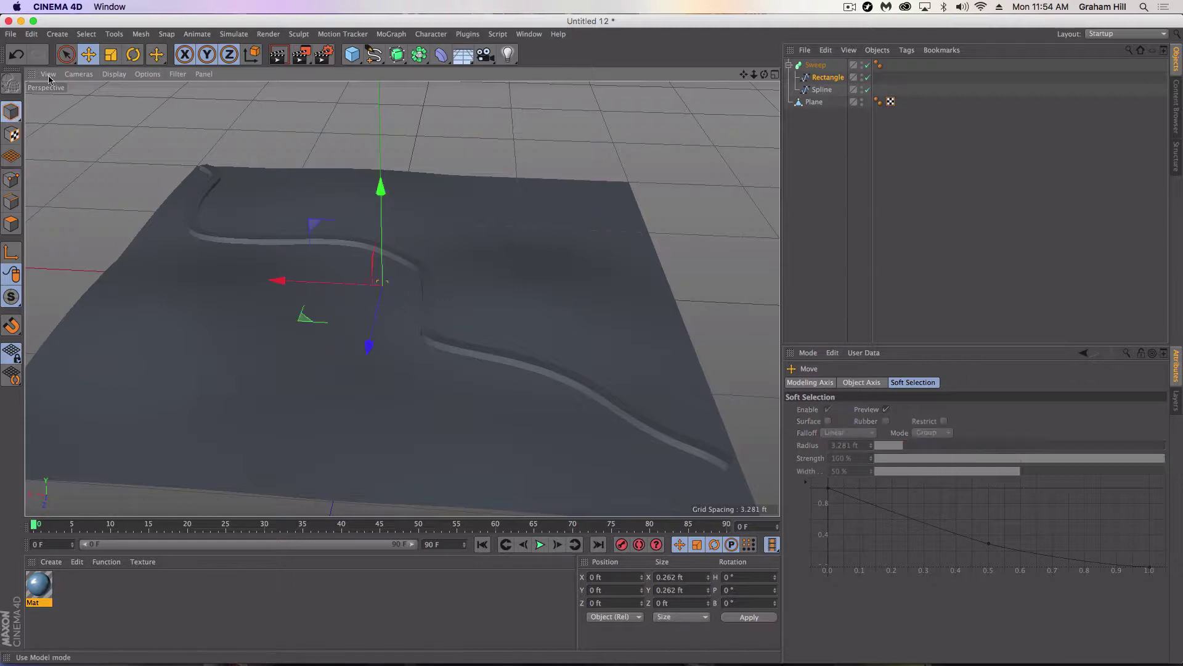
pyautogui.click(110, 55)
pyautogui.moveTo(380, 184); pyautogui.dragTo(379, 289)
pyautogui.keyDown('alt'); pyautogui.moveTo(453, 366); pyautogui.dragTo(431, 309); pyautogui.keyUp('alt')
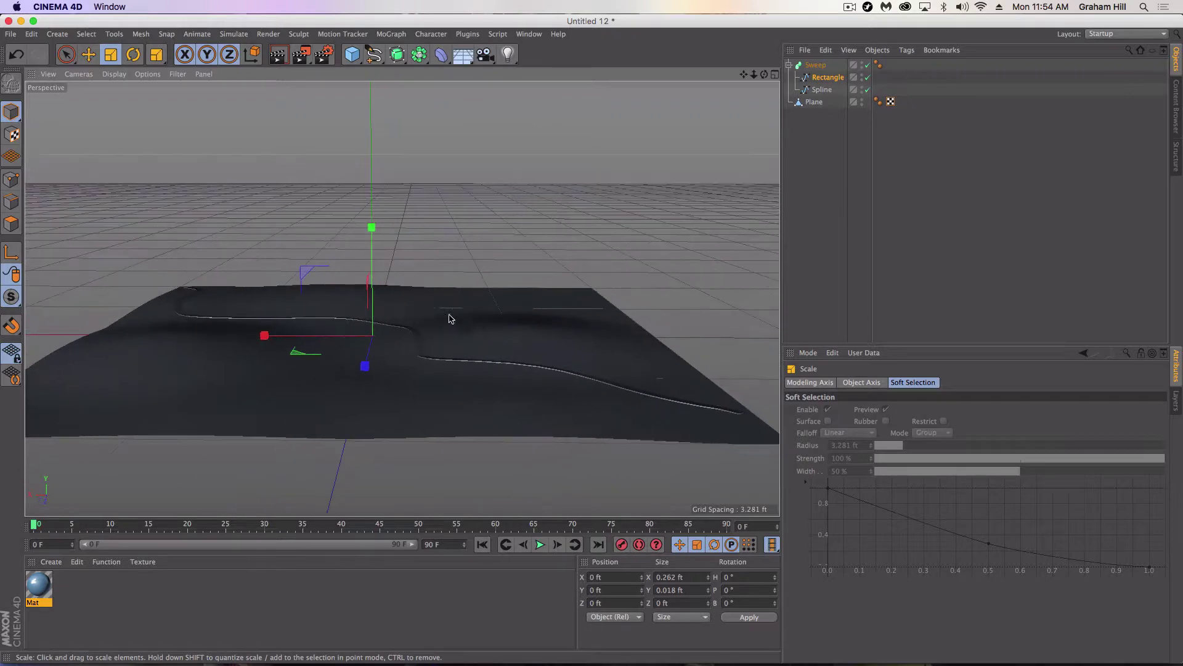
pyautogui.moveTo(372, 227); pyautogui.dragTo(373, 251)
pyautogui.keyDown('alt'); pyautogui.moveTo(397, 339); pyautogui.dragTo(441, 426); pyautogui.keyUp('alt')
# - Try the Parallel Movement option on the Sweep object
pyautogui.click(816, 66)
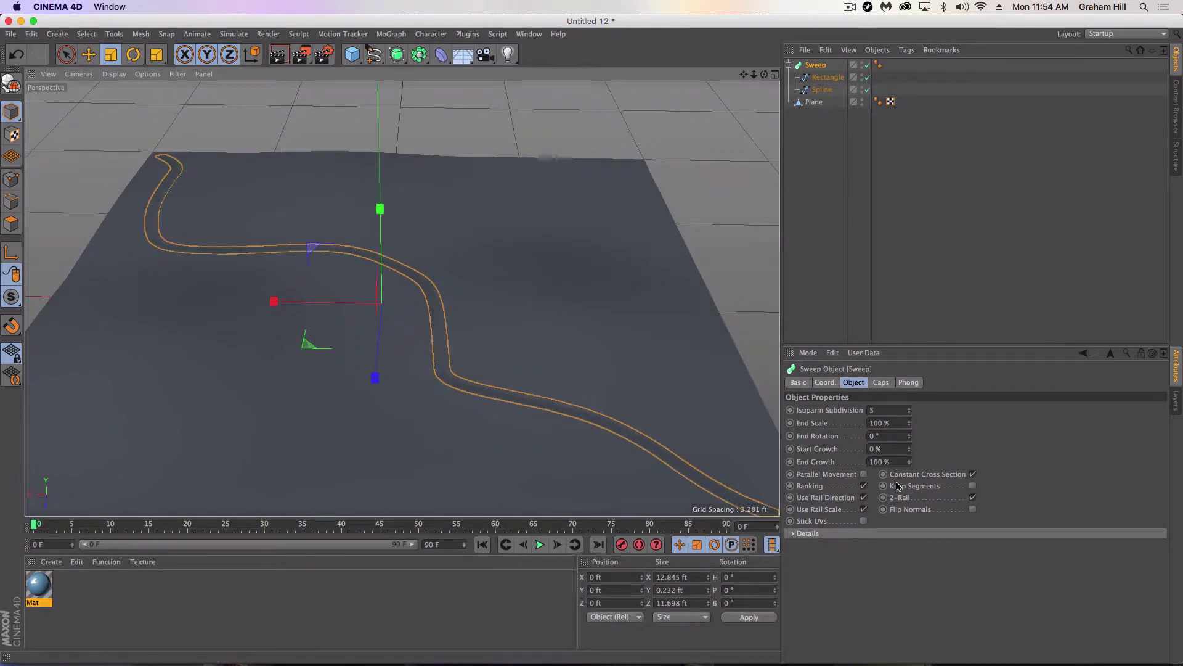
pyautogui.click(864, 474)
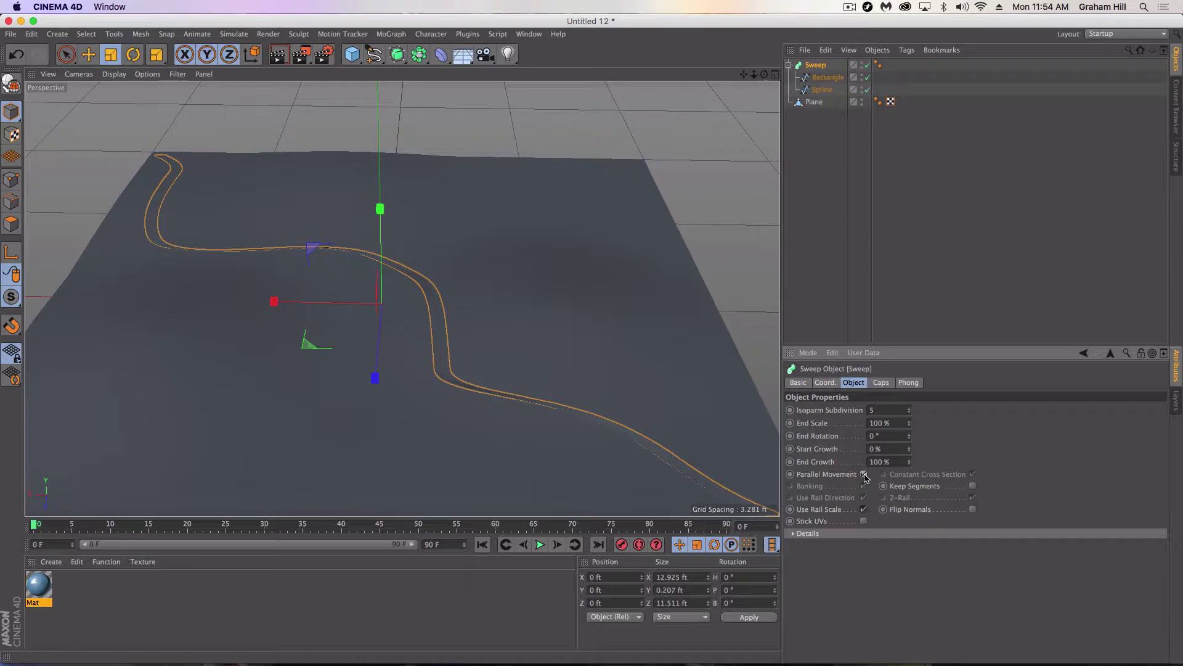
pyautogui.click(864, 474)
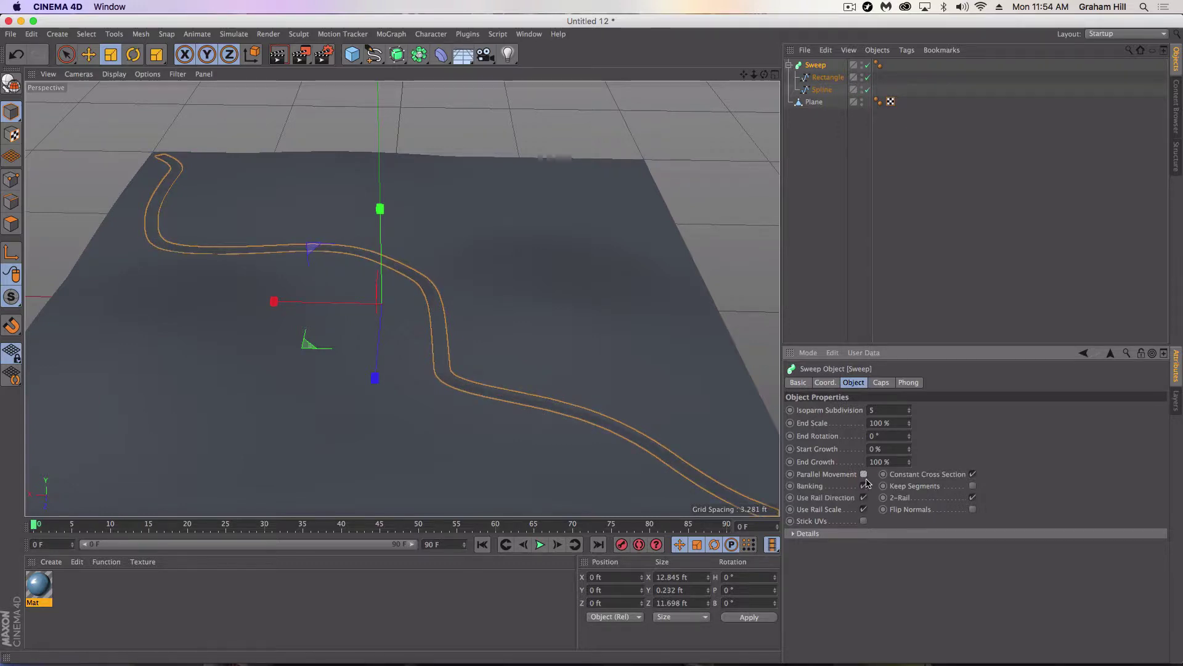
# - Turn off Banking on the Sweep object and check how flat the strip's end lies at the plane's edge
pyautogui.click(864, 486)
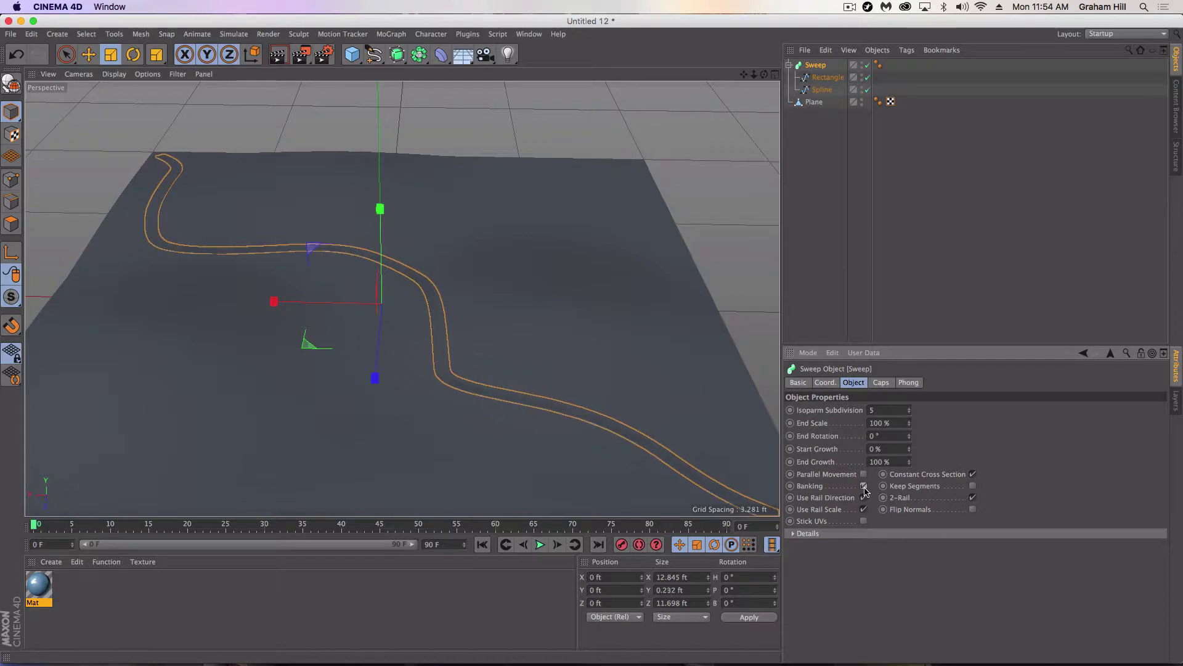
pyautogui.keyDown('alt'); pyautogui.moveTo(521, 387); pyautogui.dragTo(394, 320); pyautogui.keyUp('alt')
pyautogui.keyDown('alt'); pyautogui.moveTo(394, 320); pyautogui.dragTo(472, 405, button='right'); pyautogui.keyUp('alt')
pyautogui.keyDown('alt'); pyautogui.moveTo(472, 405); pyautogui.dragTo(500, 391); pyautogui.keyUp('alt')
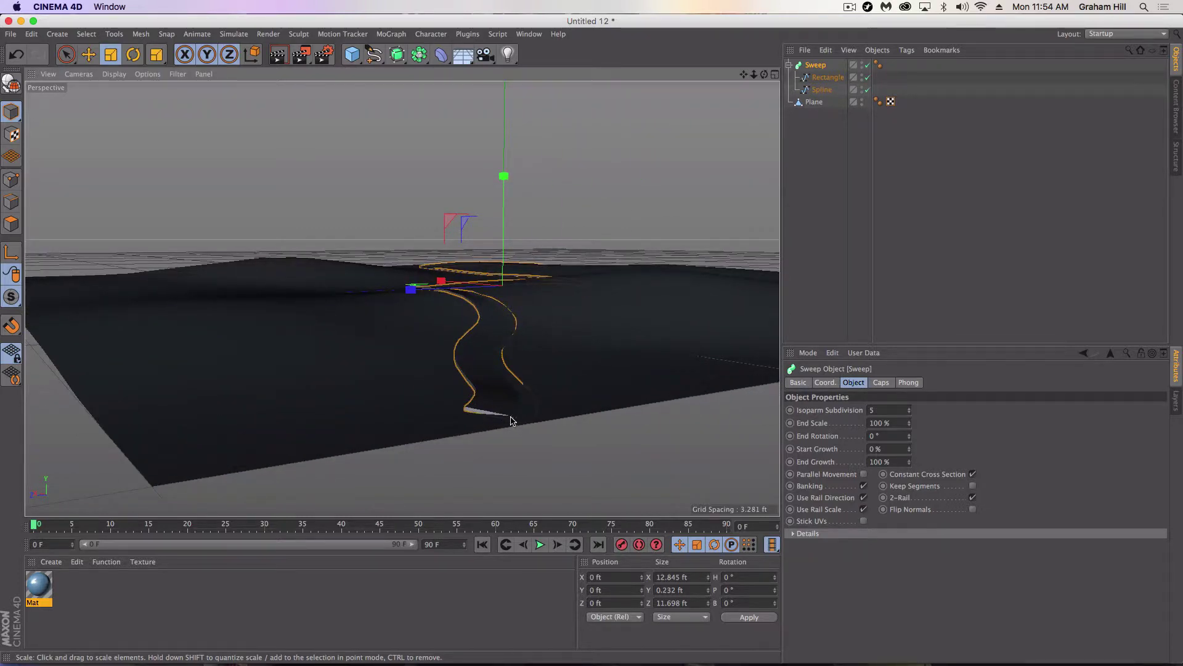
pyautogui.keyDown('alt'); pyautogui.moveTo(511, 421); pyautogui.dragTo(497, 383); pyautogui.keyUp('alt')
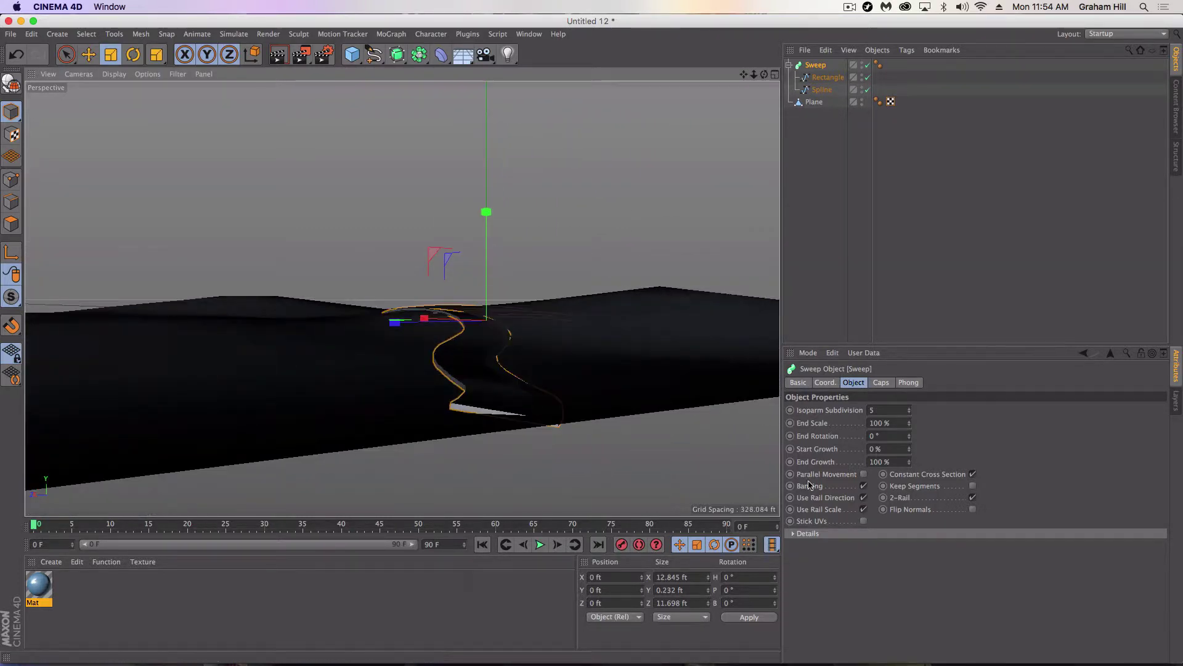
pyautogui.click(863, 486)
pyautogui.keyDown('alt'); pyautogui.moveTo(487, 431); pyautogui.dragTo(430, 339); pyautogui.keyUp('alt')
pyautogui.keyDown('alt'); pyautogui.moveTo(430, 339); pyautogui.dragTo(601, 413, button='right'); pyautogui.keyUp('alt')
pyautogui.keyDown('alt'); pyautogui.moveTo(354, 384); pyautogui.dragTo(484, 410); pyautogui.keyUp('alt')
pyautogui.keyDown('alt'); pyautogui.moveTo(483, 409); pyautogui.dragTo(372, 376, button='right'); pyautogui.keyUp('alt')
pyautogui.keyDown('alt'); pyautogui.moveTo(372, 376); pyautogui.dragTo(351, 362); pyautogui.keyUp('alt')
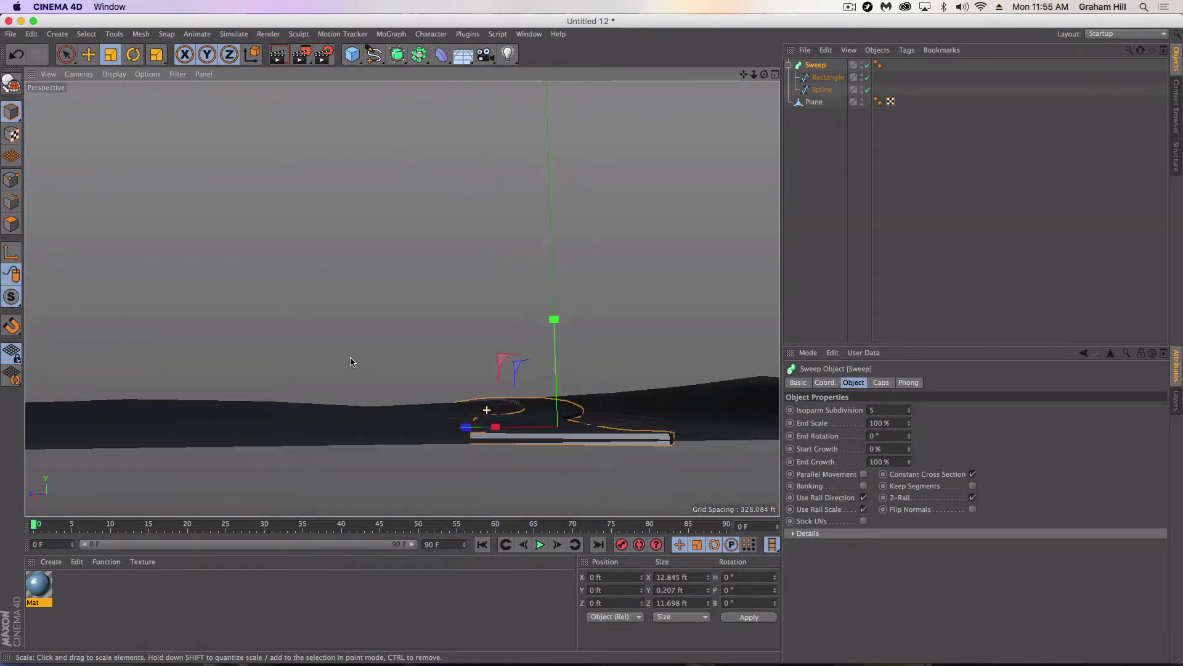
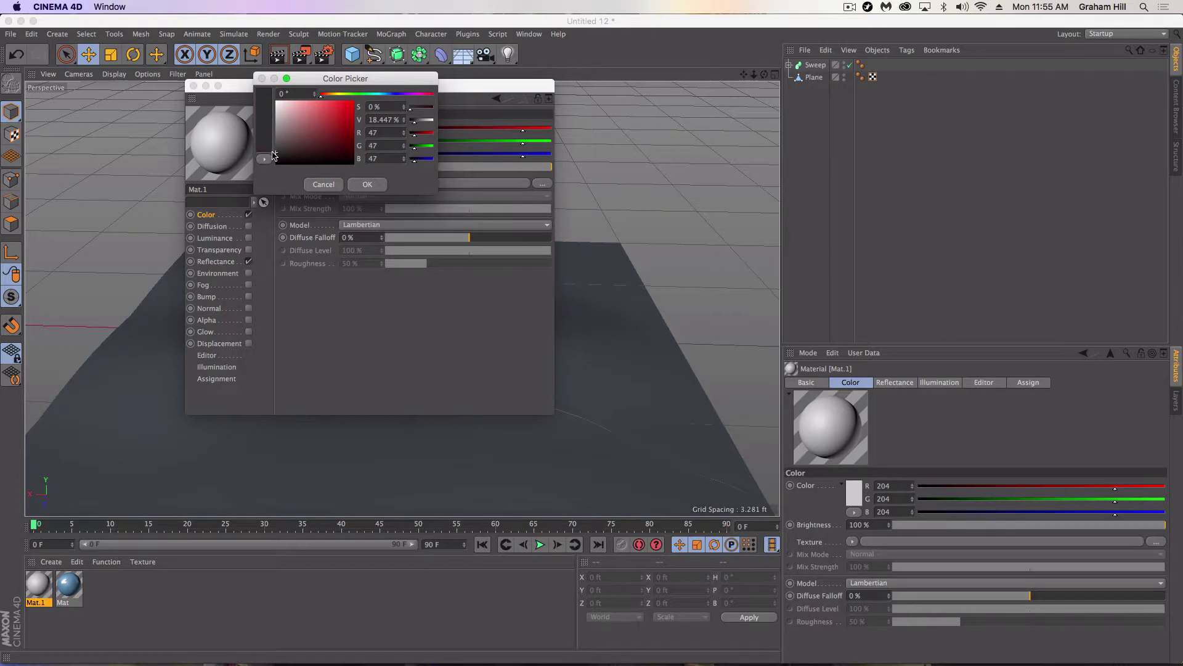
# - Set the new material's color to dark gray, RGB 56, 56, 56, and load a Noise shader as its color texture
pyautogui.click(366, 185)
pyautogui.click(345, 183)
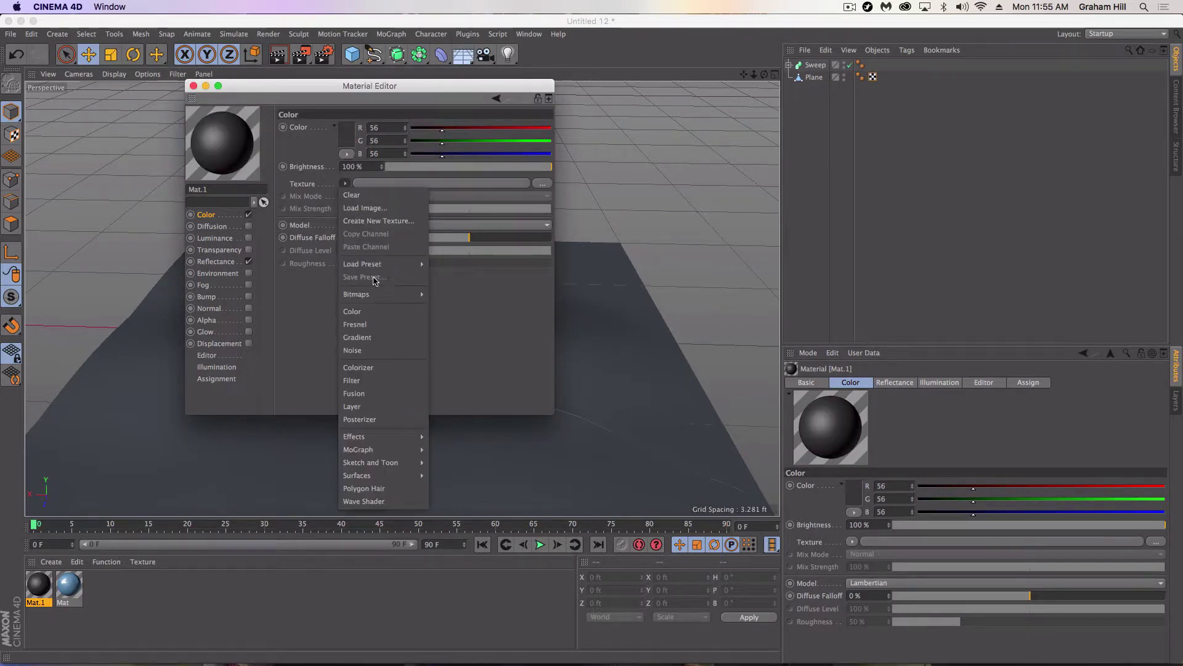
pyautogui.click(372, 349)
pyautogui.click(364, 210)
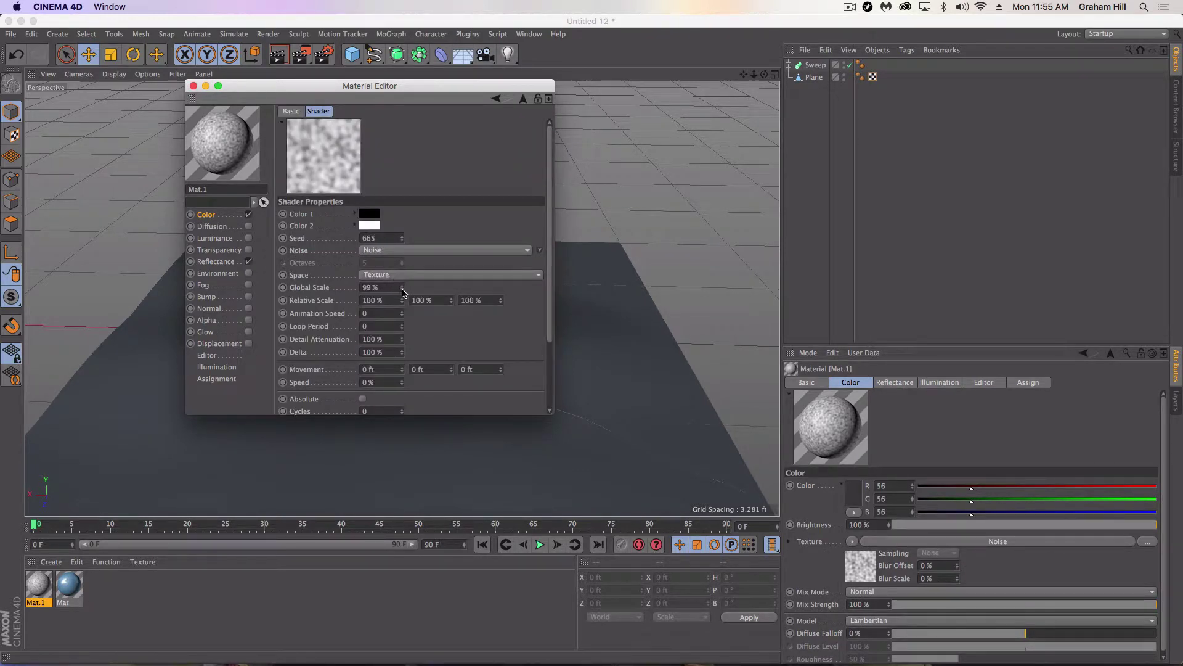
# - Set the noise's Global Scale to 8% and its Color 2 to dark gray
pyautogui.moveTo(402, 293); pyautogui.dragTo(400, 289)
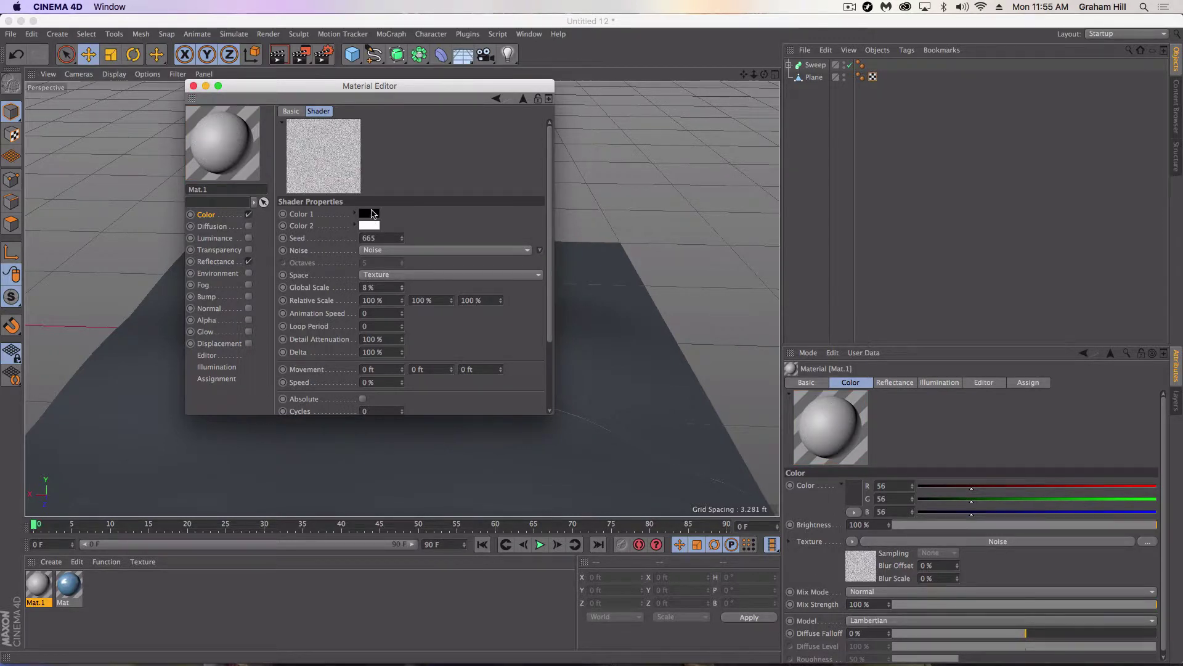
pyautogui.click(370, 226)
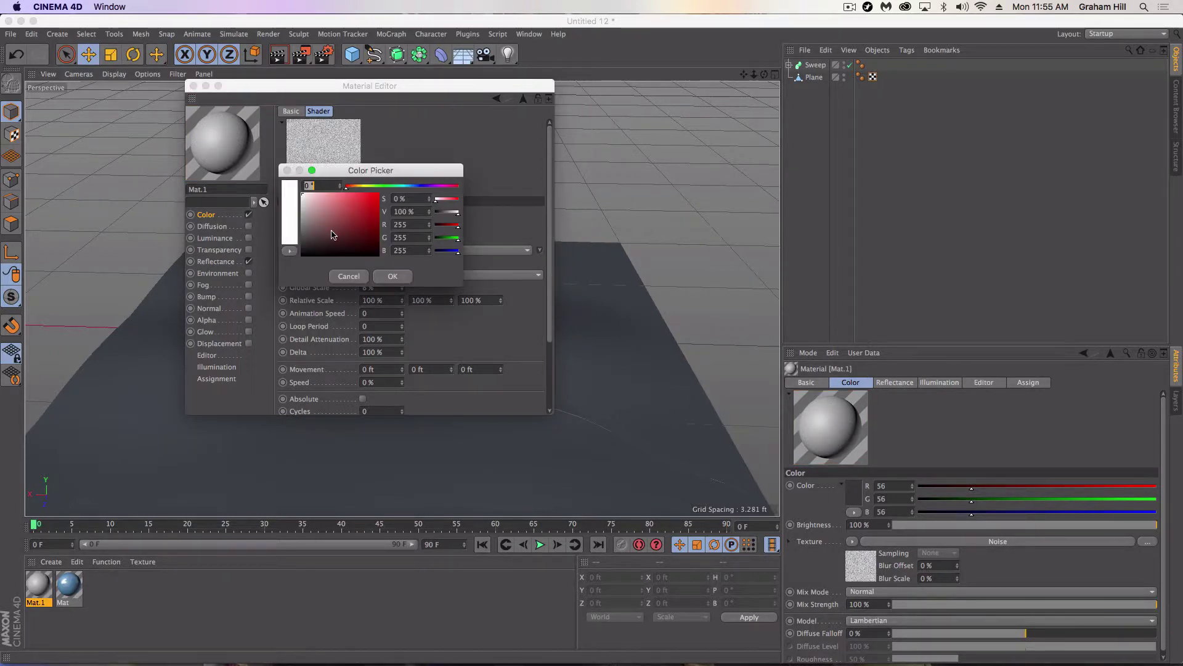
pyautogui.click(388, 275)
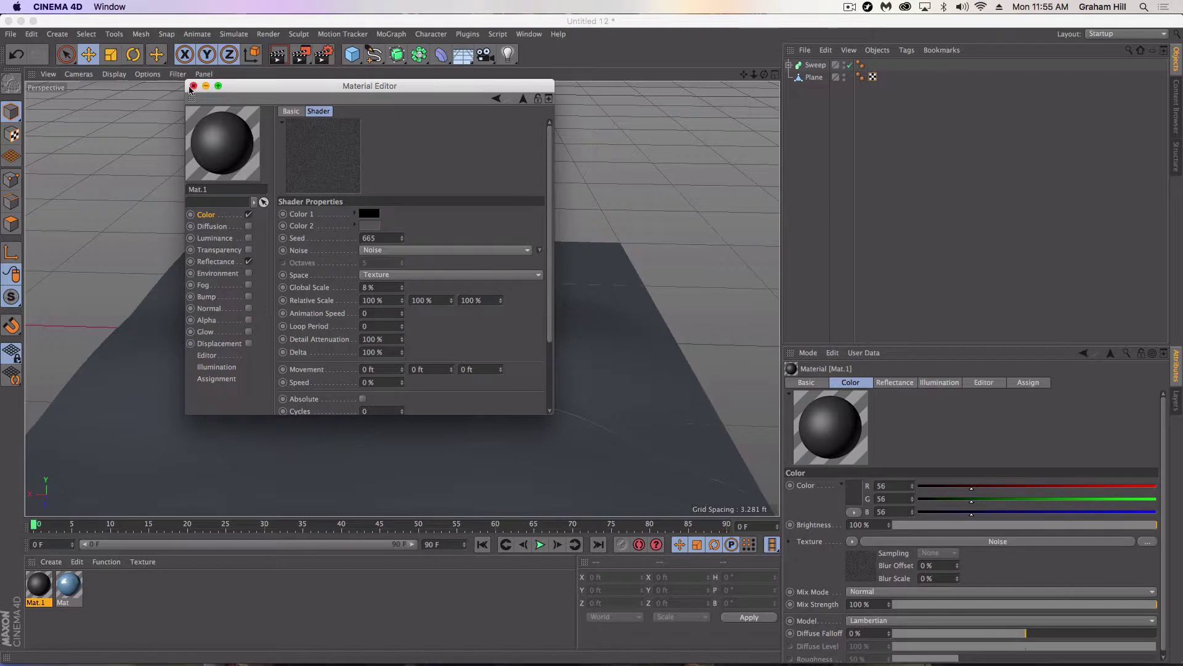
# - Reduce the dark material's Default Specular layer in the Reflectance channel to about 6% and close the material editor
pyautogui.click(216, 263)
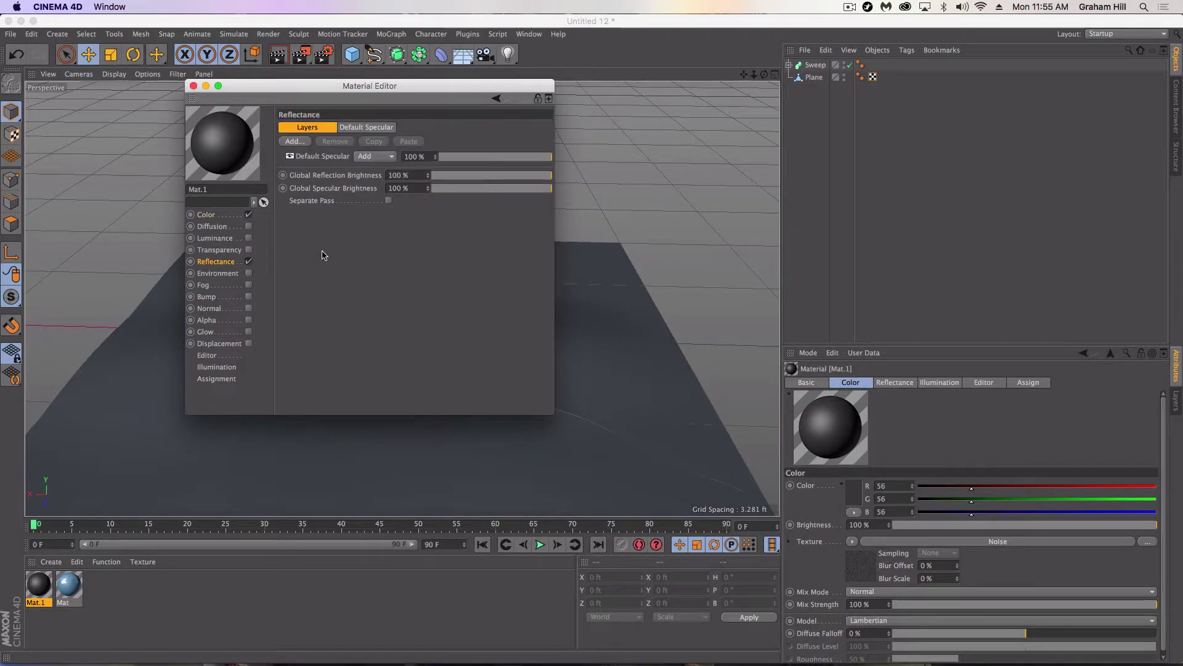
pyautogui.click(444, 178)
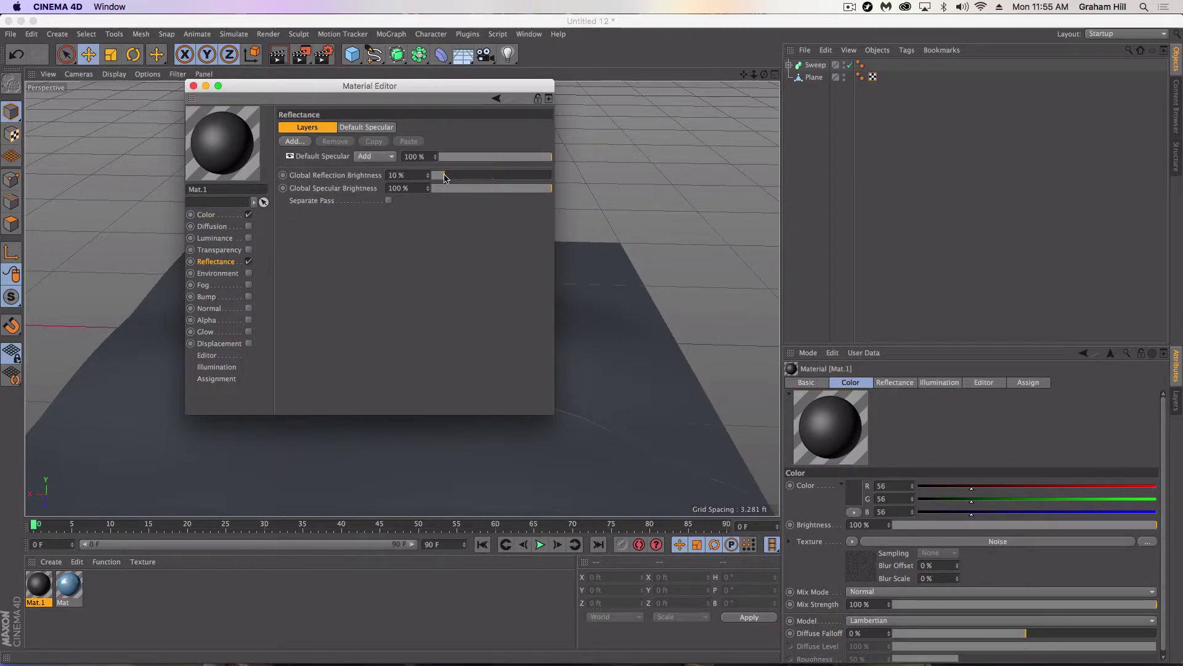
pyautogui.press('super+z')
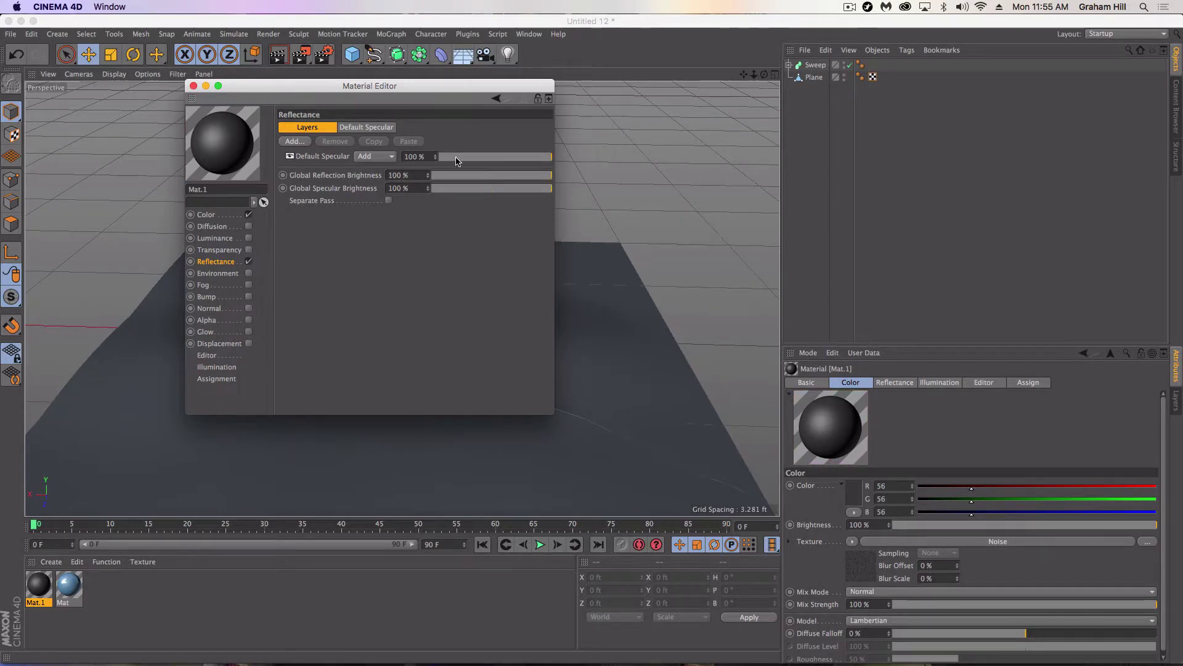
pyautogui.click(455, 158)
pyautogui.moveTo(448, 160); pyautogui.dragTo(444, 157)
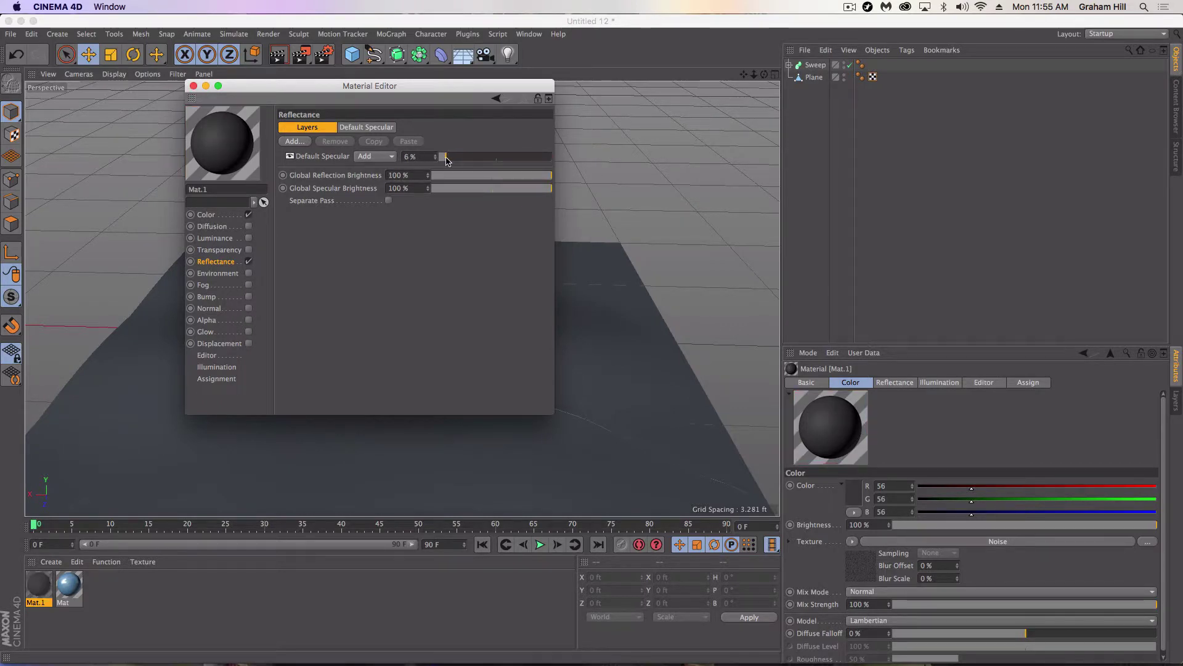
pyautogui.click(194, 86)
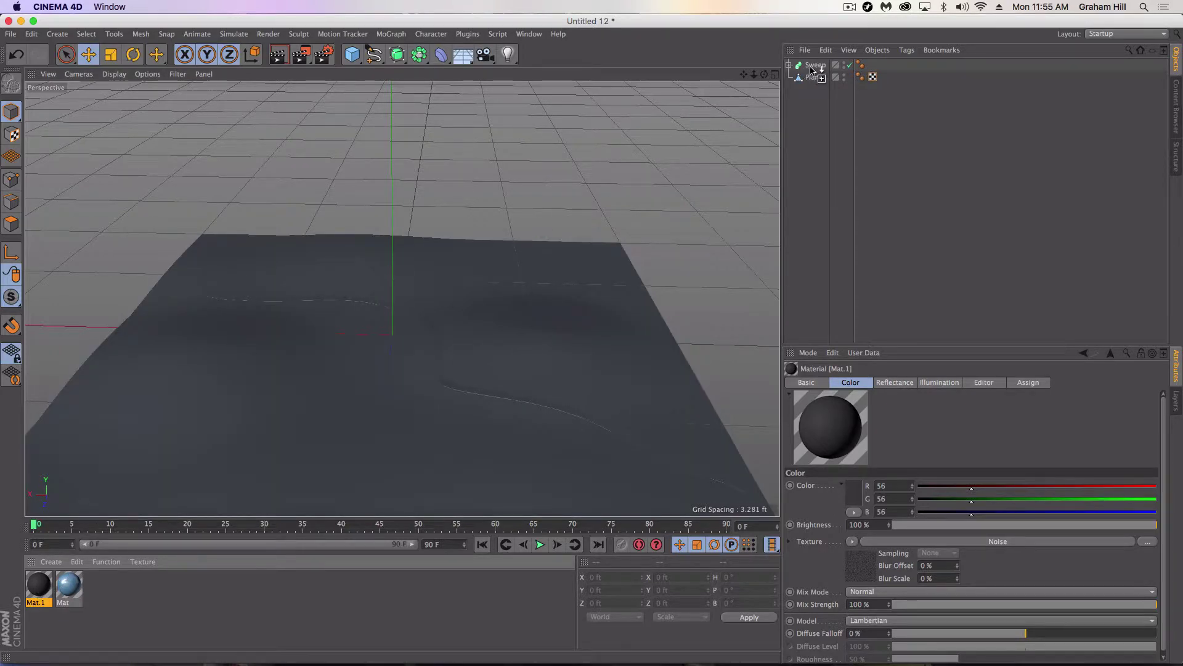
# - Apply the dark asphalt material Mat.1 to the Sweep object and inspect the road from above
pyautogui.moveTo(812, 70); pyautogui.dragTo(816, 65)
pyautogui.keyDown('alt'); pyautogui.moveTo(563, 349); pyautogui.dragTo(446, 423); pyautogui.keyUp('alt')
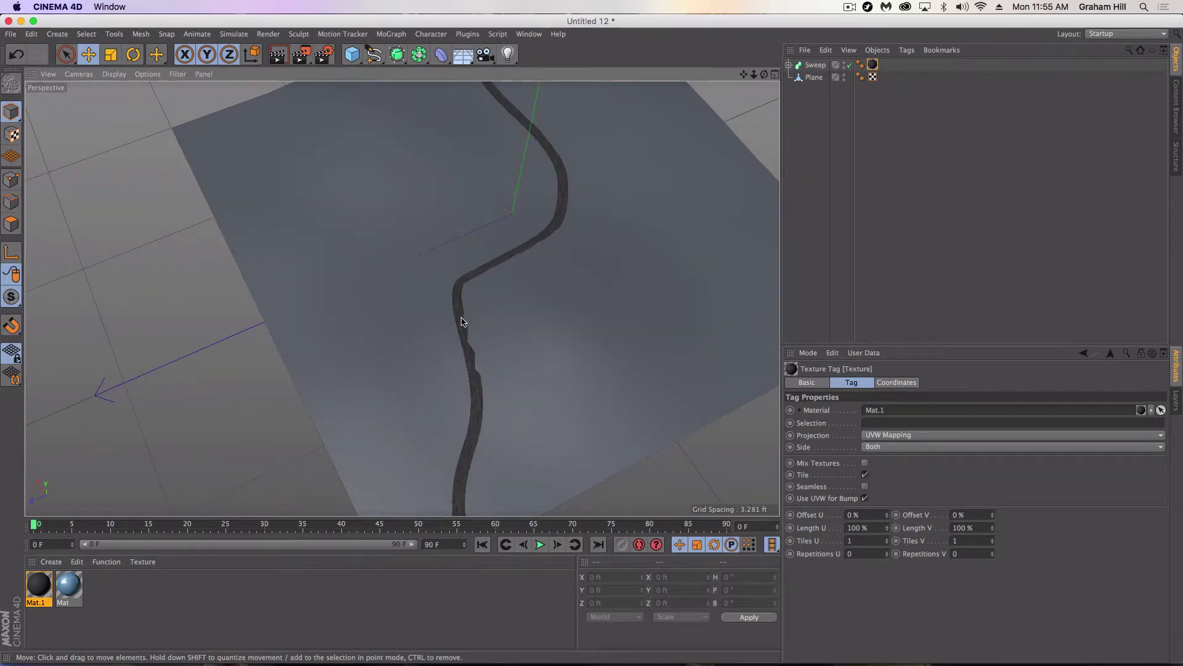
pyautogui.keyDown('alt'); pyautogui.moveTo(475, 390); pyautogui.dragTo(558, 369); pyautogui.keyUp('alt')
pyautogui.scroll(6, 579, 439)
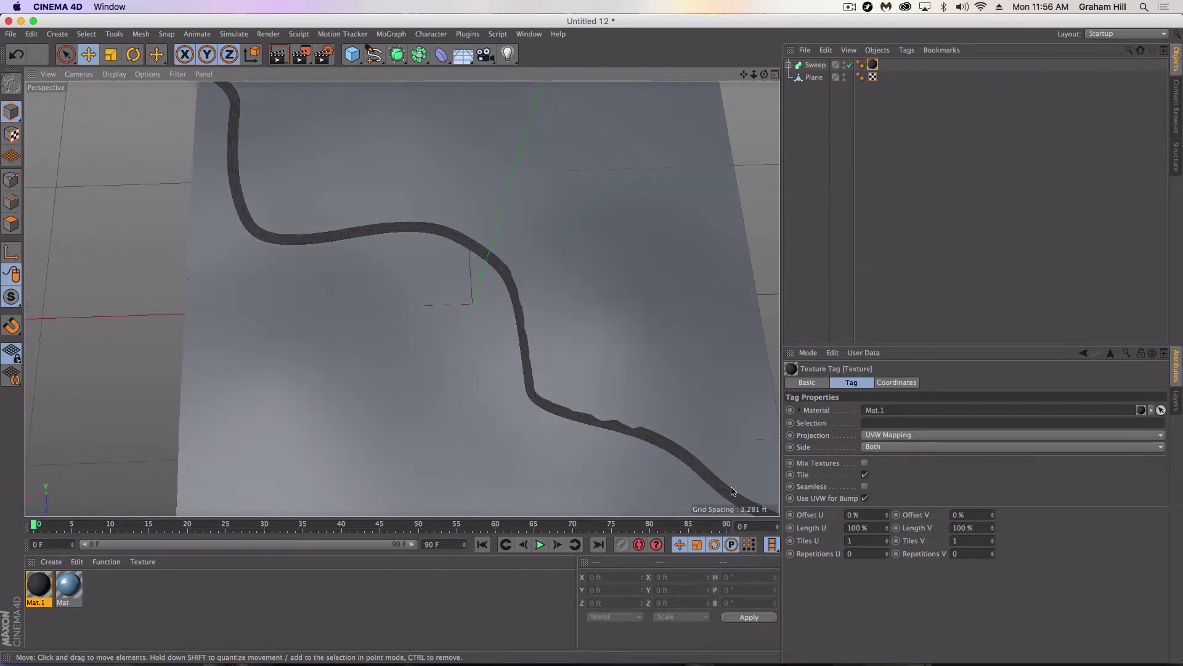
# - Try the Sweep object with Banking enabled to compare how the road sits on the surface
pyautogui.click(816, 65)
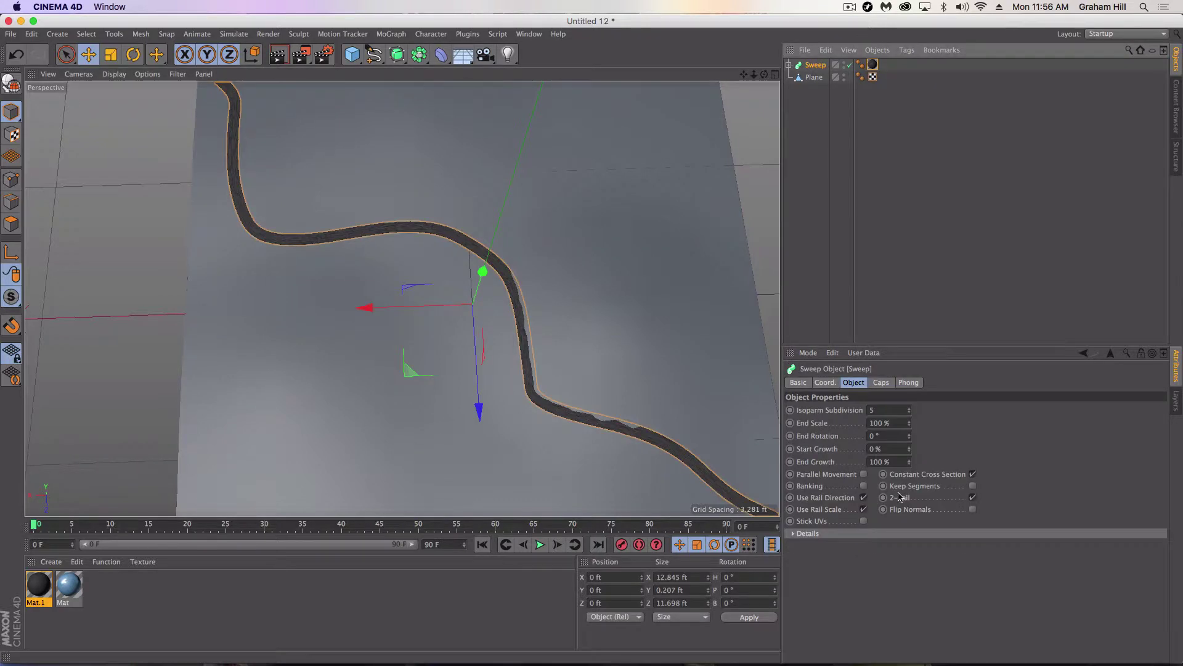
pyautogui.click(863, 486)
pyautogui.click(864, 486)
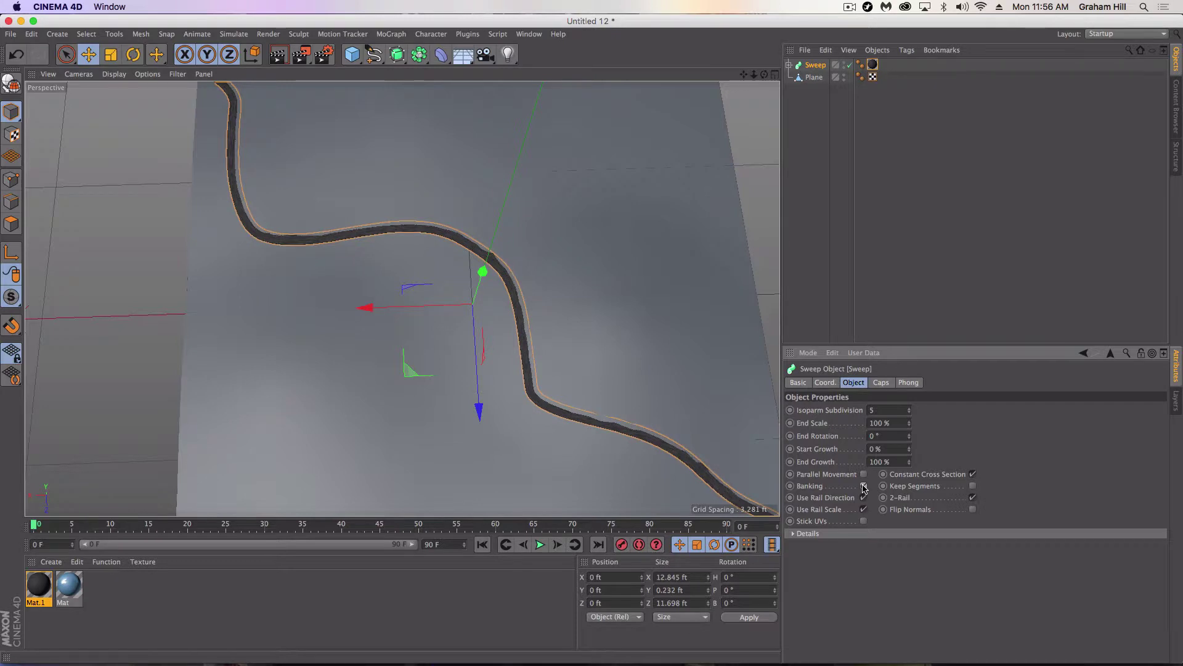
pyautogui.click(864, 486)
pyautogui.keyDown('alt'); pyautogui.moveTo(634, 420); pyautogui.dragTo(627, 428); pyautogui.keyUp('alt')
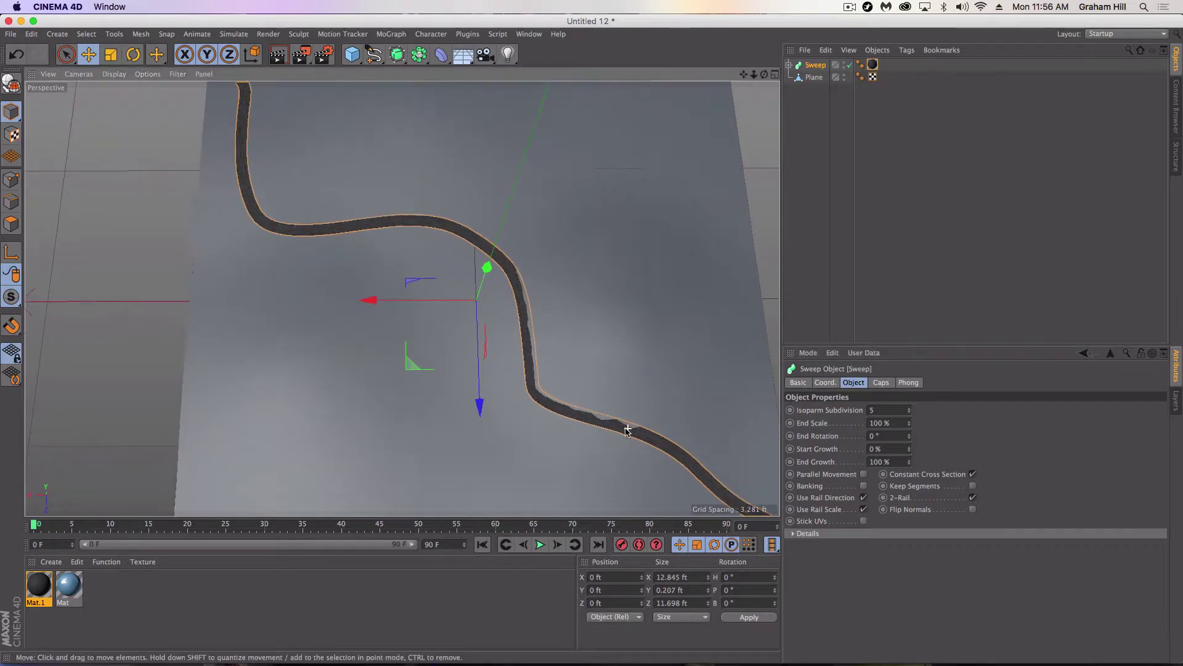
# - Scale the Sweep's rectangle profile to about 0.114 ft along X and about 0.018 ft along Y
pyautogui.click(790, 65)
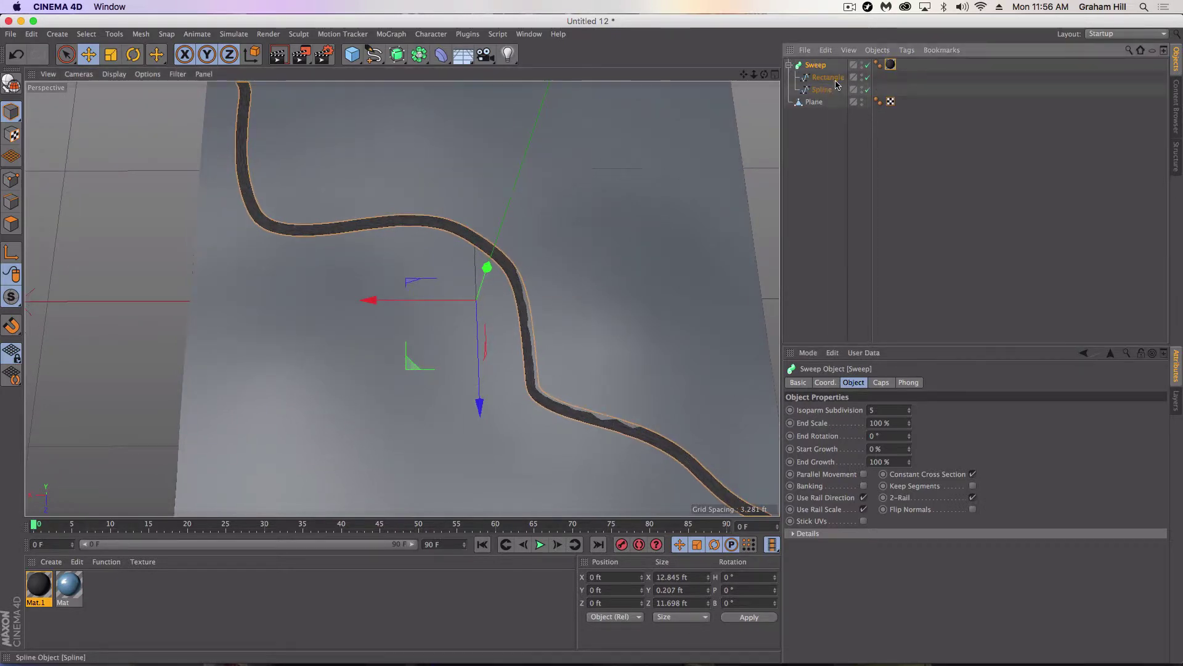
pyautogui.click(827, 77)
pyautogui.press('t')
pyautogui.moveTo(365, 306); pyautogui.dragTo(431, 311)
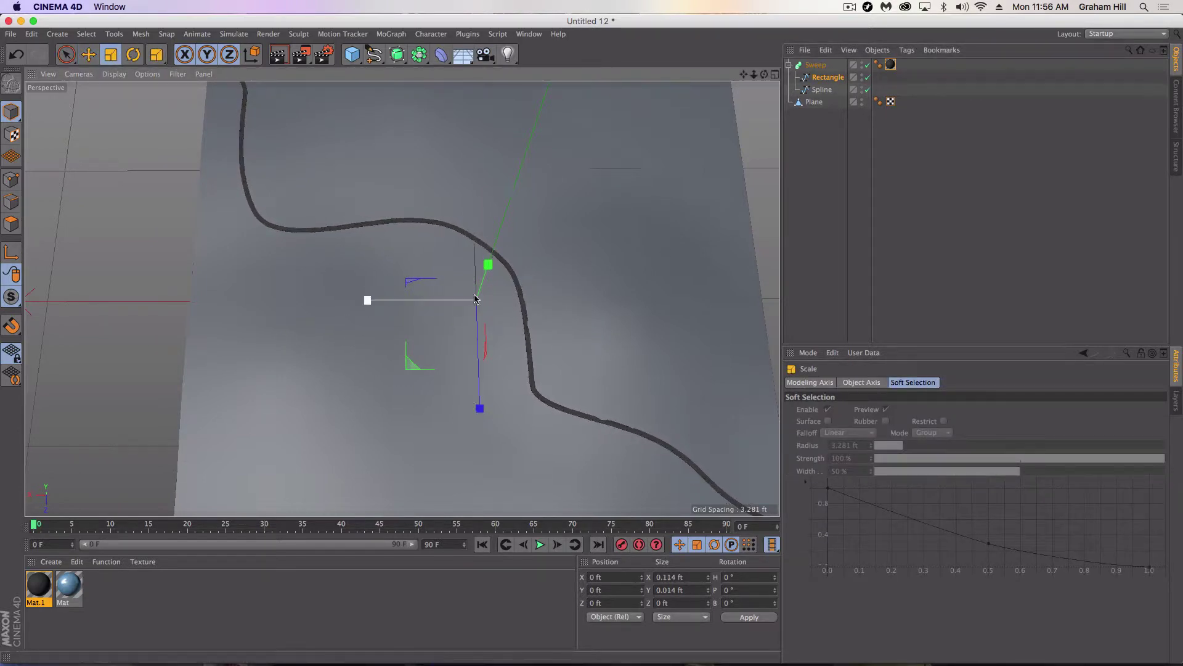
pyautogui.moveTo(488, 264); pyautogui.dragTo(490, 254)
pyautogui.keyDown('alt'); pyautogui.moveTo(493, 265); pyautogui.dragTo(584, 405); pyautogui.keyUp('alt')
pyautogui.scroll(3, 488, 340)
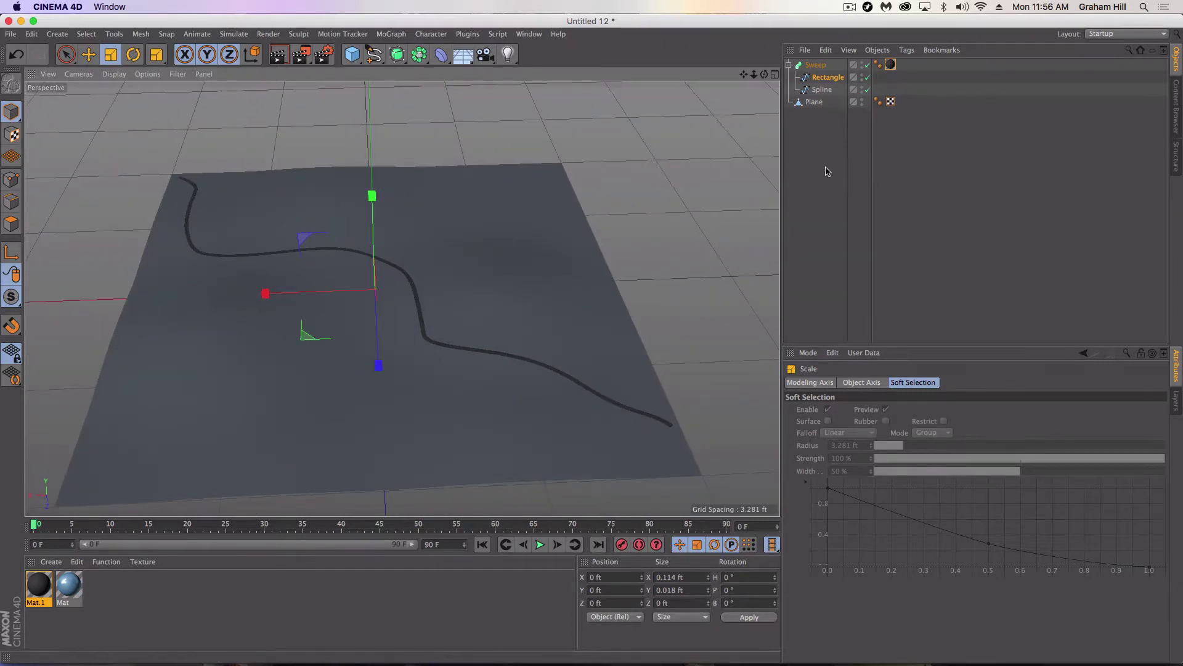
# - Deselect everything, create a new material, and load a Noise shader as its color texture
pyautogui.press('super+shift+a')
pyautogui.click(49, 559)
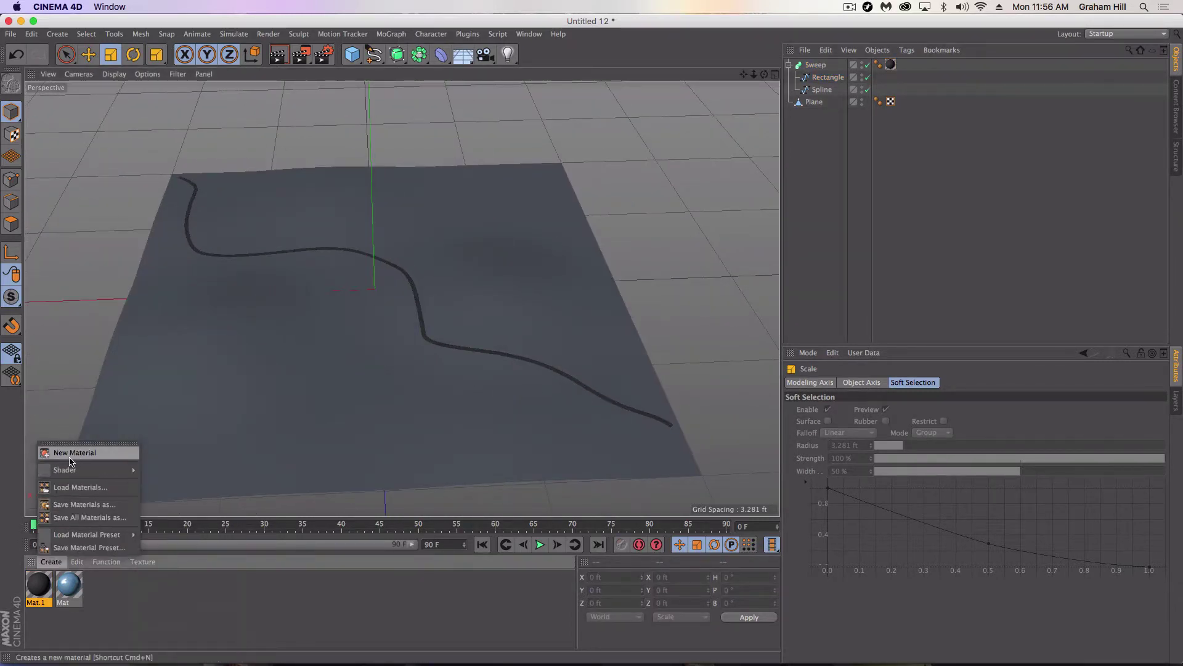
pyautogui.click(44, 541)
pyautogui.doubleClick(38, 595)
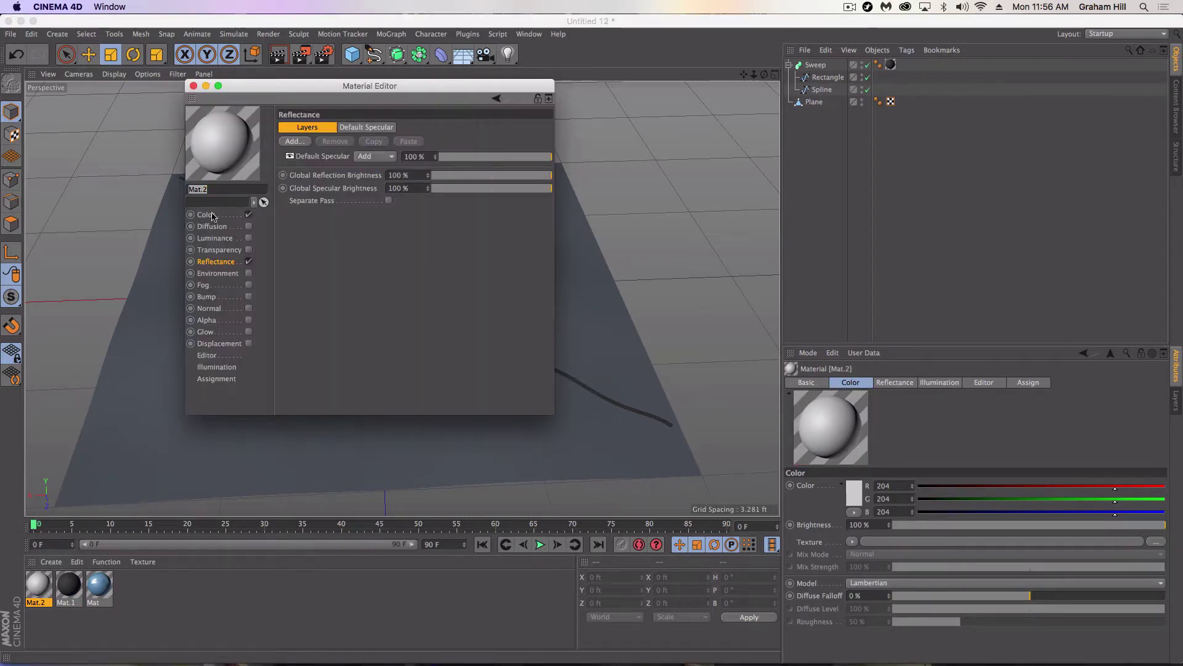
pyautogui.click(346, 184)
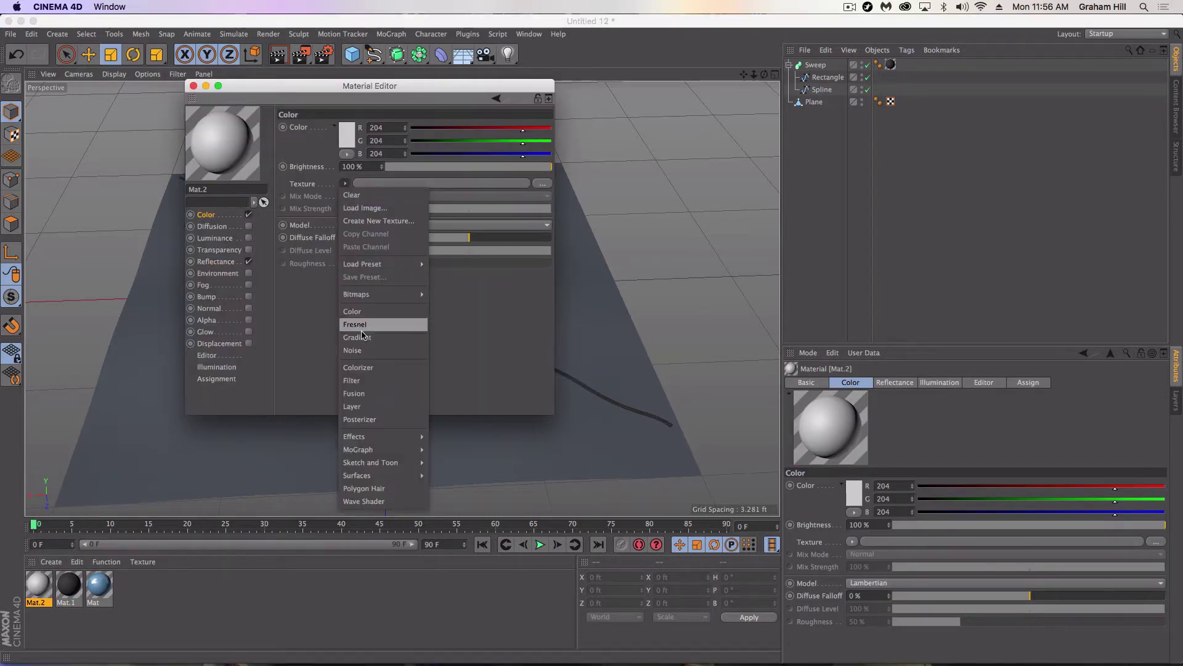
pyautogui.click(360, 350)
pyautogui.click(359, 196)
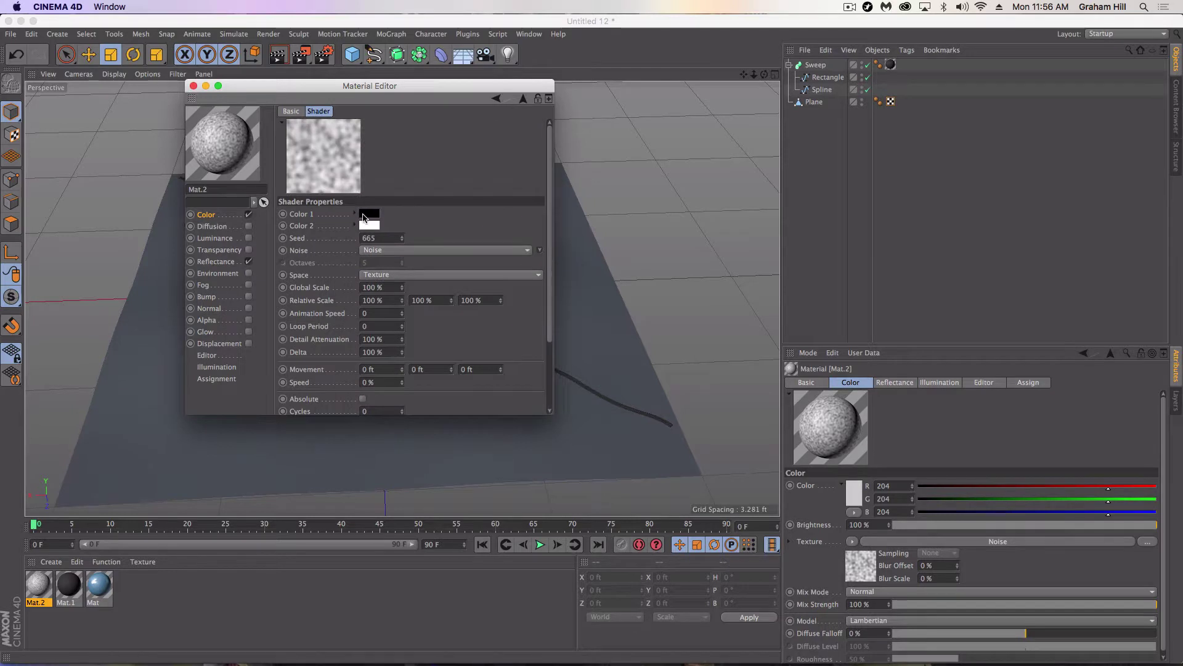
# - Set Color 1 of the new material's noise to a dark green
pyautogui.click(368, 214)
pyautogui.click(379, 176)
pyautogui.click(298, 232)
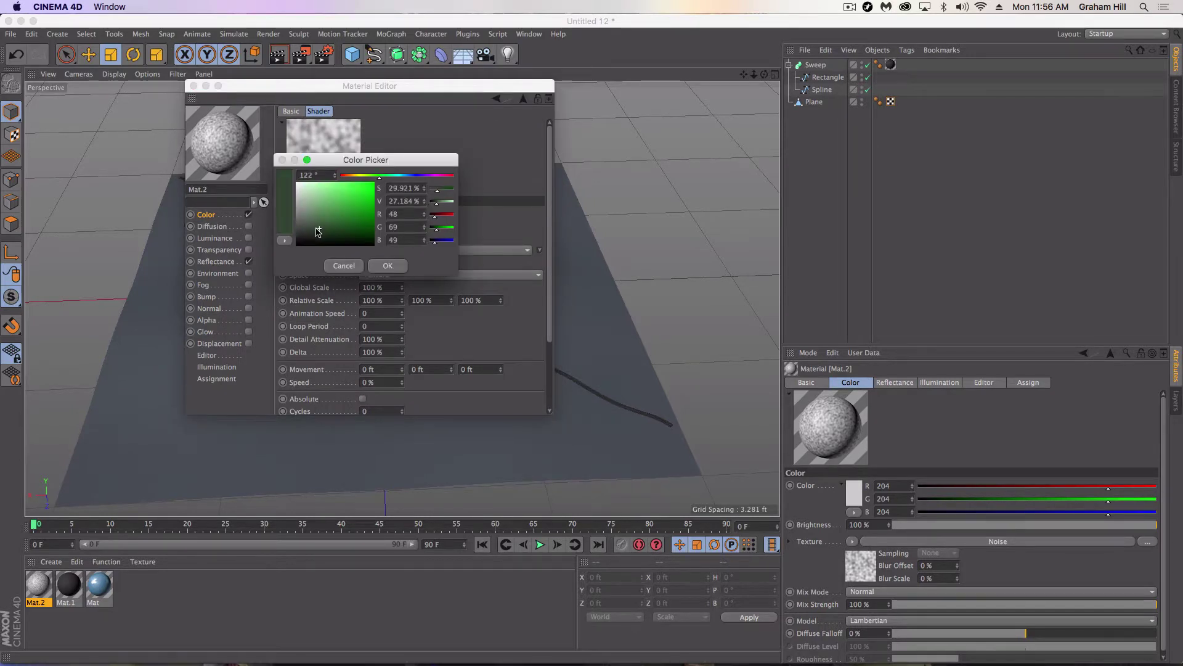
pyautogui.moveTo(293, 229); pyautogui.dragTo(366, 229)
pyautogui.click(382, 266)
# - Set the noise's Color 2 to a brighter green and its Global Scale to 27%
pyautogui.click(369, 226)
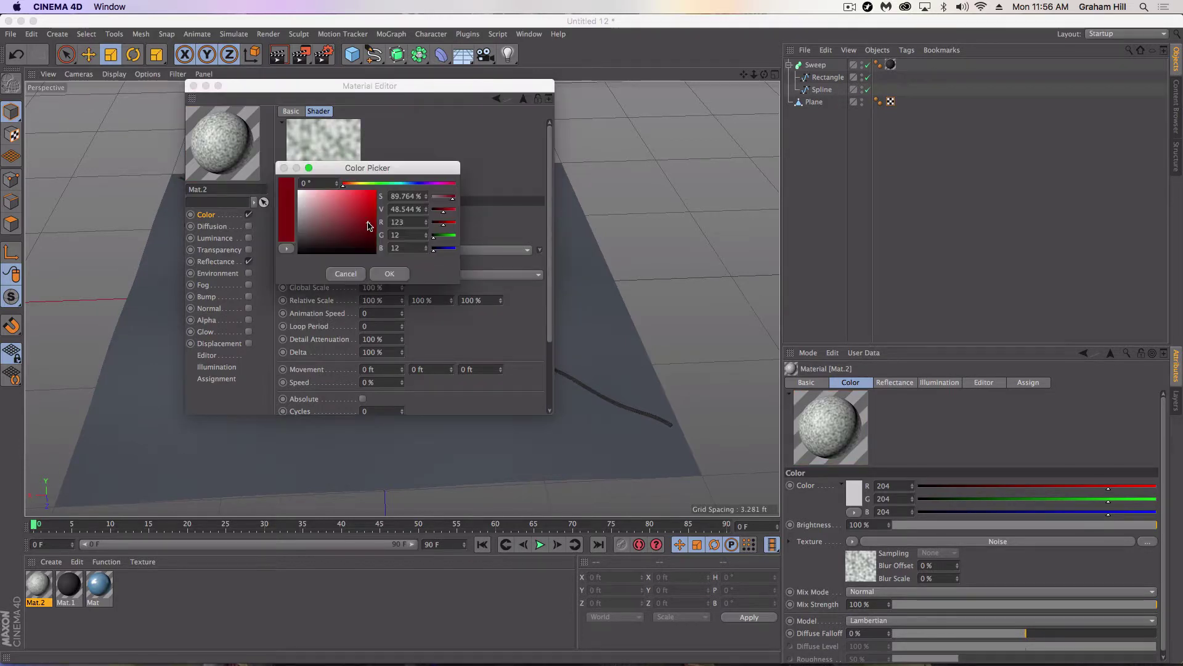
pyautogui.click(383, 183)
pyautogui.click(365, 214)
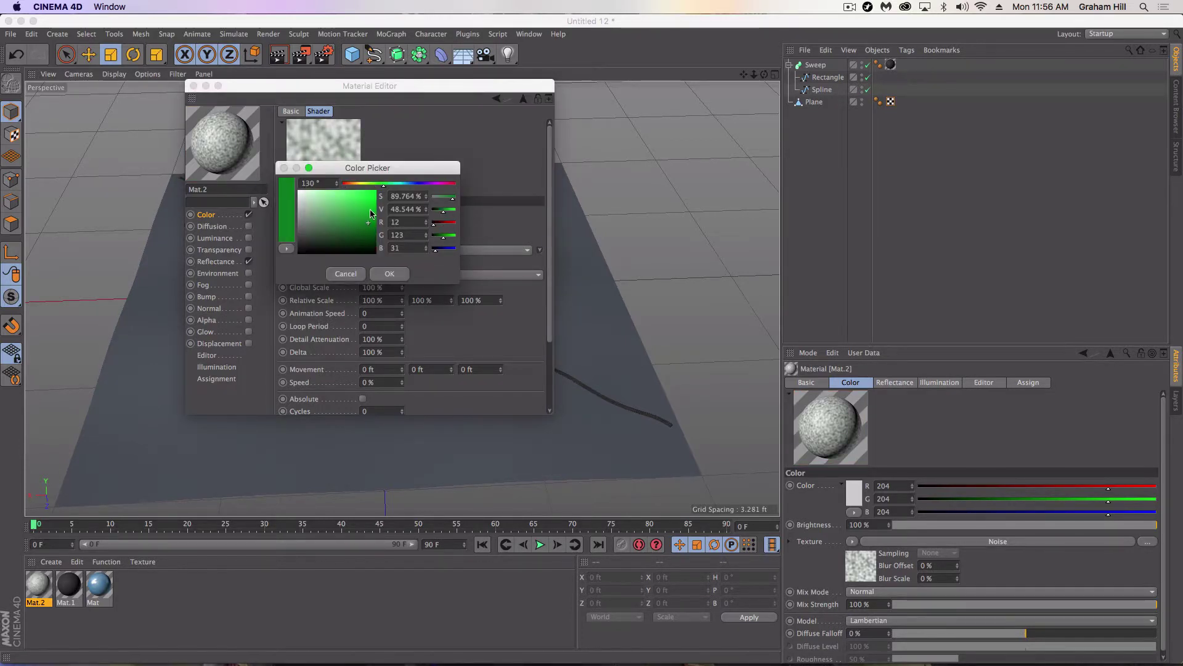
pyautogui.click(396, 278)
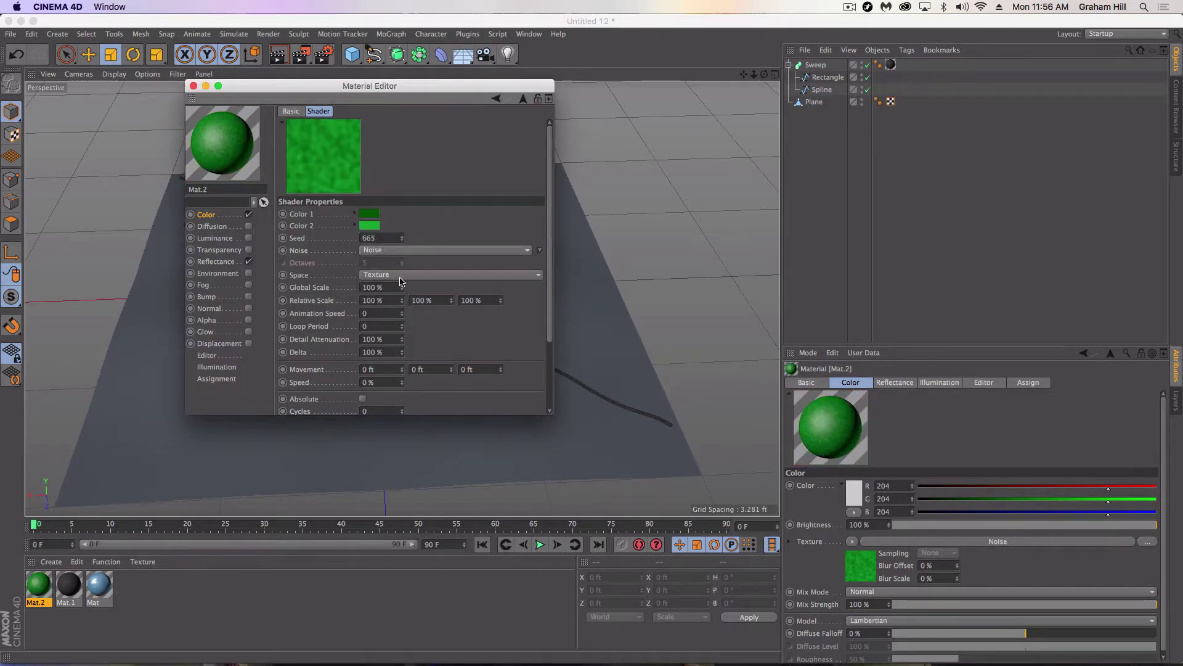
pyautogui.moveTo(404, 290); pyautogui.dragTo(404, 294)
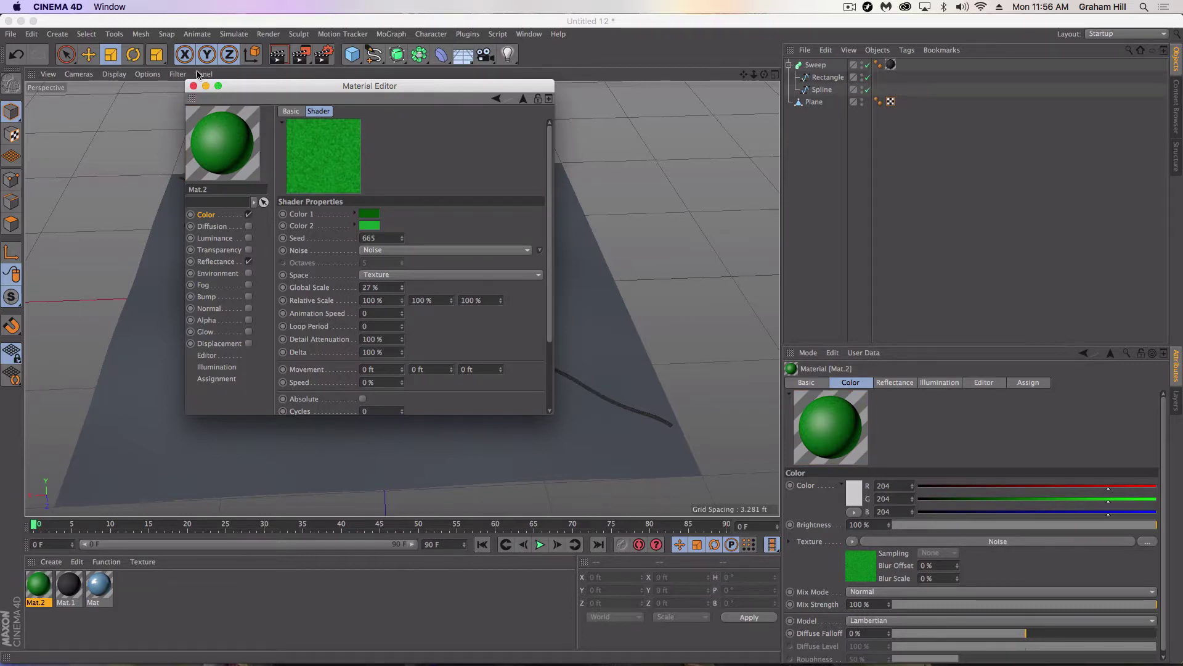
# - Reduce the green material's Default Specular layer to 15% and apply the material to the plane
pyautogui.click(216, 262)
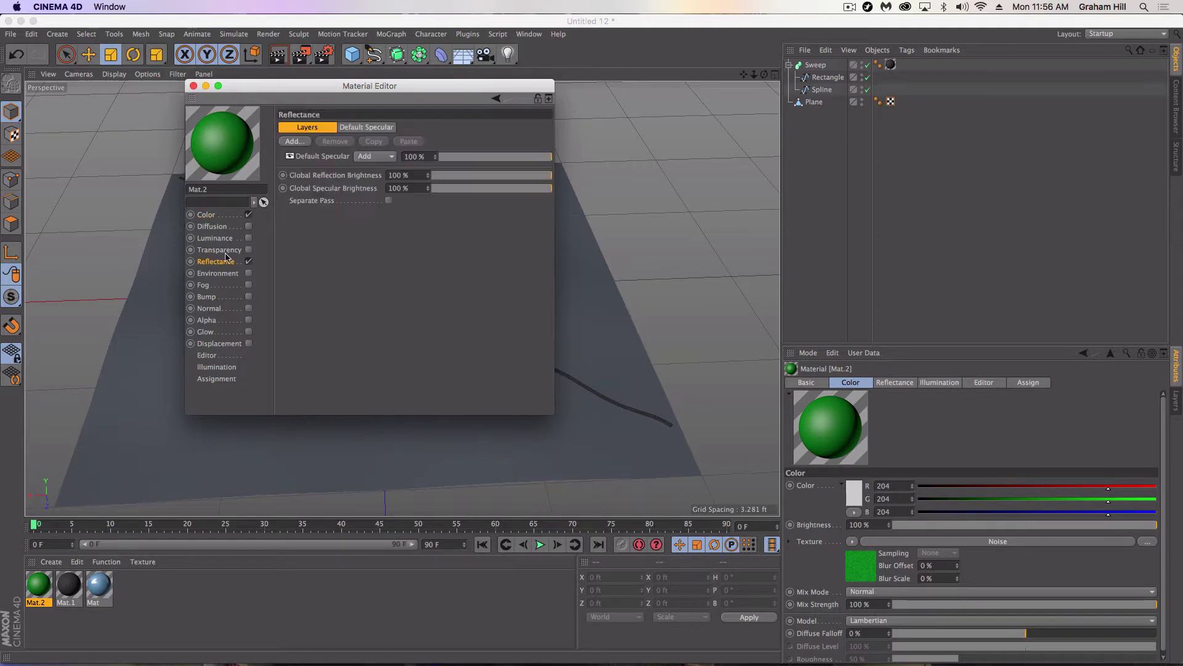
pyautogui.click(457, 157)
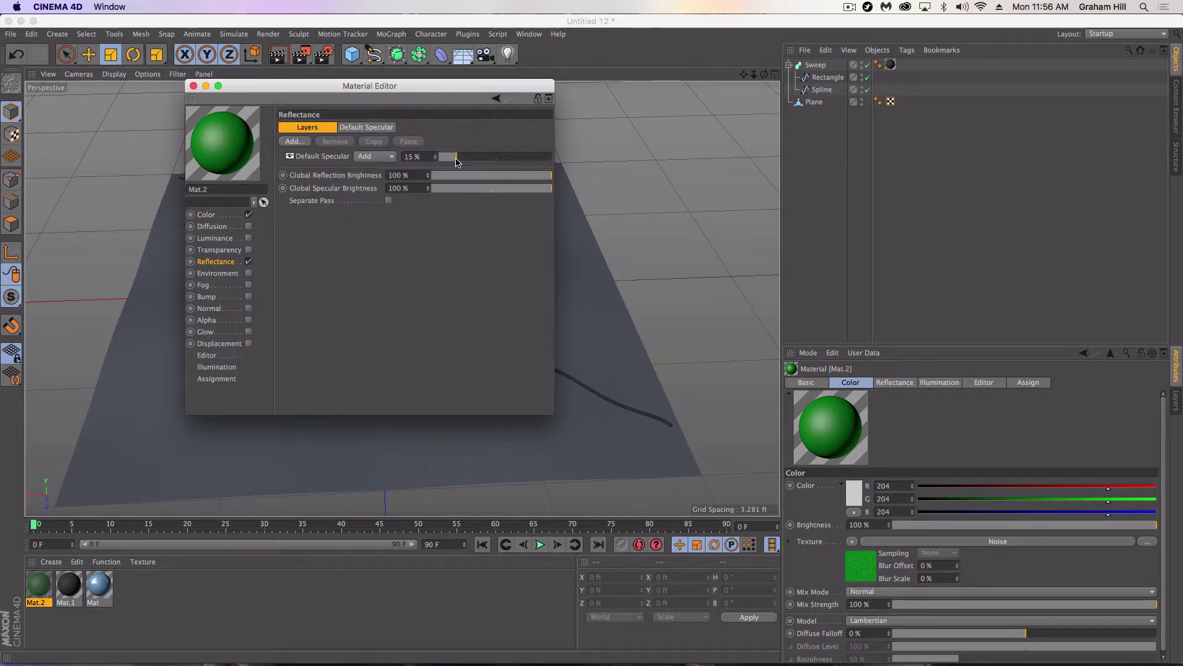
pyautogui.click(193, 87)
pyautogui.moveTo(39, 586); pyautogui.dragTo(160, 417)
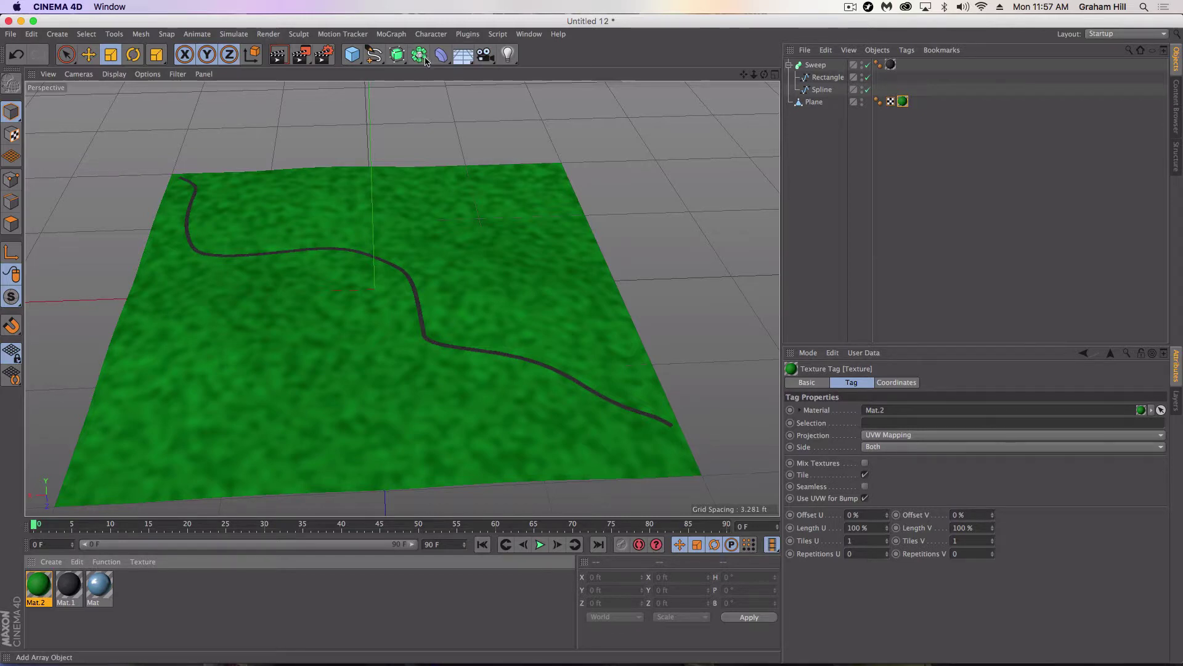
# - Add a light and raise it to about 6.5 ft above the plane
pyautogui.click(506, 55)
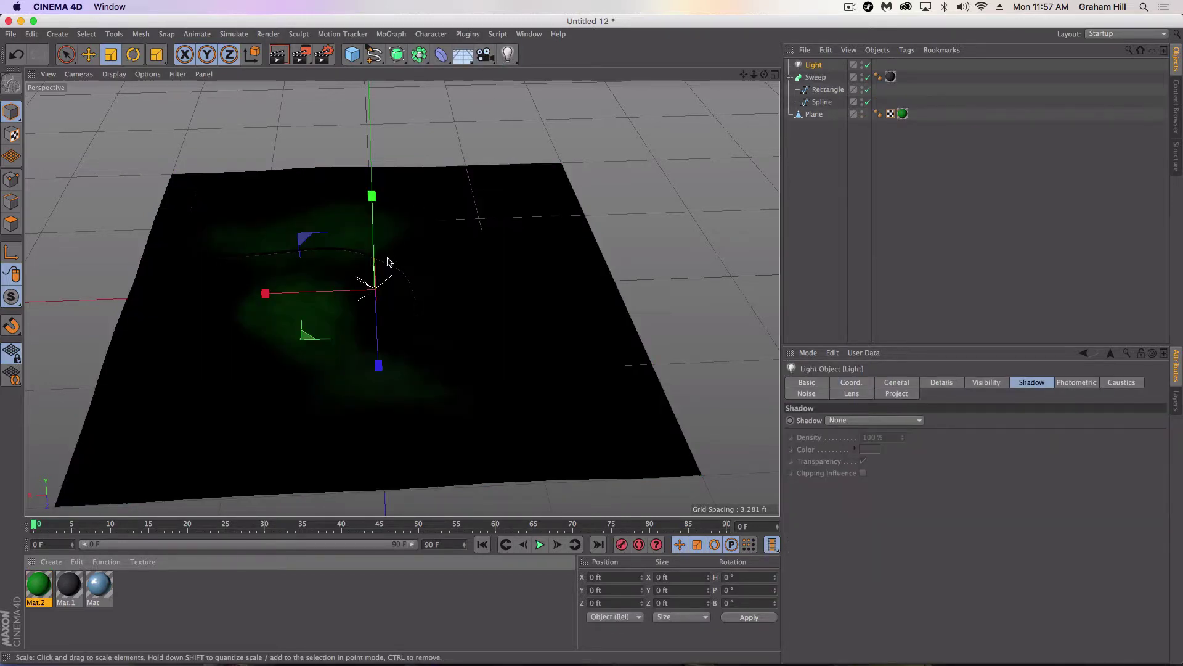
pyautogui.press('e')
pyautogui.moveTo(372, 196); pyautogui.dragTo(540, 216)
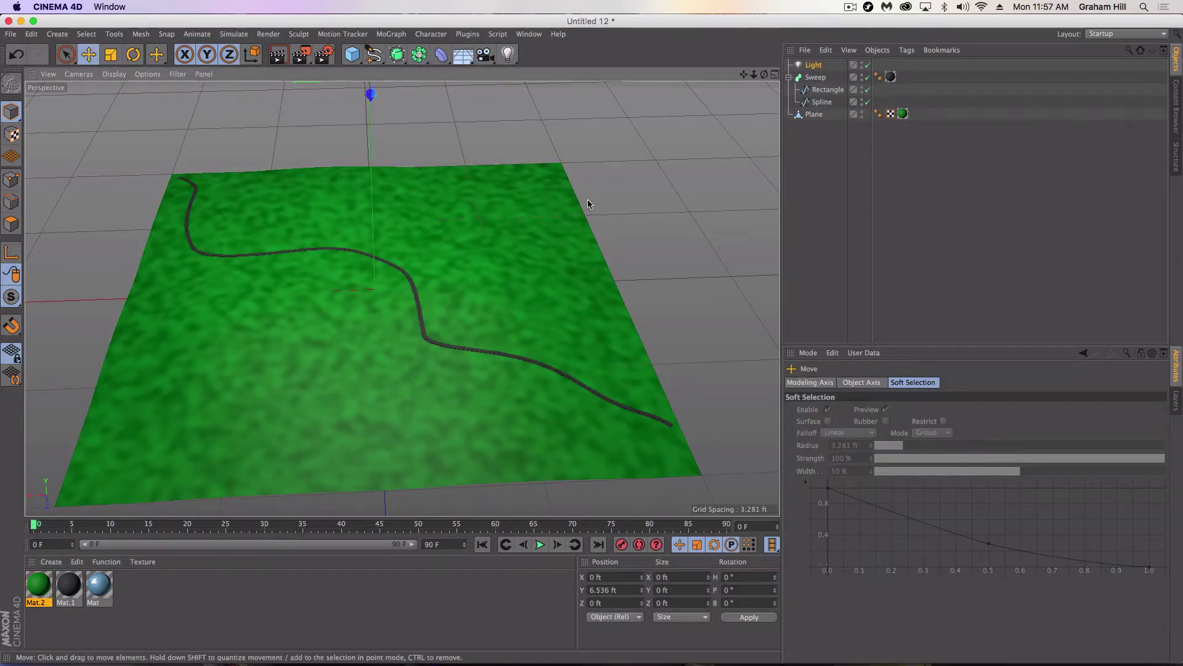
# - Set the light's shadow type to Shadow Maps (Soft)
pyautogui.click(813, 64)
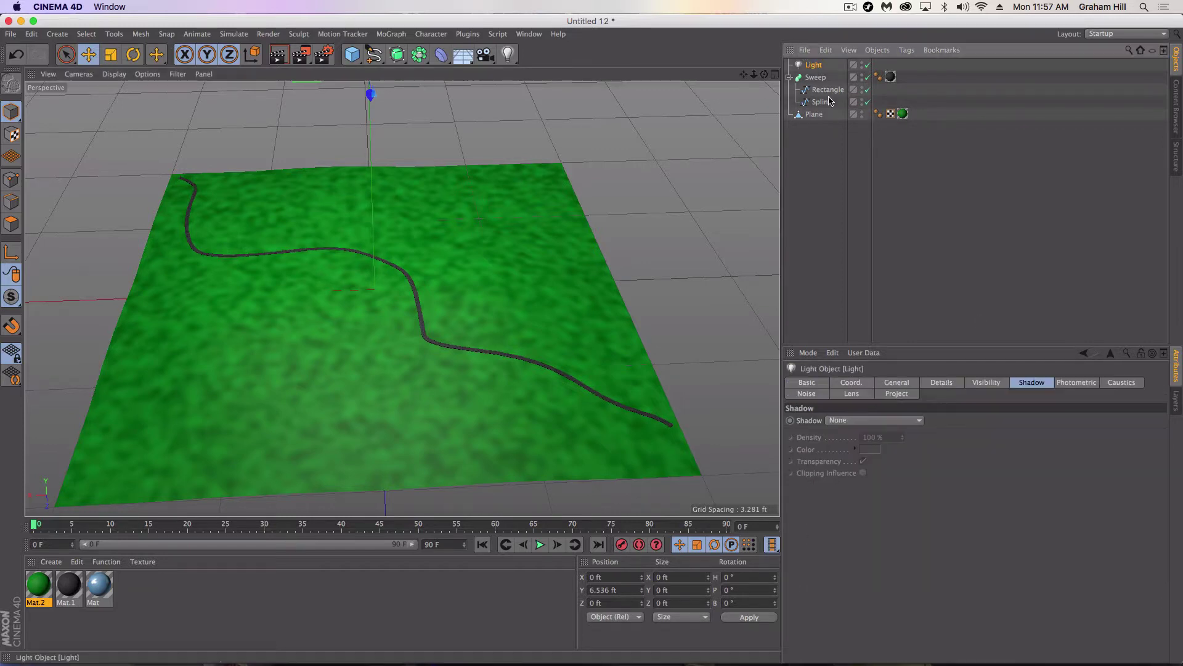
pyautogui.click(905, 421)
pyautogui.click(872, 444)
# - Render the viewport from two different angles to check the lighting and shadows on the road and terrain
pyautogui.keyDown('alt'); pyautogui.moveTo(616, 336); pyautogui.dragTo(327, 73); pyautogui.keyUp('alt')
pyautogui.keyDown('alt'); pyautogui.moveTo(314, 153); pyautogui.dragTo(356, 154, button='right'); pyautogui.keyUp('alt')
pyautogui.click(277, 56)
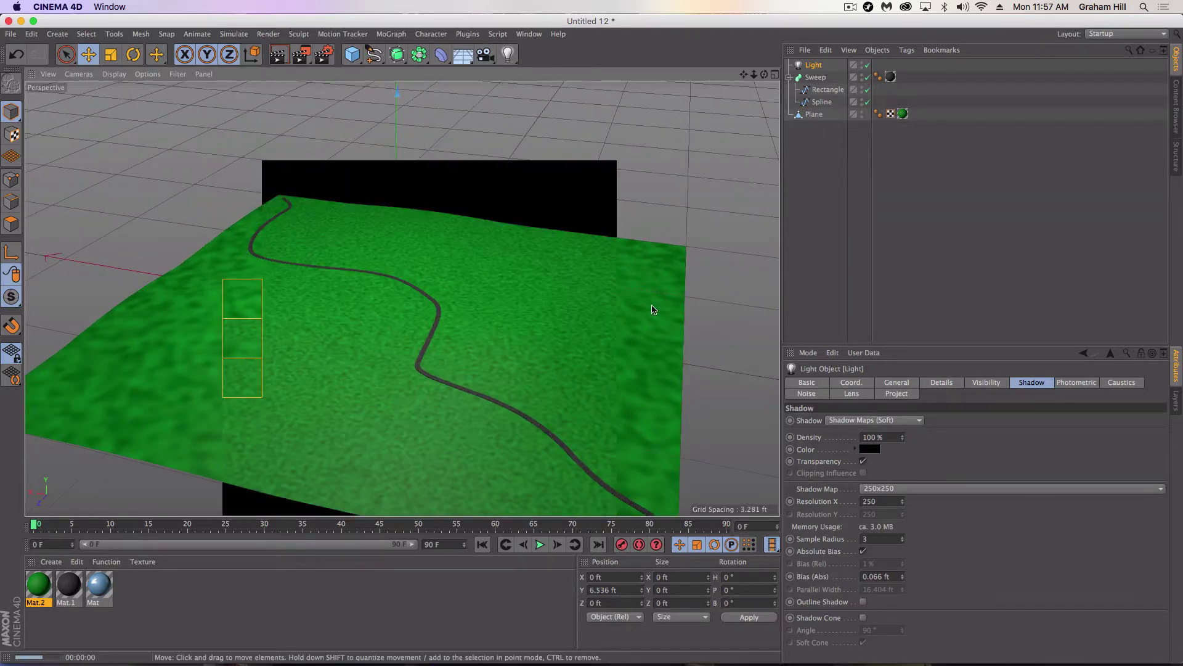
pyautogui.keyDown('alt'); pyautogui.moveTo(578, 352); pyautogui.dragTo(325, 267); pyautogui.keyUp('alt')
pyautogui.click(278, 56)
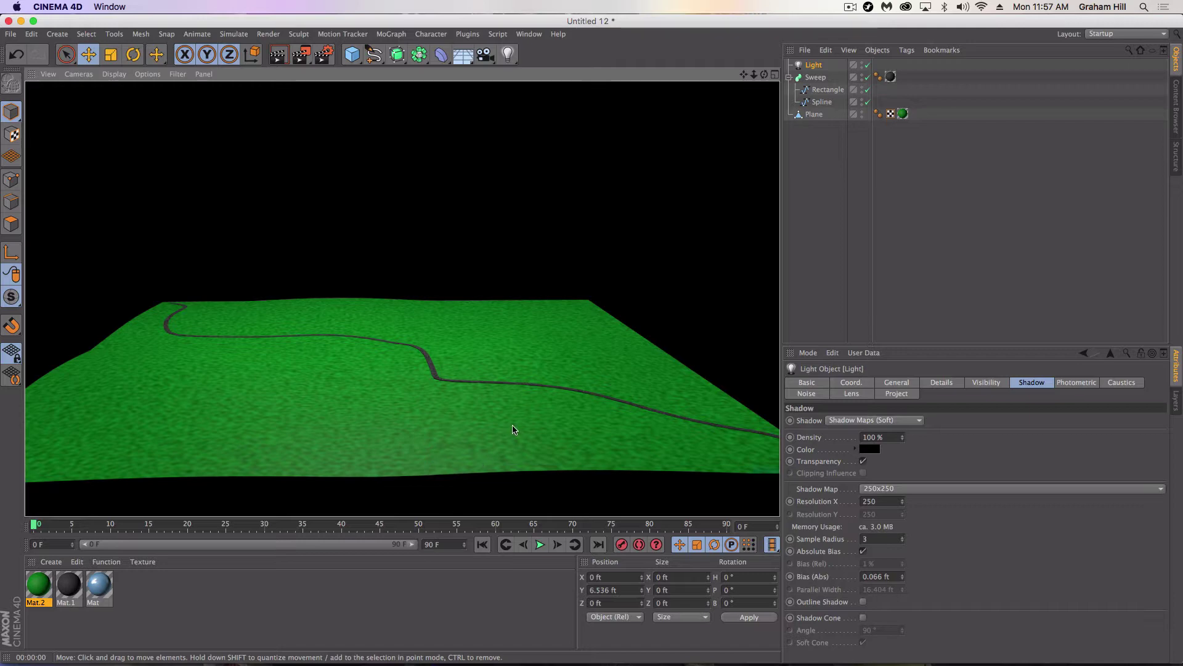
pyautogui.keyDown('alt'); pyautogui.moveTo(547, 377); pyautogui.dragTo(447, 391); pyautogui.keyUp('alt')
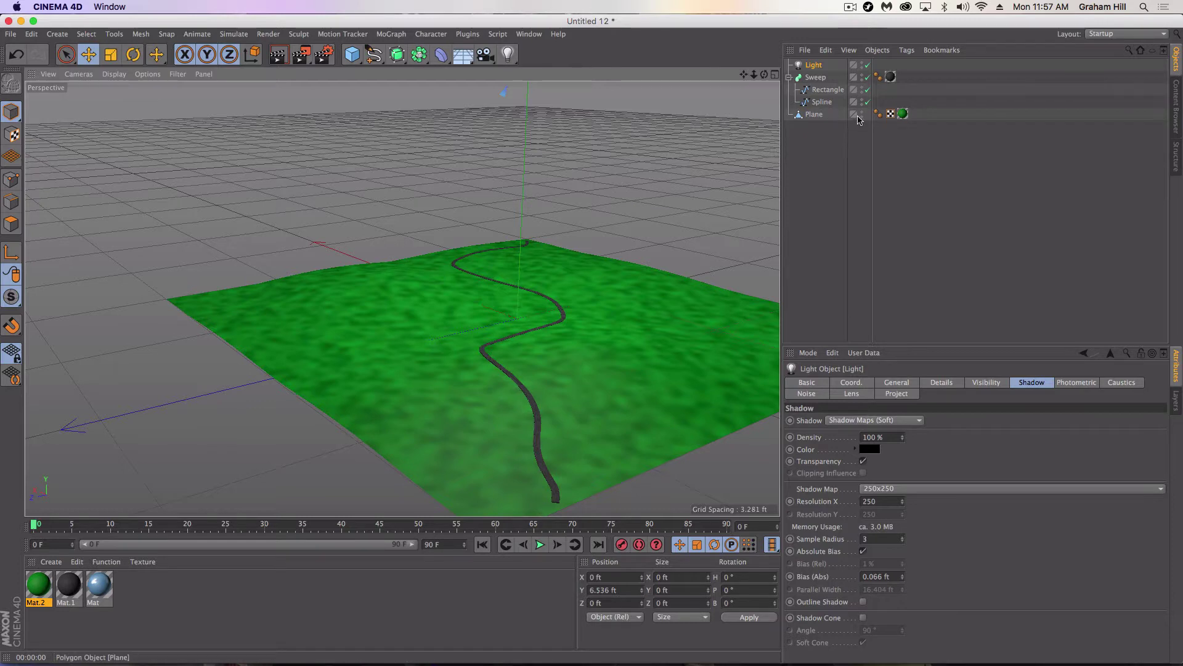
# - Add a cube, shrink it to about 0.446 ft per side, and place it at the road's far end
pyautogui.click(826, 102)
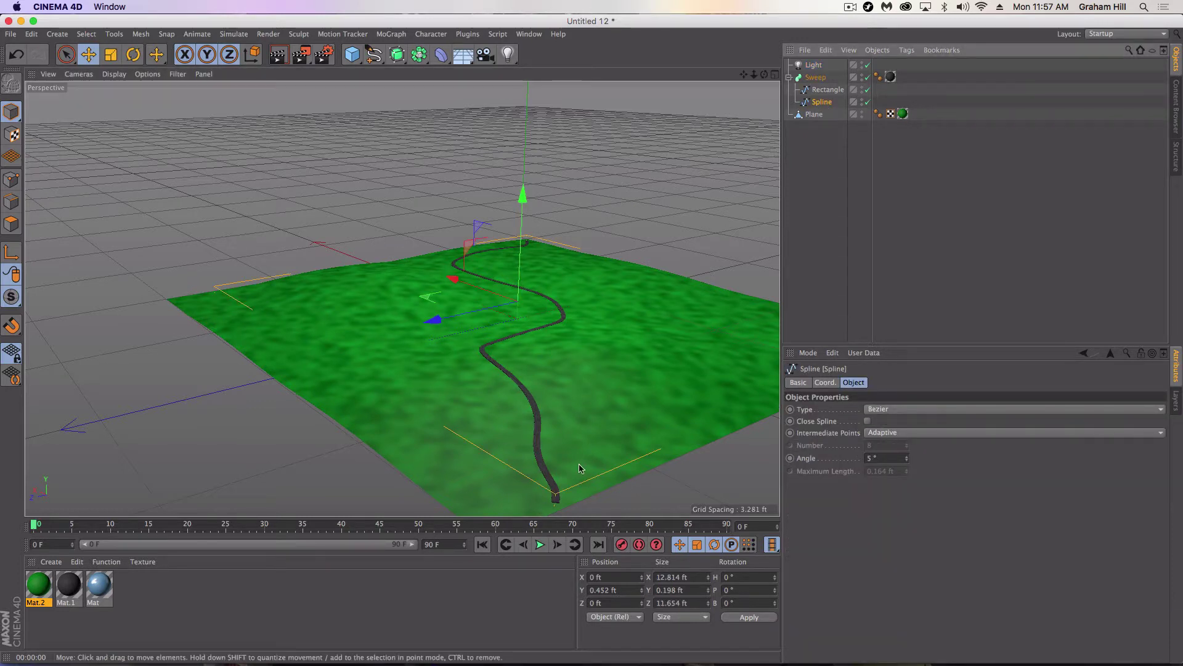
pyautogui.click(730, 136)
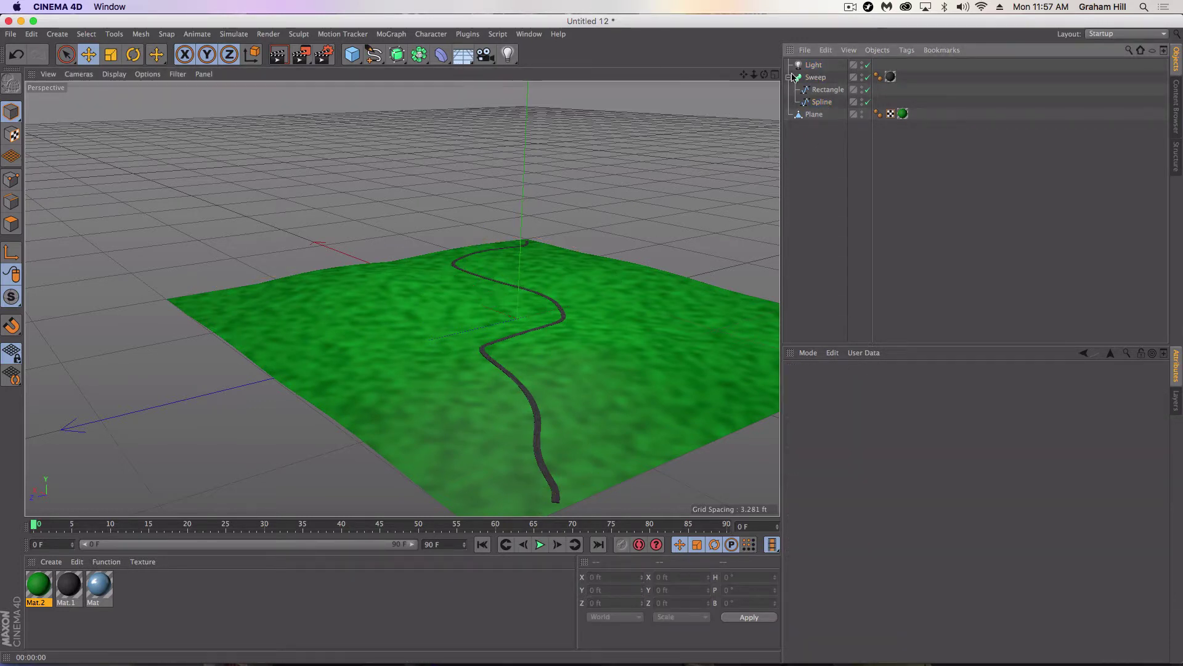
pyautogui.click(352, 55)
pyautogui.moveTo(643, 271); pyautogui.dragTo(405, 250)
pyautogui.moveTo(522, 217); pyautogui.dragTo(304, 227)
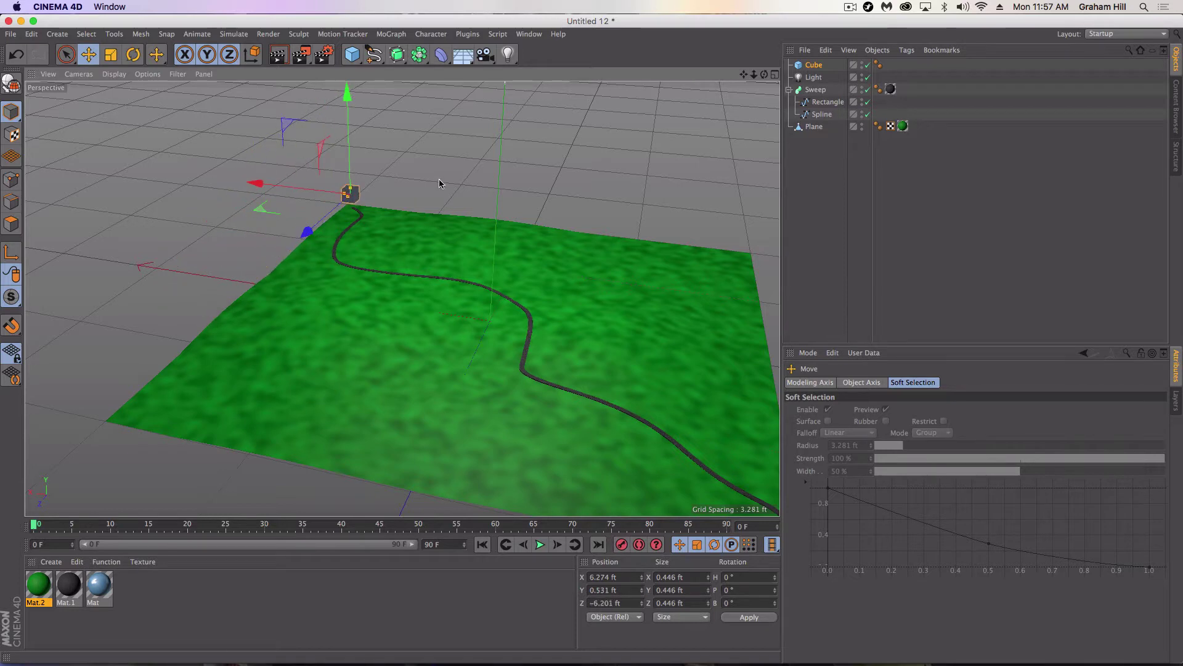
# - Give the cube an Align to Spline tag and assign the road's Spline as its Spline Path
pyautogui.rightClick(813, 72)
pyautogui.moveTo(863, 76)
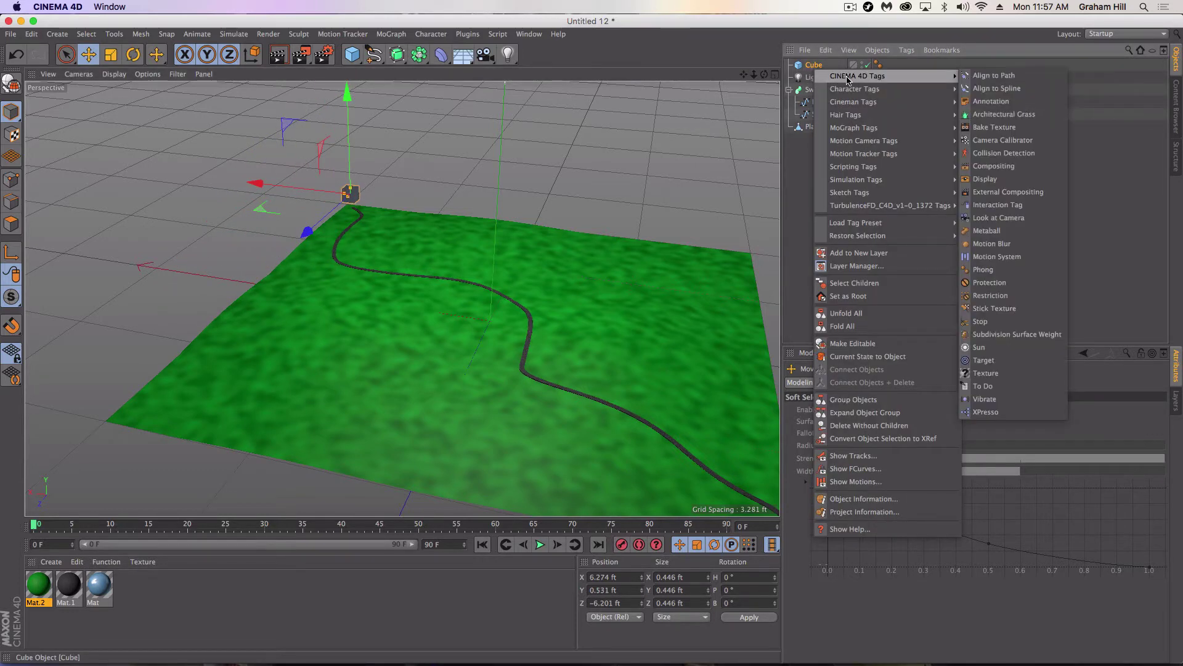
pyautogui.click(1002, 88)
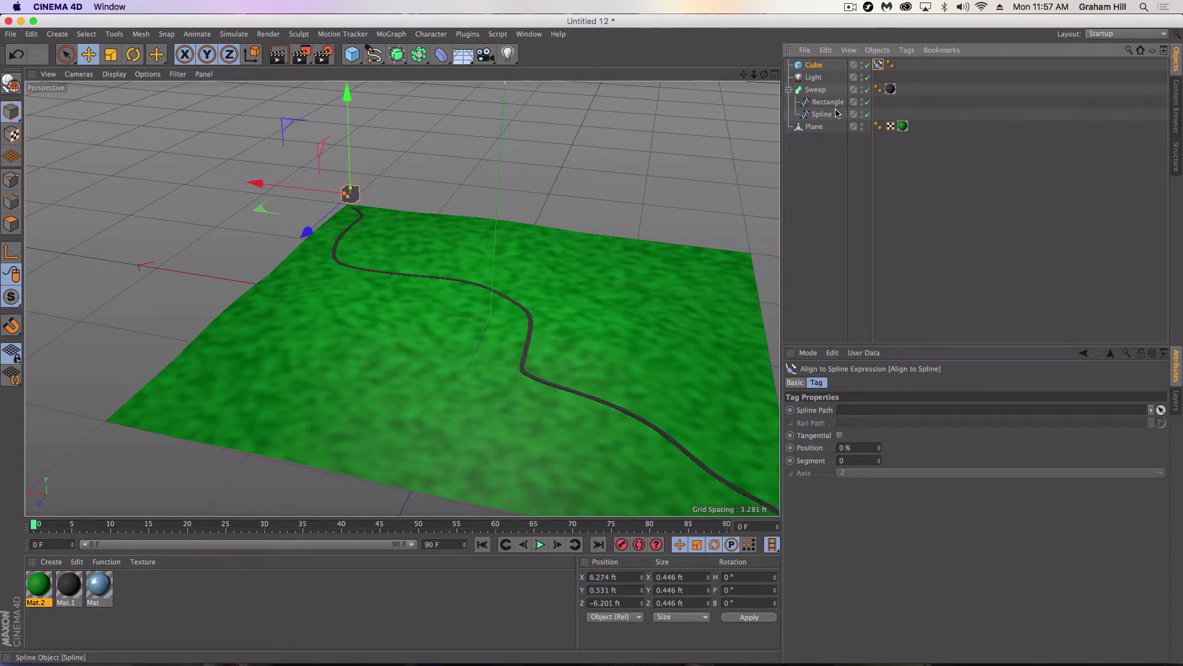
pyautogui.moveTo(839, 414); pyautogui.dragTo(840, 412)
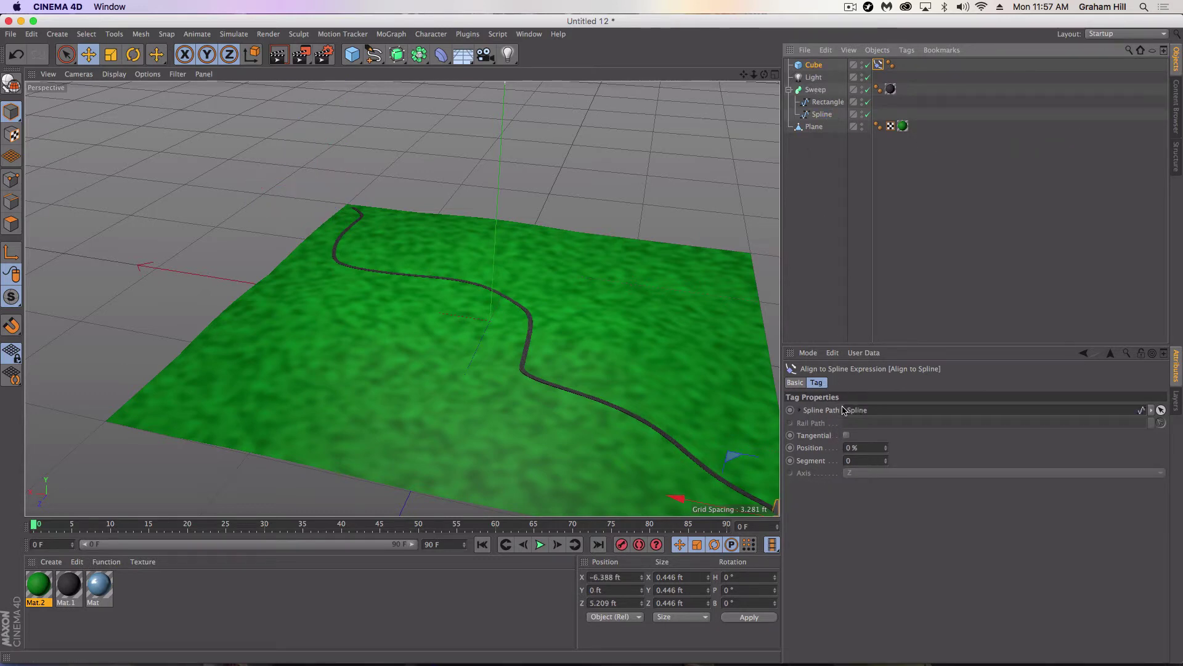
pyautogui.keyDown('alt'); pyautogui.moveTo(735, 383); pyautogui.dragTo(559, 310); pyautogui.keyUp('alt')
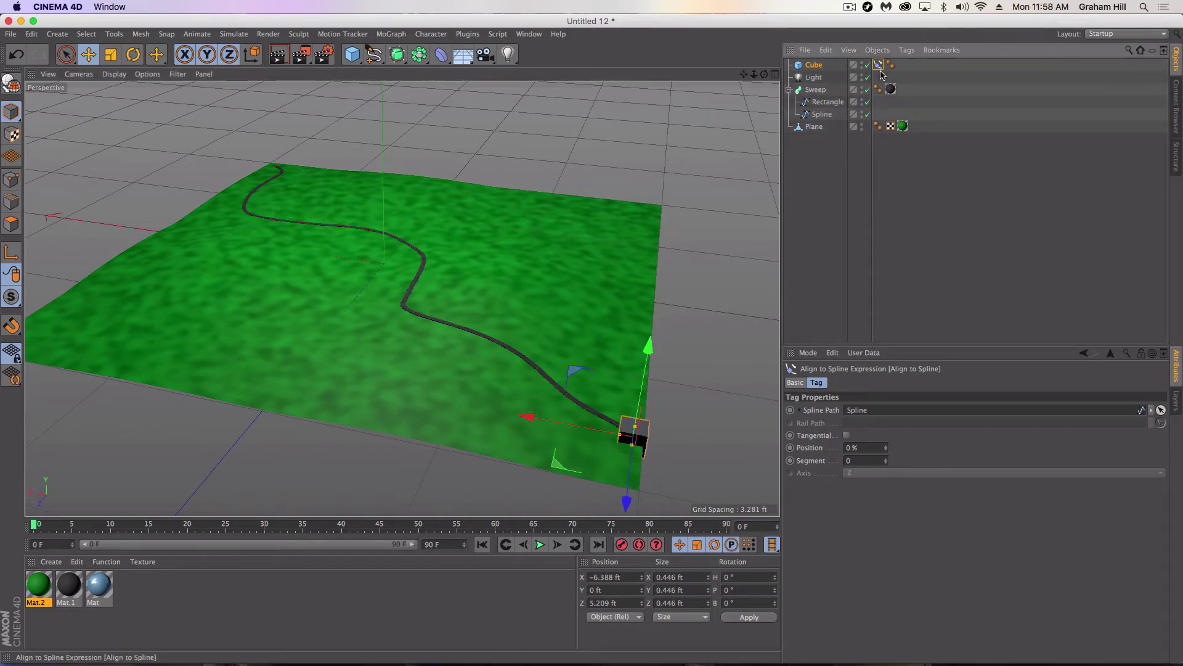
# - Keyframe the Align to Spline tag's Position at 0% on frame 0 and 100% on frame 90
pyautogui.moveTo(886, 451); pyautogui.dragTo(826, 464)
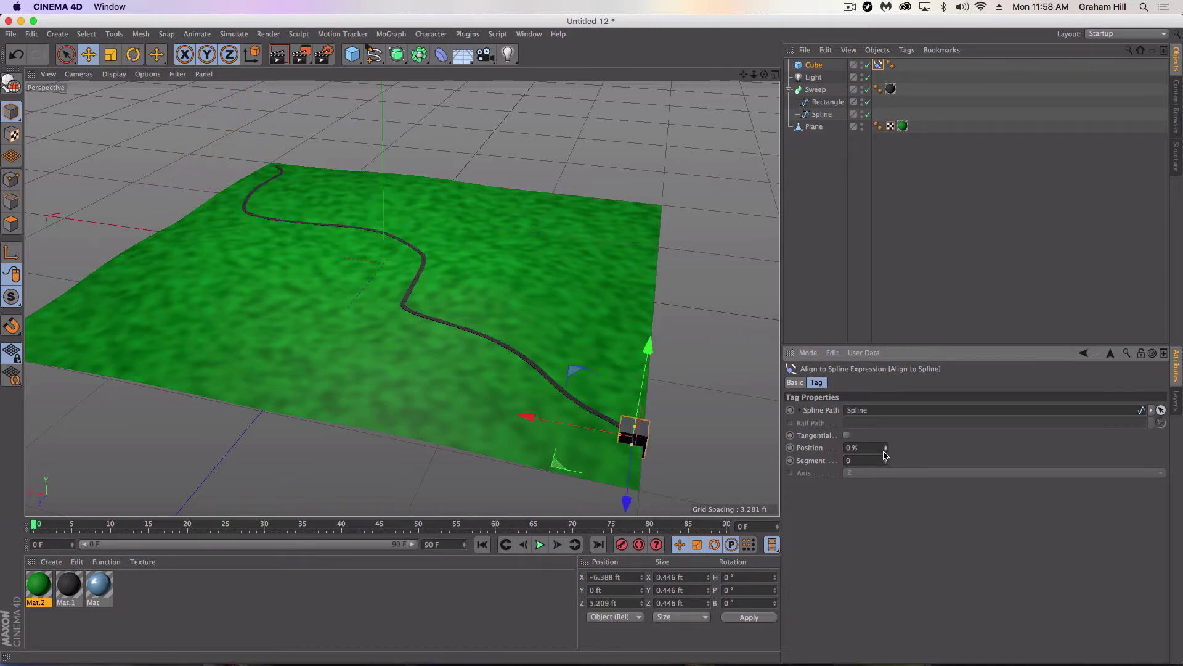
pyautogui.keyDown('ctrl'); pyautogui.click(791, 448); pyautogui.keyUp('ctrl')
pyautogui.moveTo(370, 529); pyautogui.dragTo(794, 526)
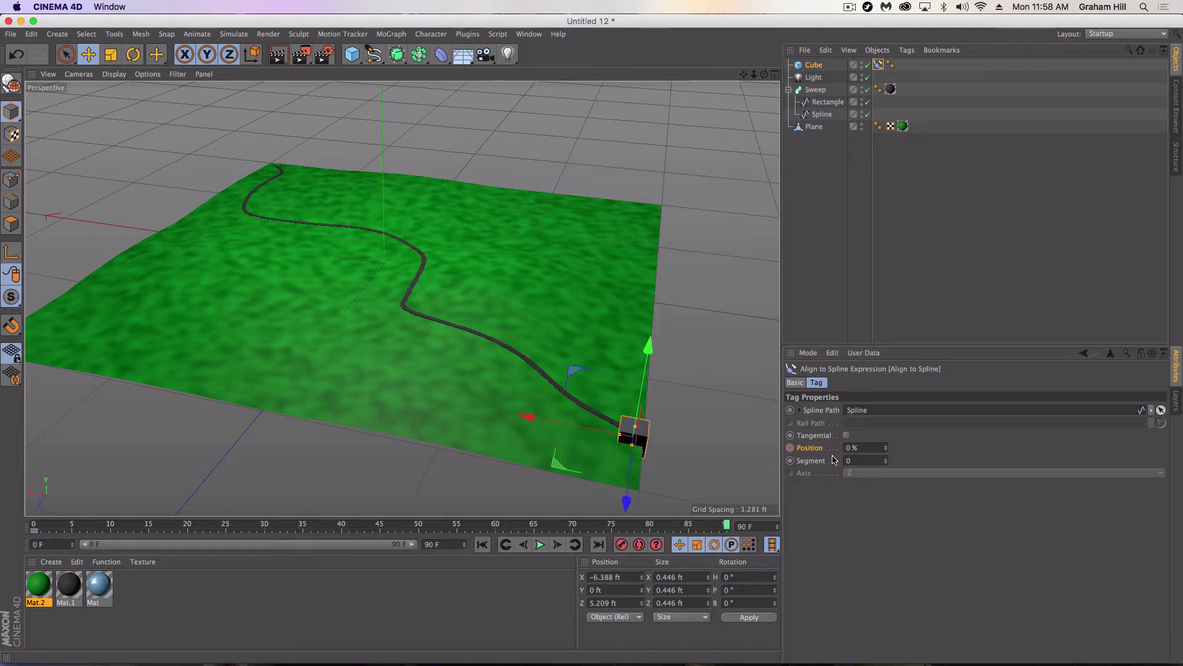
pyautogui.moveTo(890, 448); pyautogui.dragTo(924, 447)
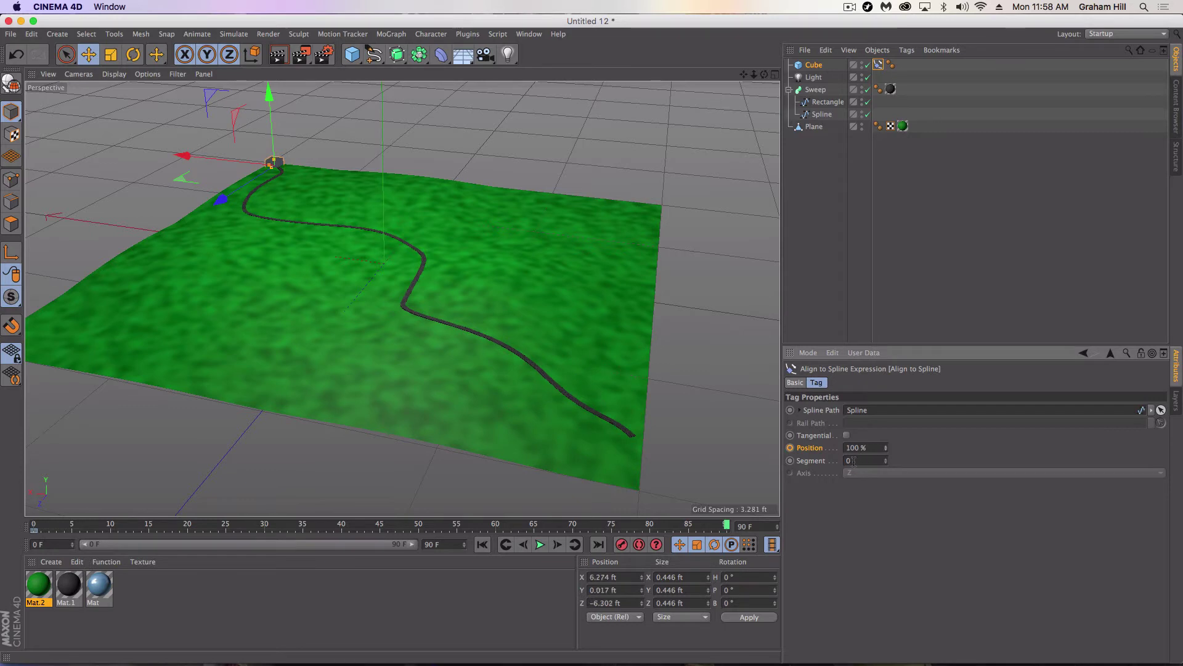
pyautogui.keyDown('ctrl'); pyautogui.click(791, 449); pyautogui.keyUp('ctrl')
# - Play the animation and examine the cube's travel along the road from several angles
pyautogui.click(540, 548)
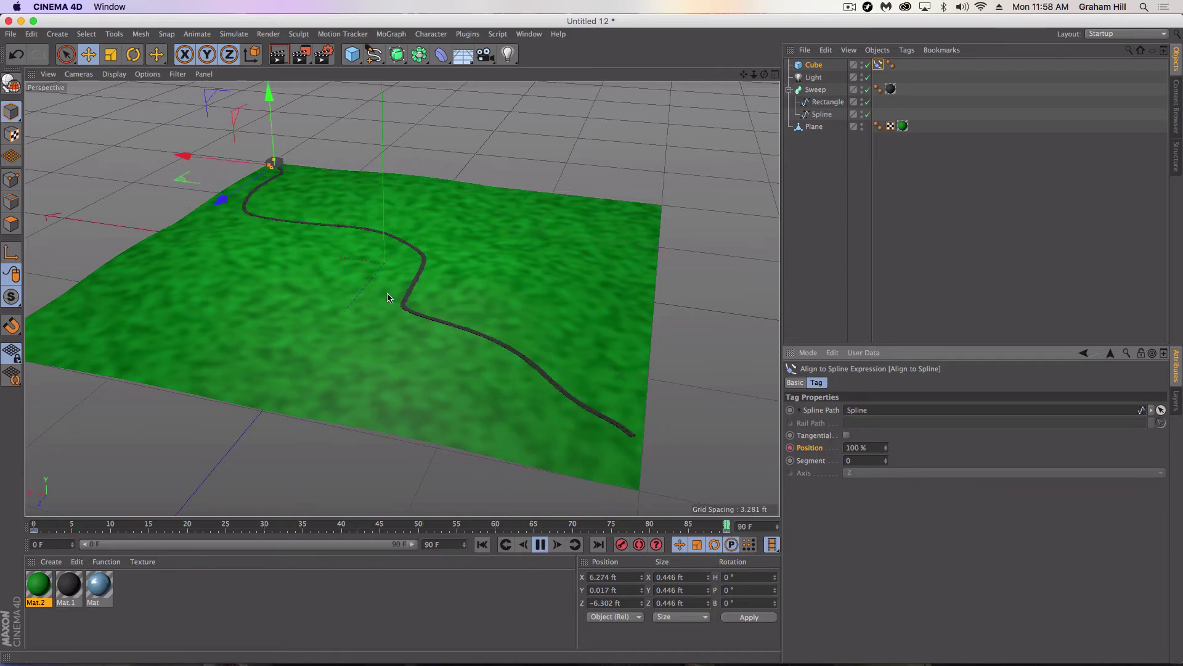
pyautogui.keyDown('alt'); pyautogui.moveTo(355, 313); pyautogui.dragTo(501, 370); pyautogui.keyUp('alt')
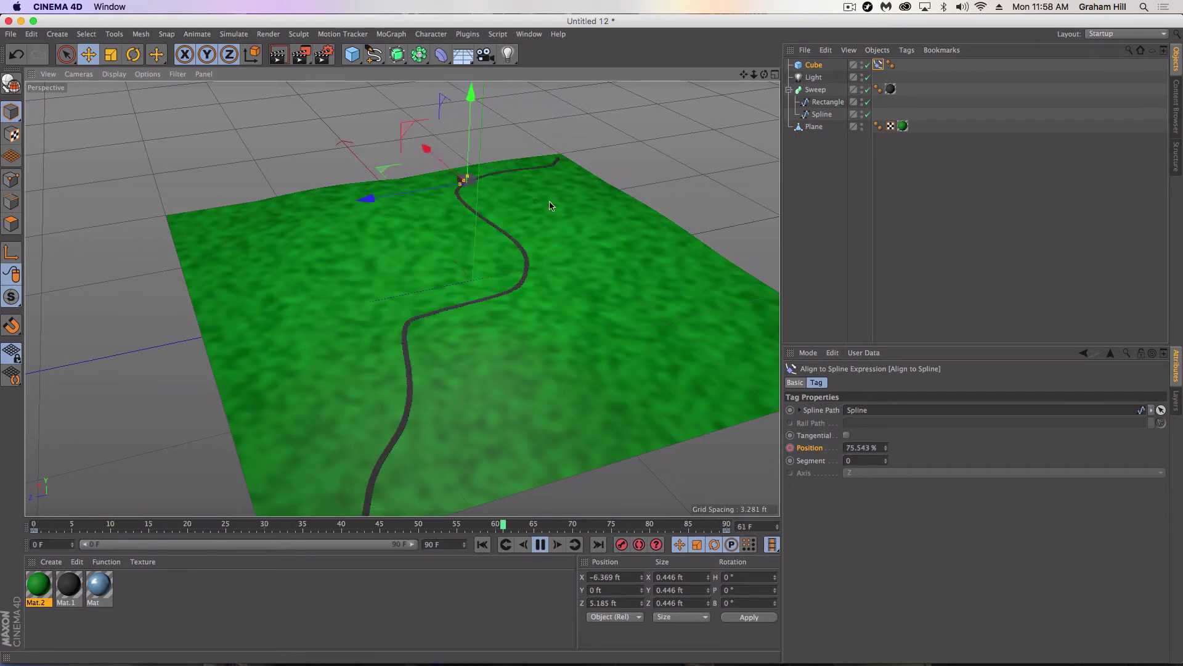
pyautogui.keyDown('alt'); pyautogui.moveTo(551, 302); pyautogui.dragTo(497, 320); pyautogui.keyUp('alt')
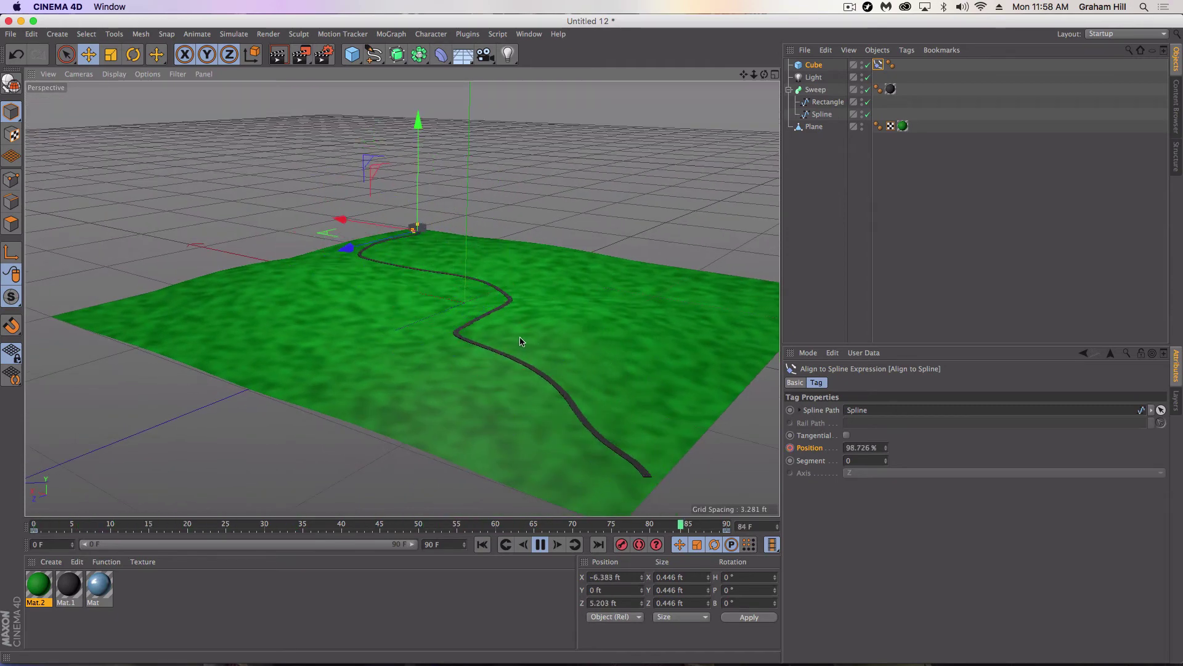
pyautogui.keyDown('alt'); pyautogui.moveTo(616, 330); pyautogui.dragTo(487, 341); pyautogui.keyUp('alt')
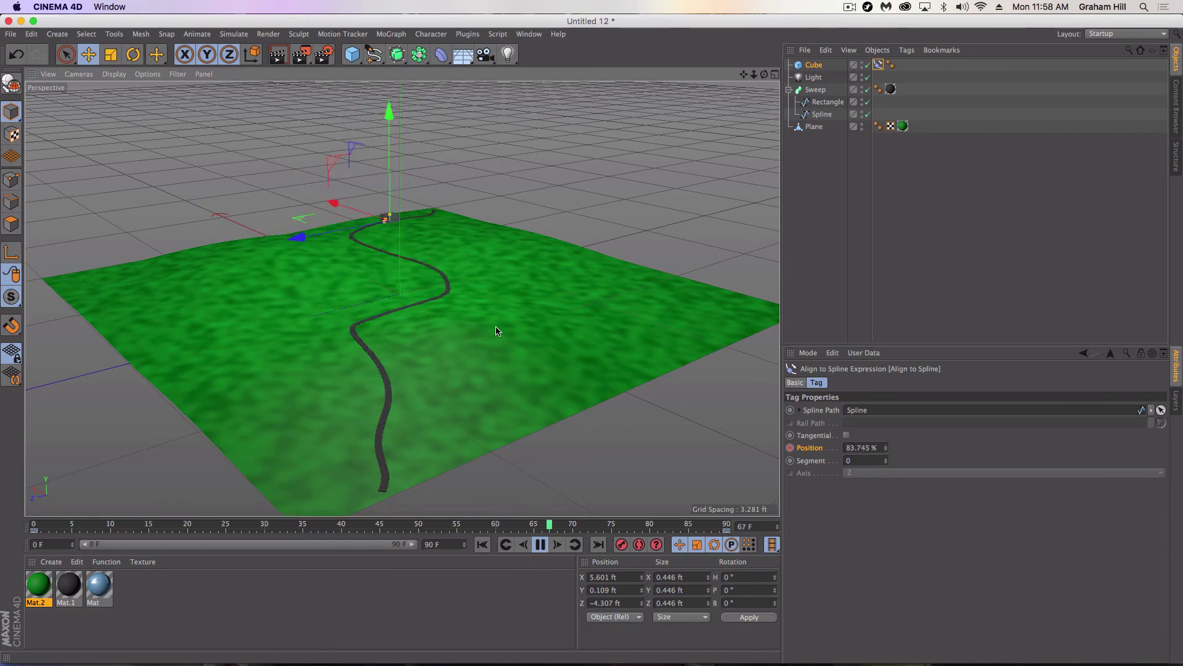
pyautogui.keyDown('alt'); pyautogui.moveTo(483, 331); pyautogui.dragTo(383, 356); pyautogui.keyUp('alt')
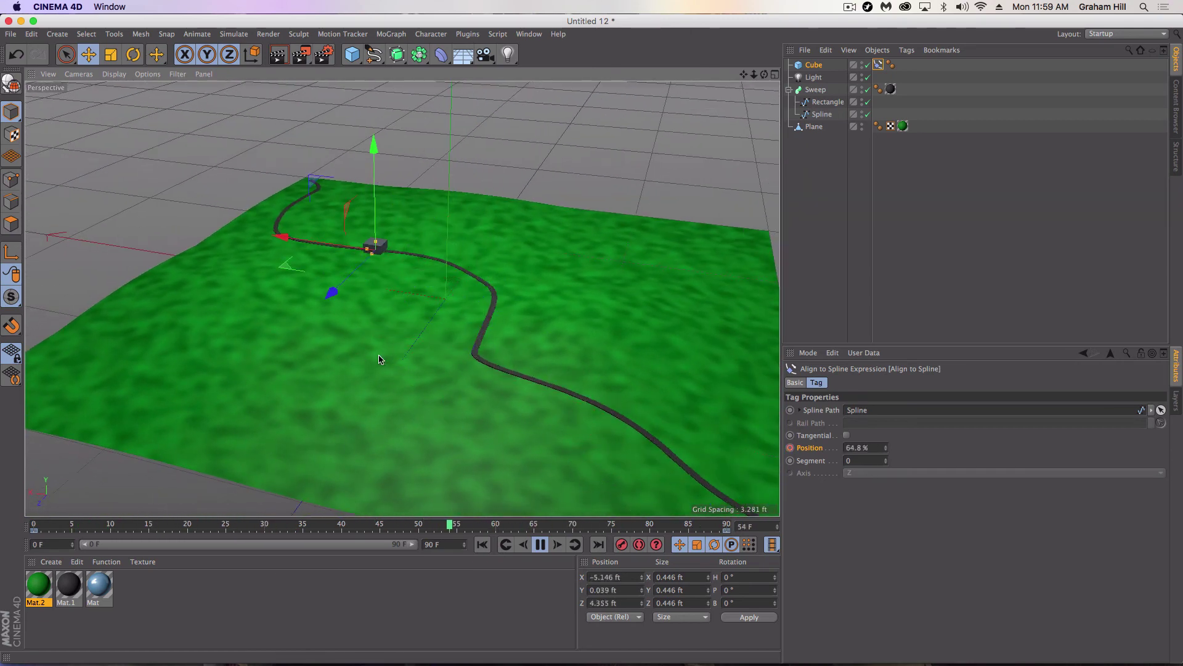